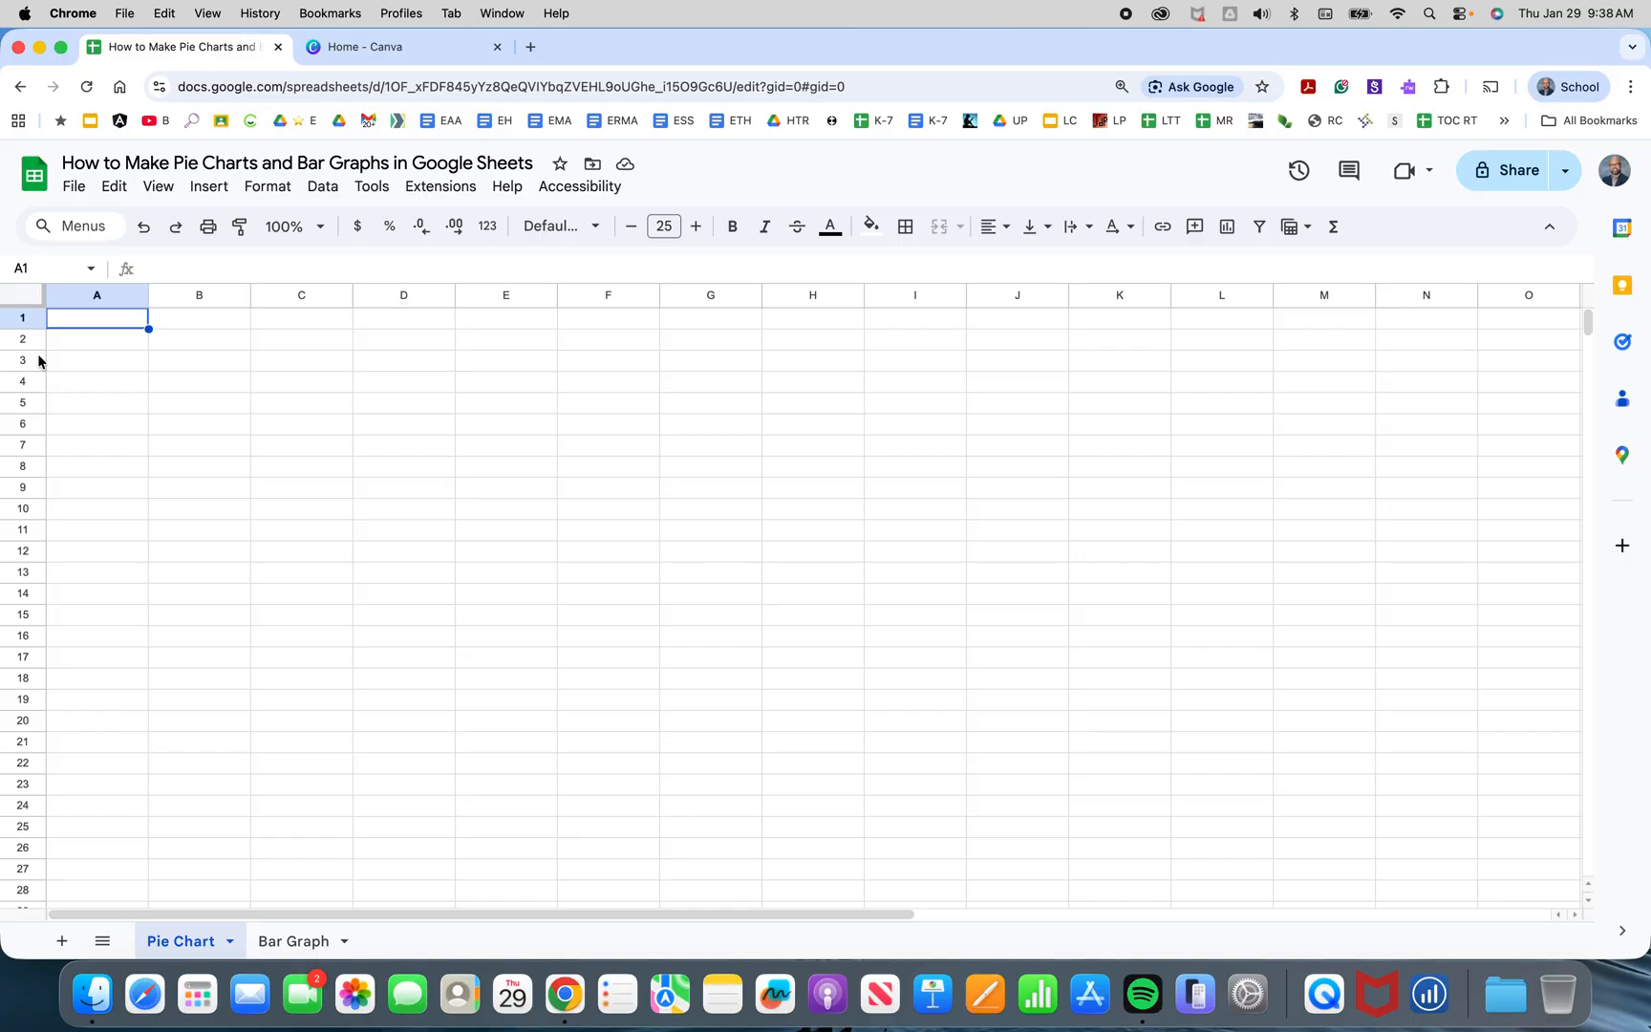
Enter the title "Hair Colours in 7B" in cell A1.
click(109, 325)
text(Hai)
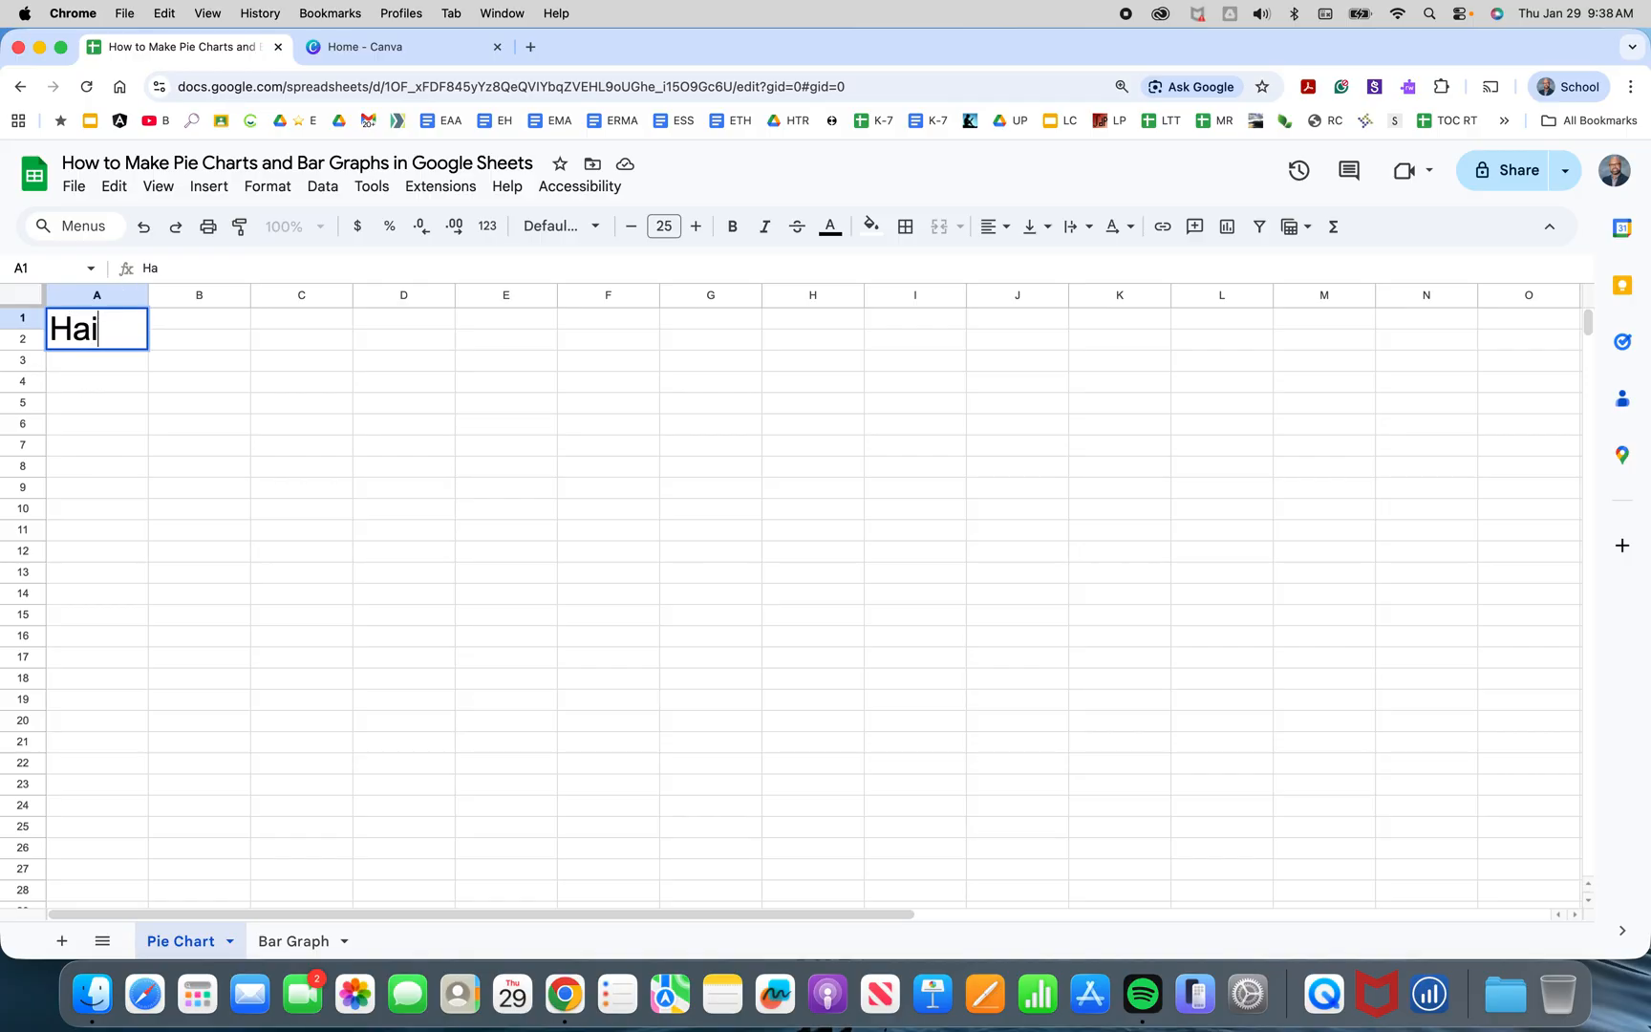
text(r Colours in 7B)
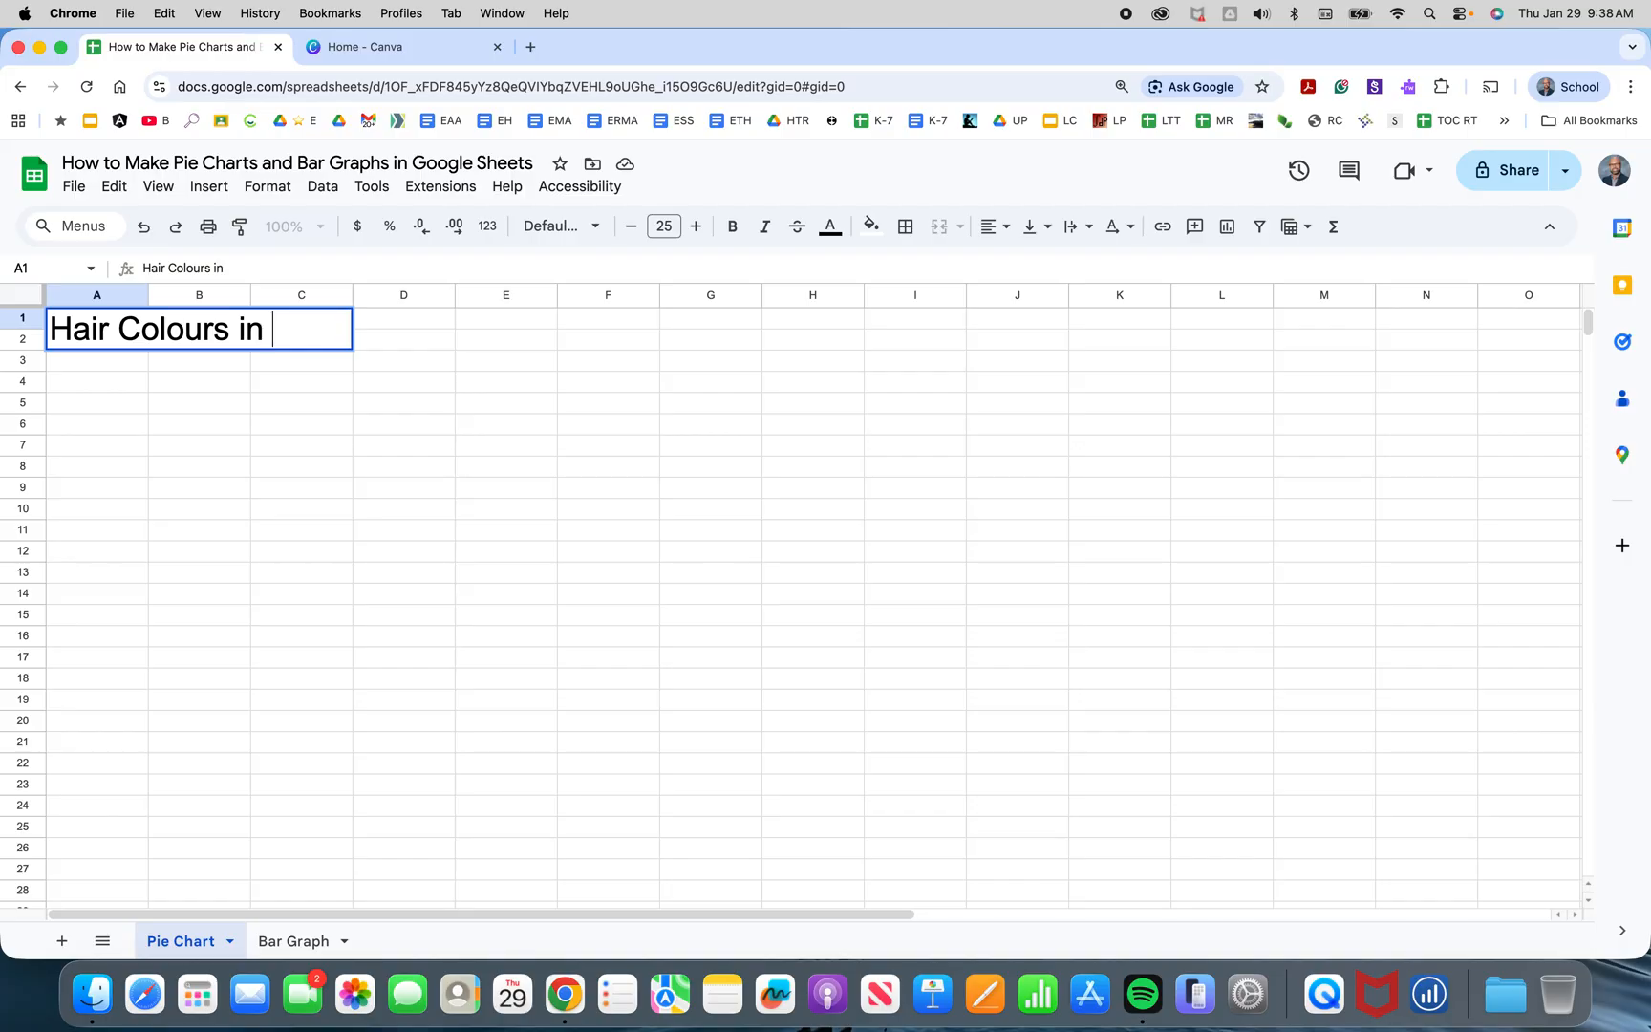
key(Return)
key(Return)
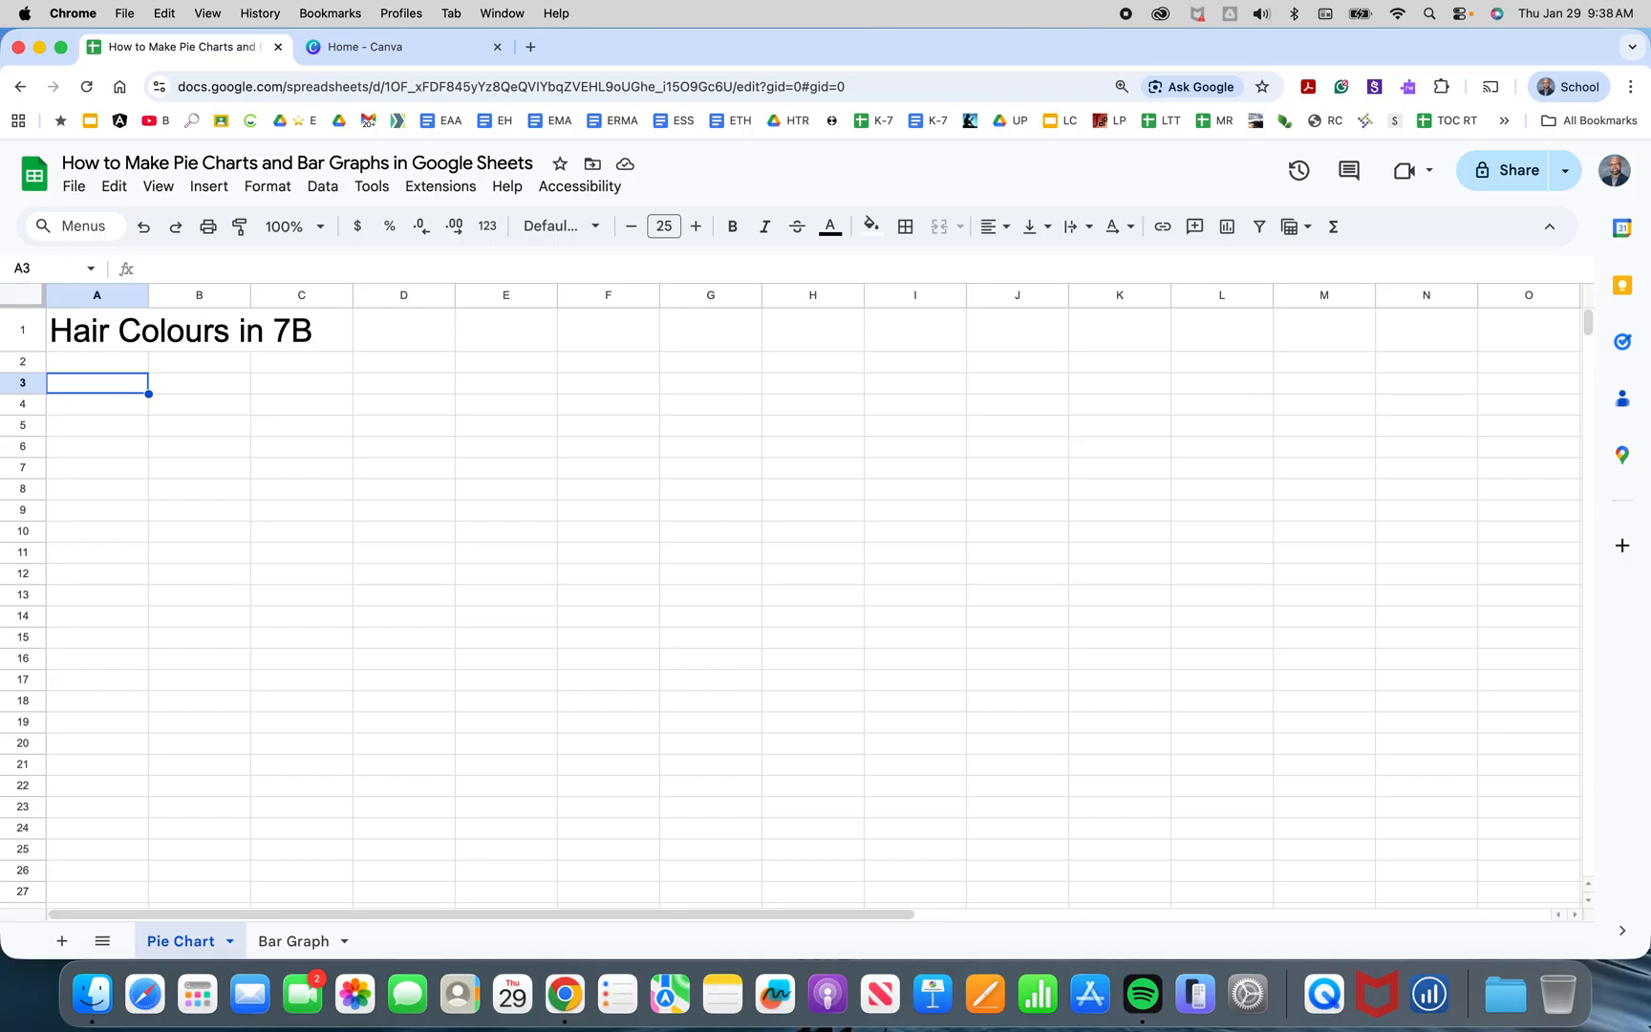
List the hair colours Black, Blonde, Brown, Red and Bald down column A starting in row 3.
text(Black)
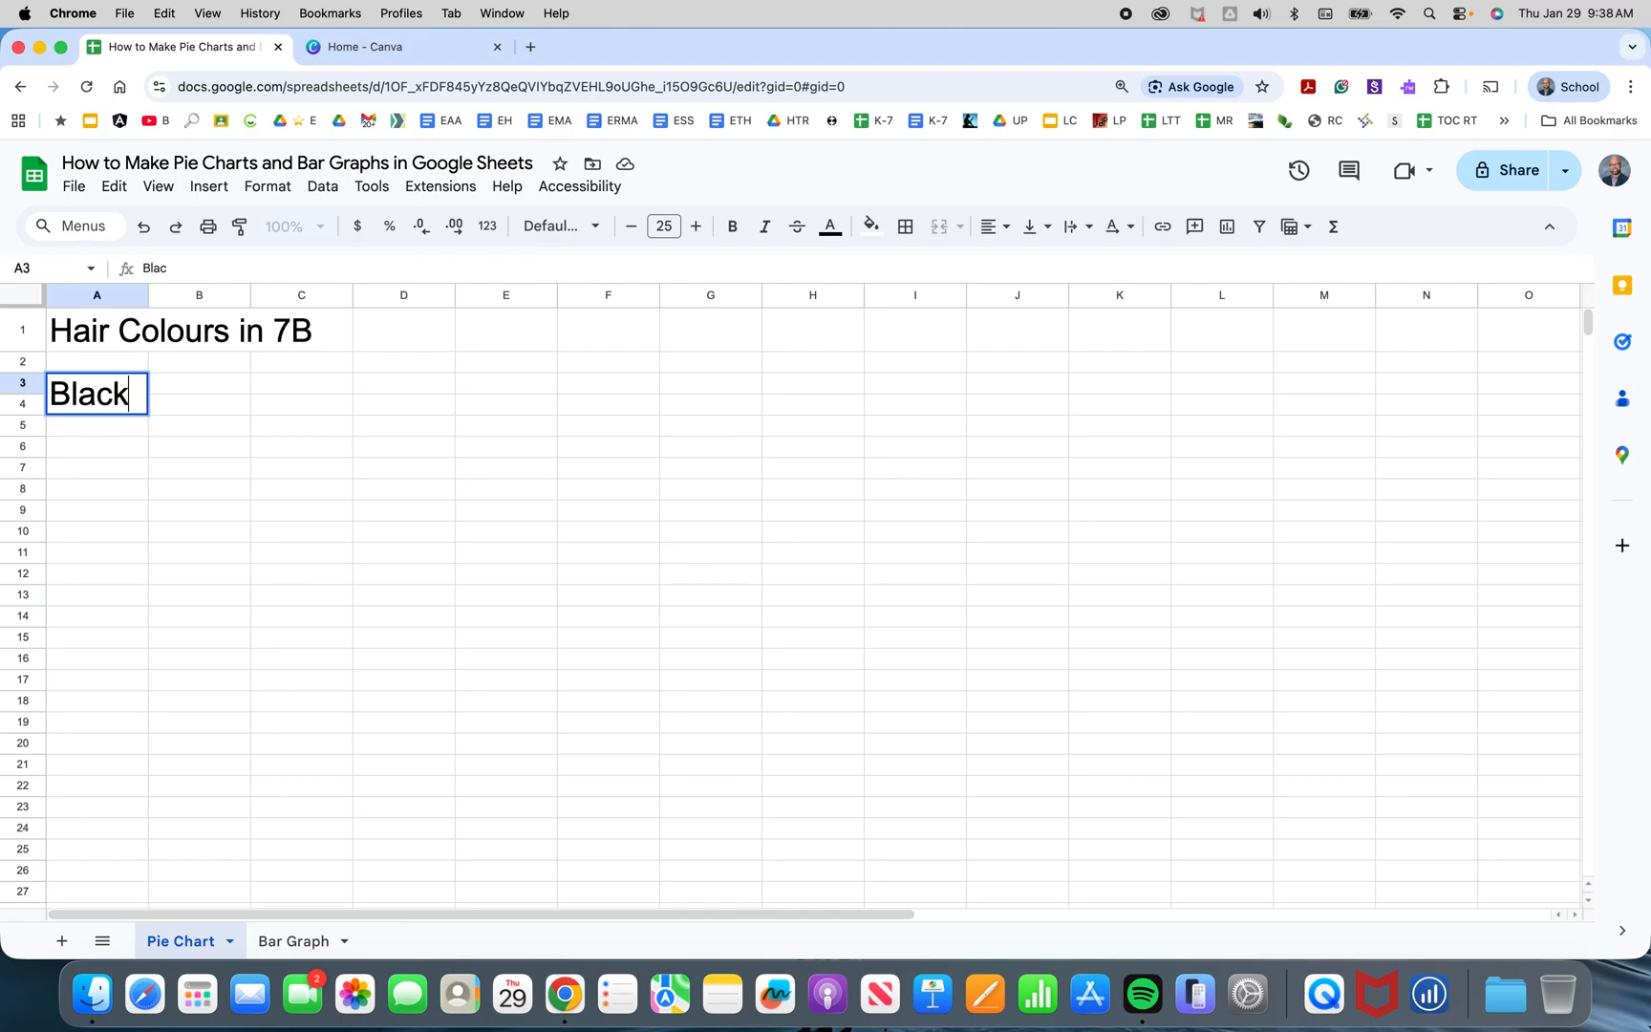
key(Return)
text(Blonde)
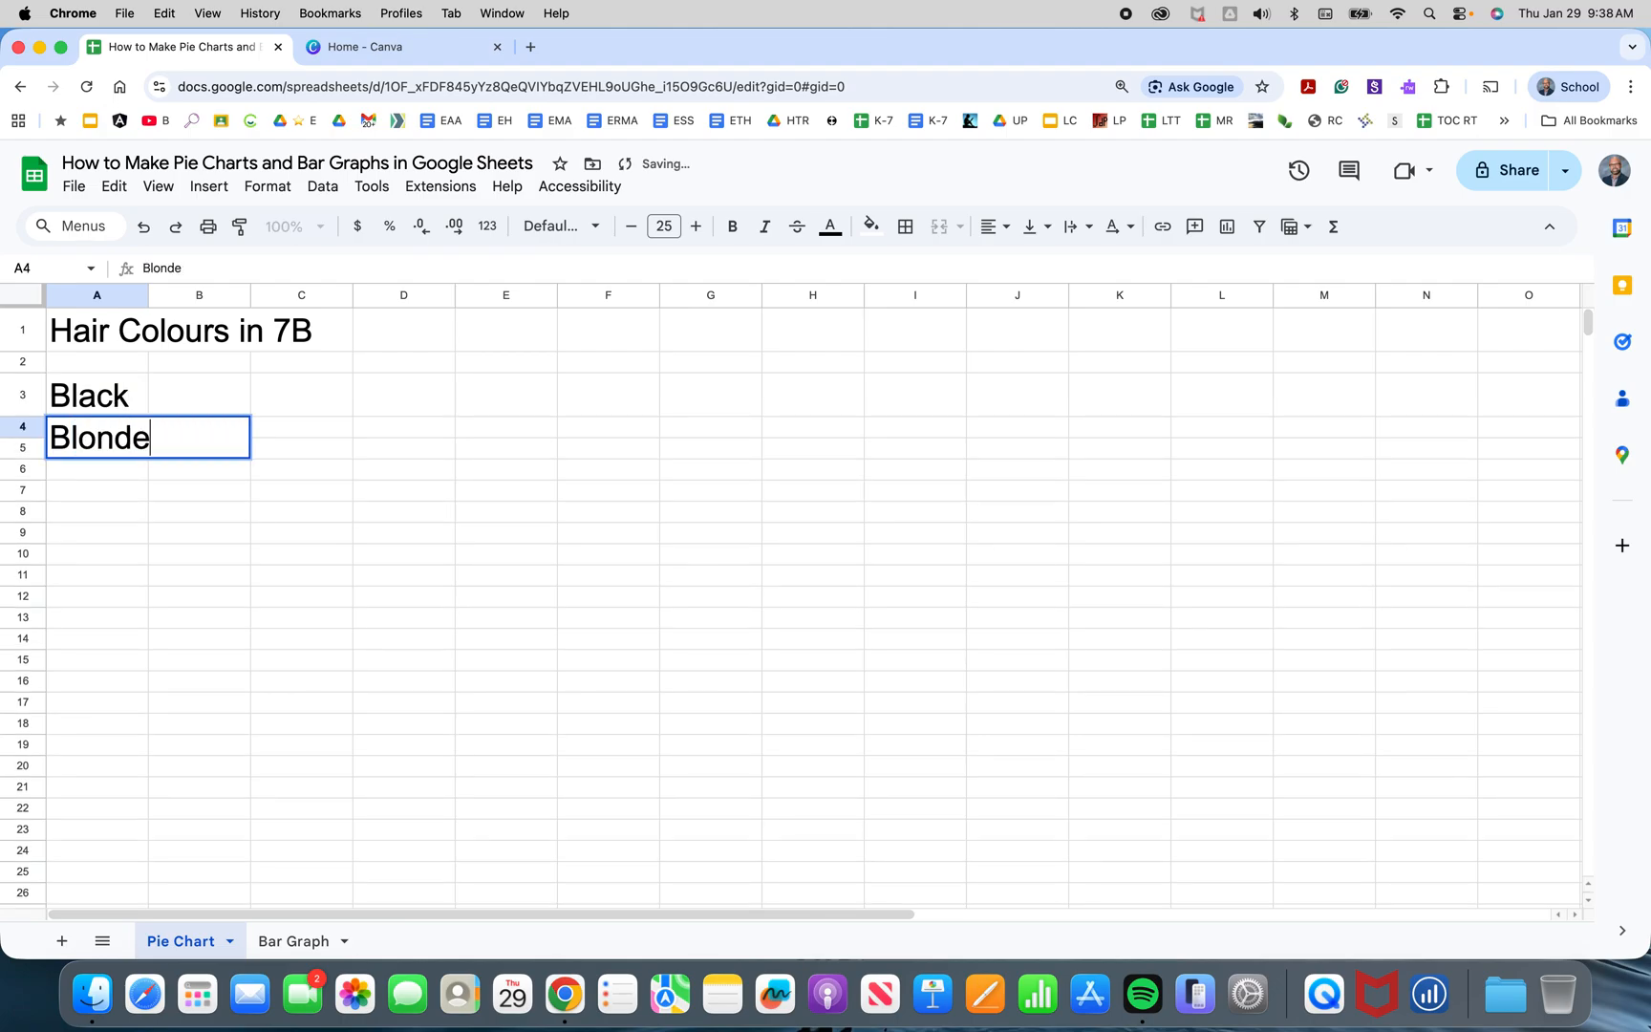
key(Return)
text(Brown)
key(Return)
text(Red)
key(Return)
text(Bald)
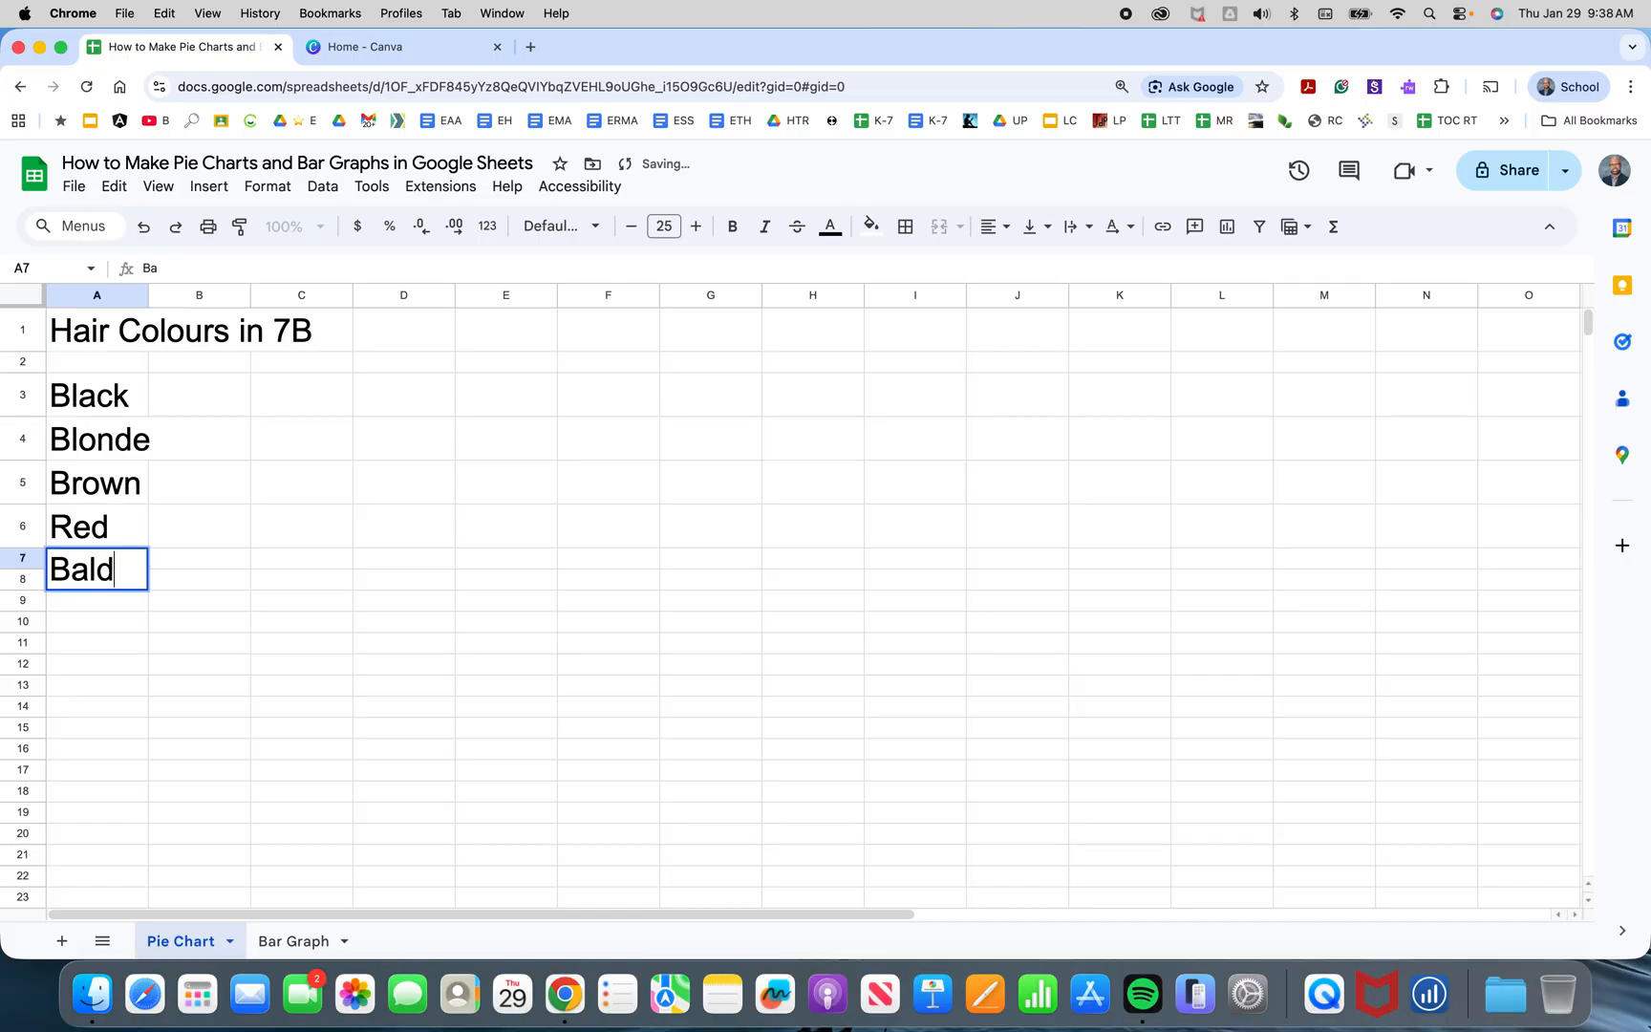
Enter the counts 1, 2, 5 and 3 beside Bald, Red, Brown and Blonde, working upward in column B.
key(Tab)
text(1)
key(Up)
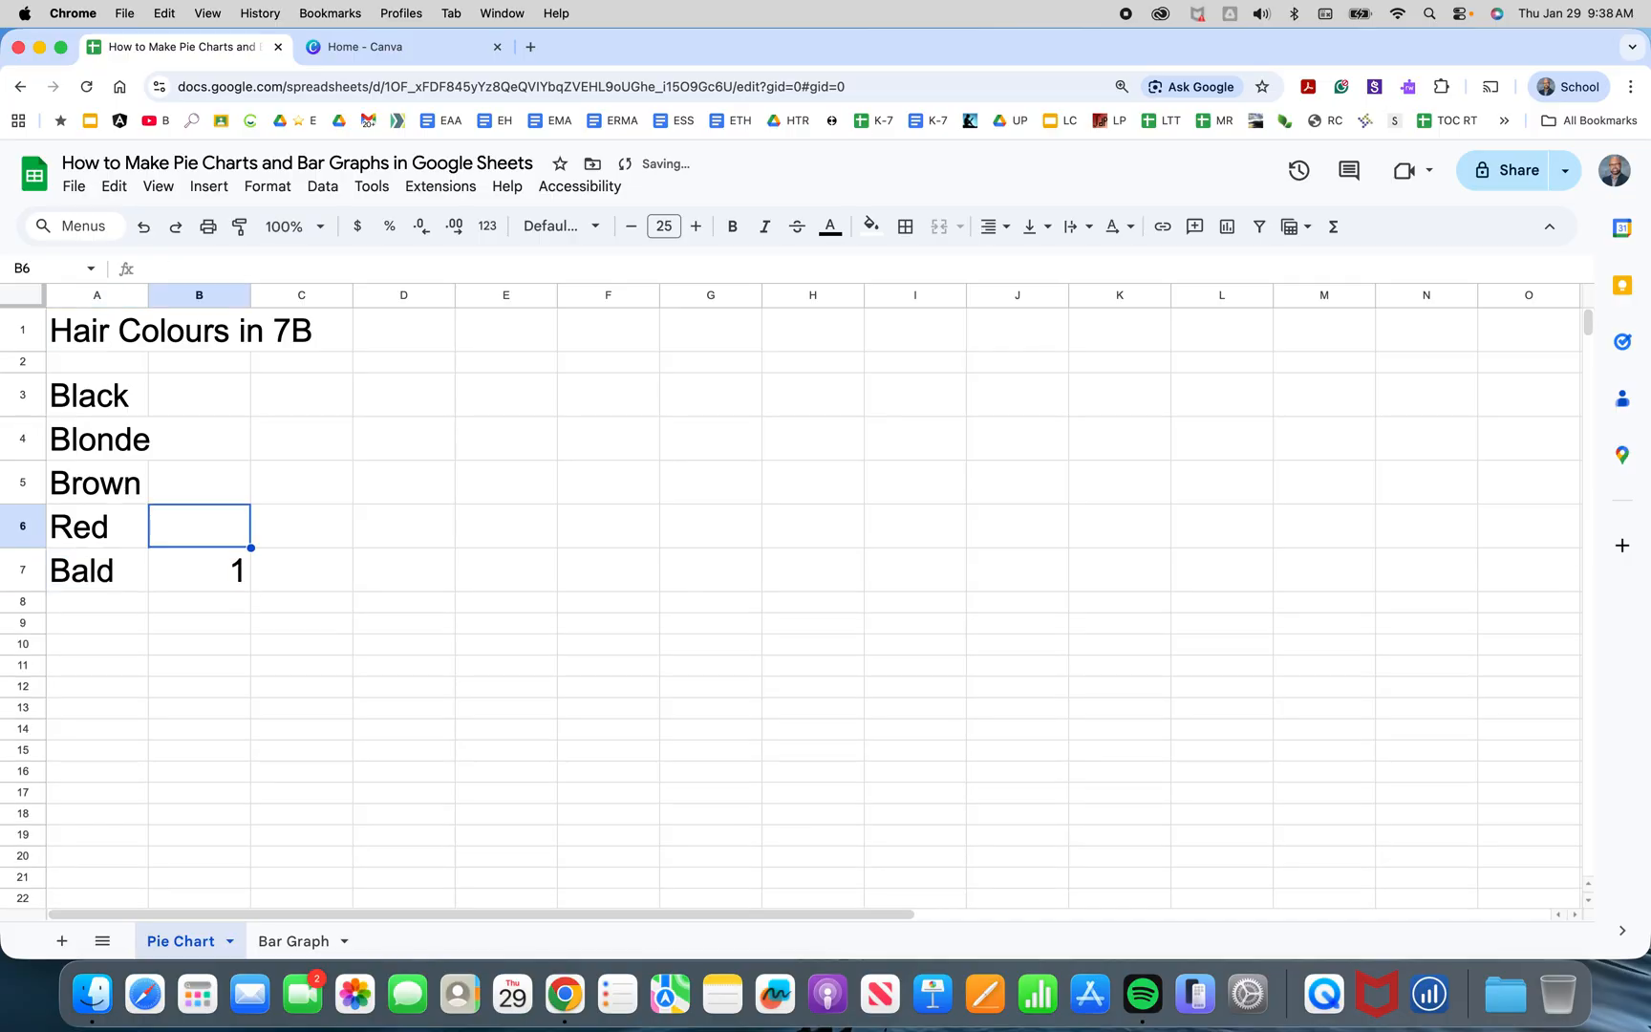
text(2)
key(Up)
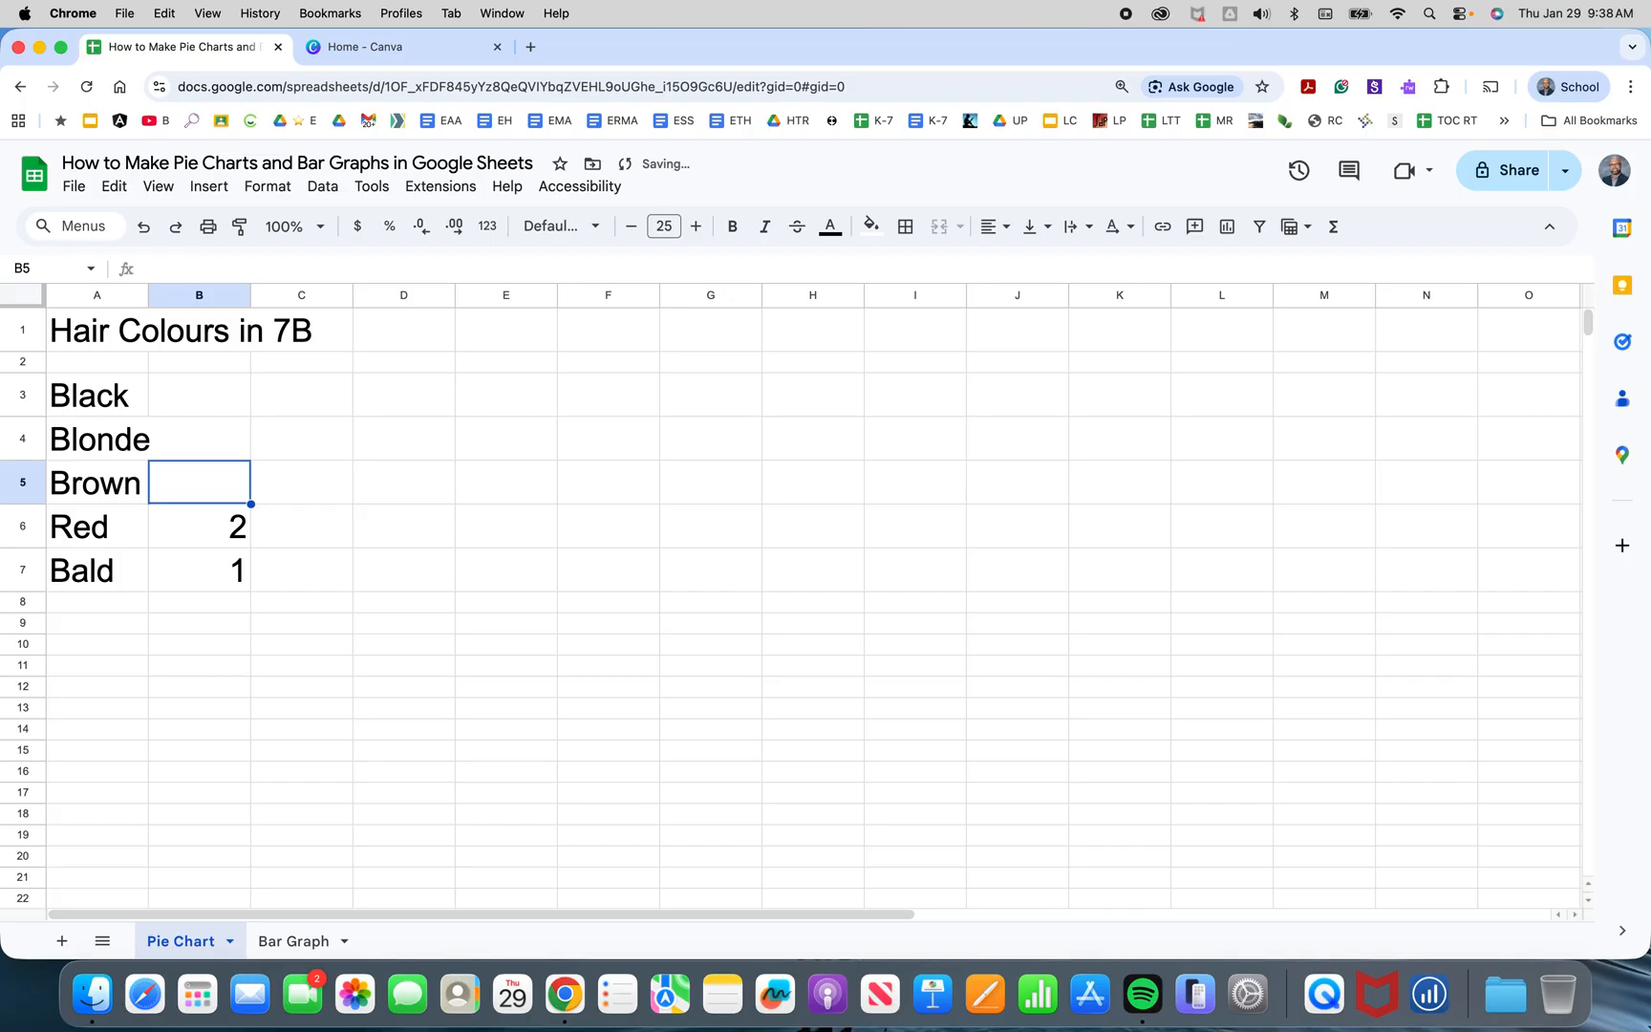
text(5)
key(Up)
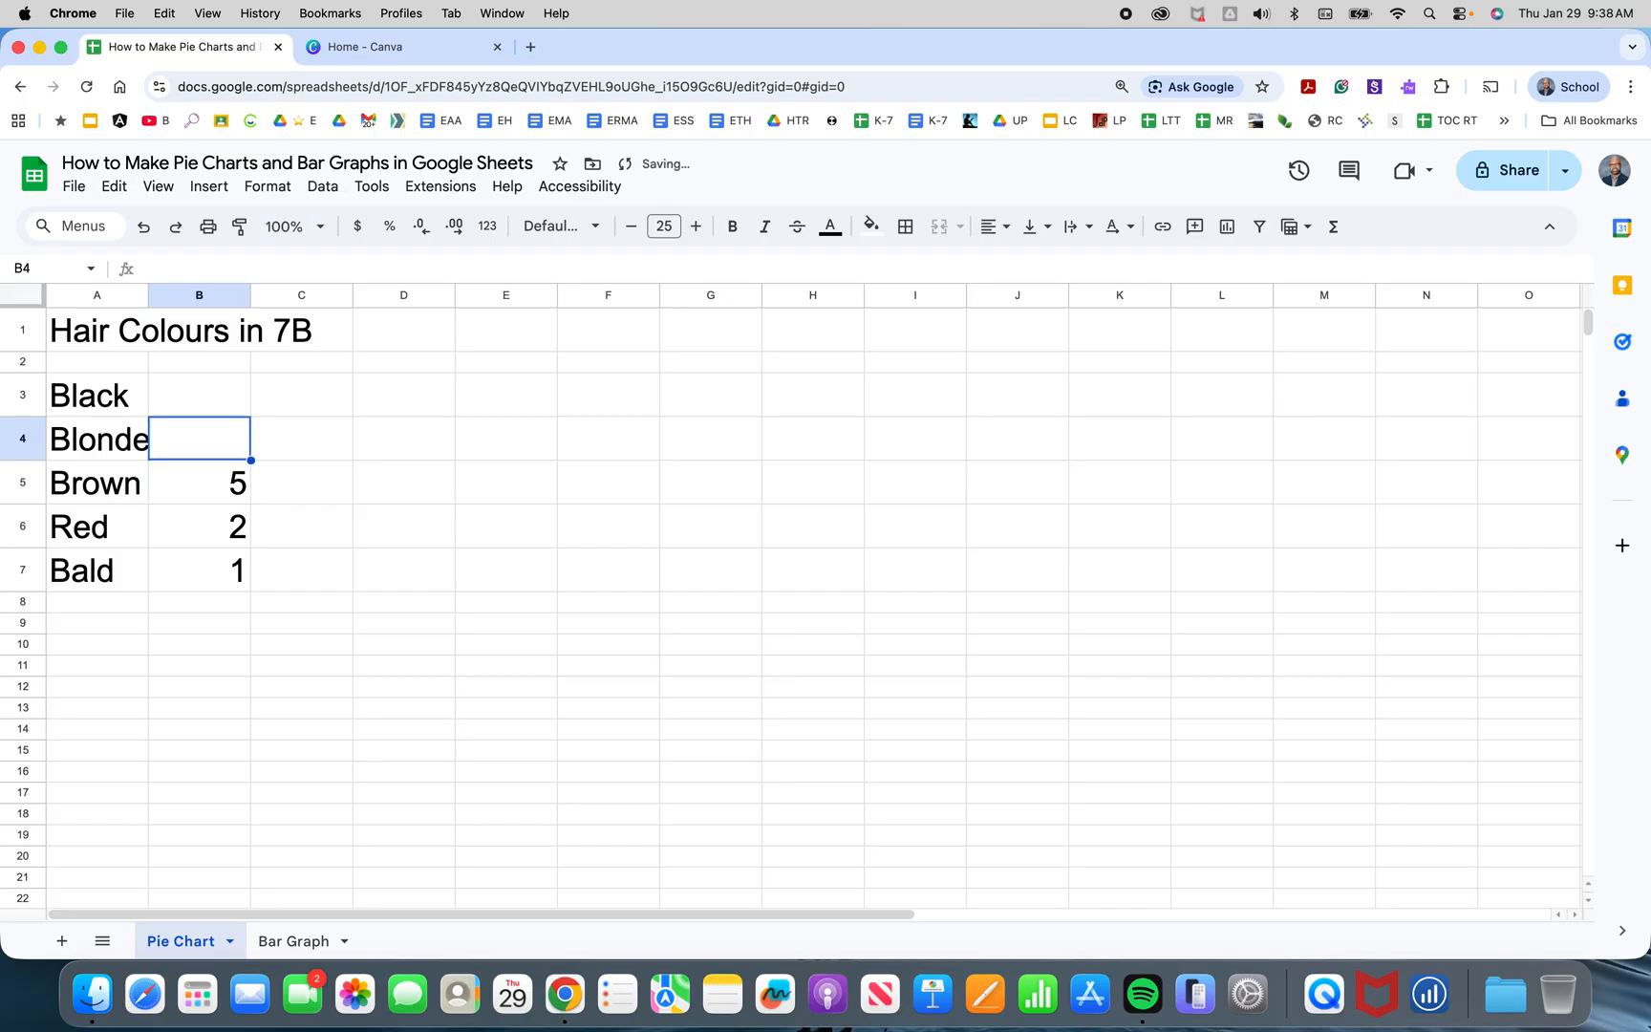
text(3)
key(Up)
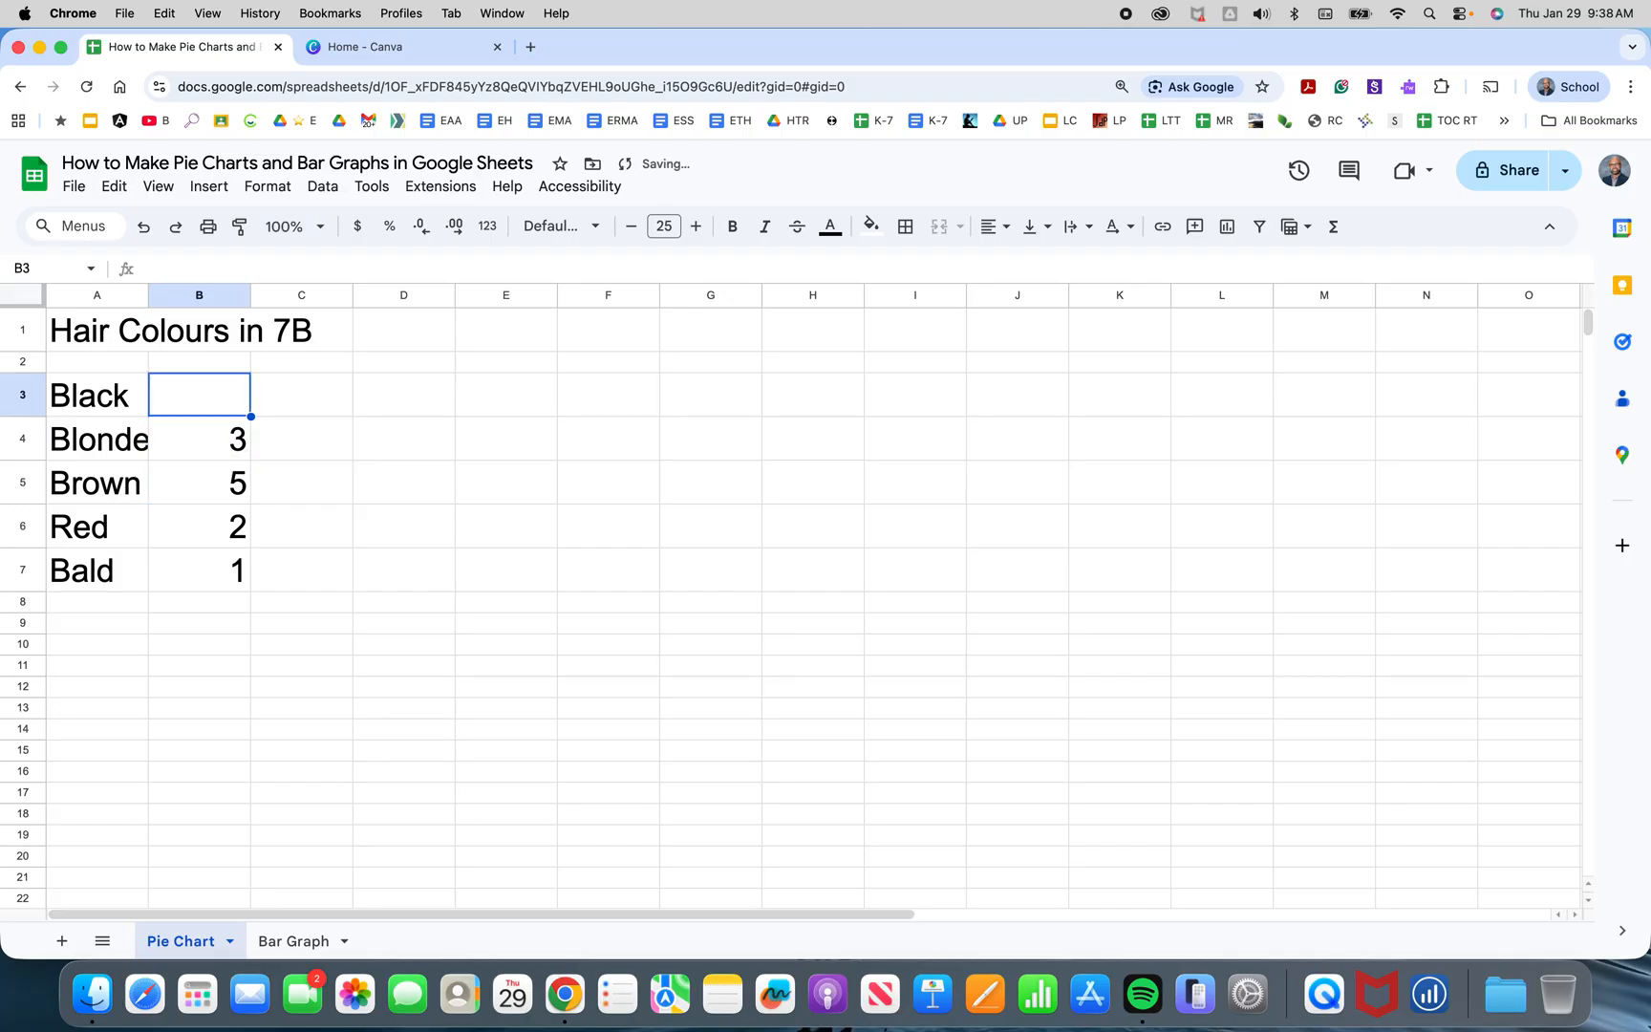
Enter 15 as the count for Black in cell B3.
key(Down)
key(shift+Down)
key(shift+Down)
key(shift+Down)
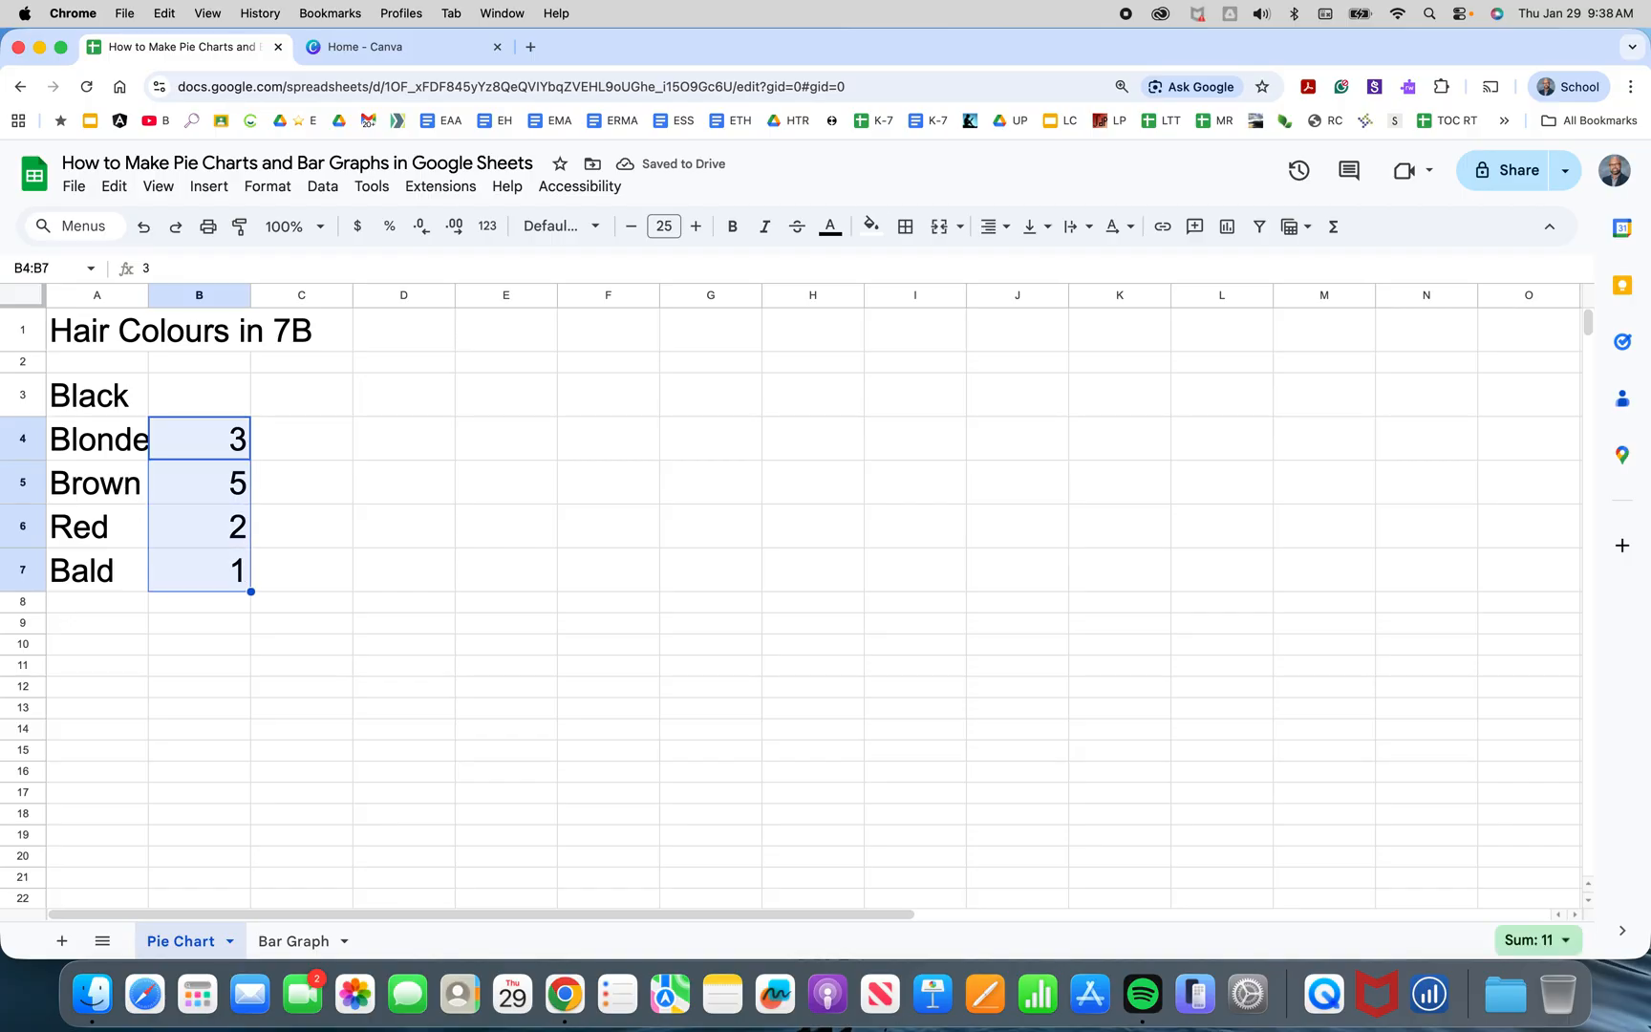
key(Up)
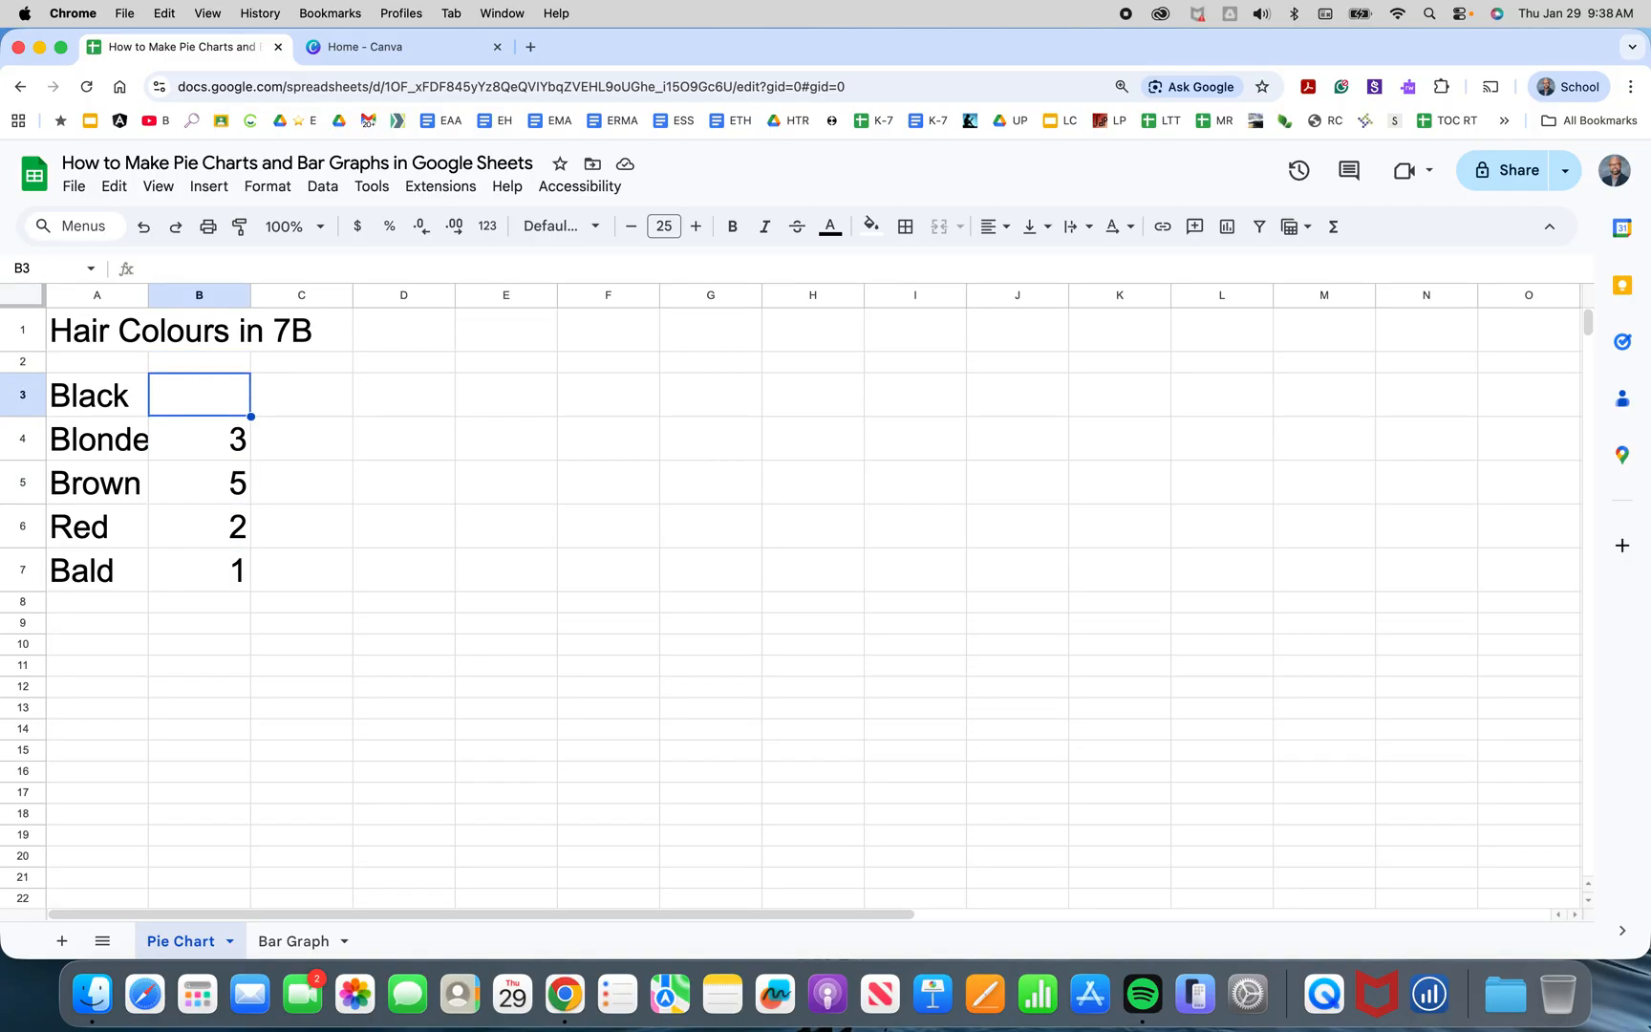
text(15)
key(Return)
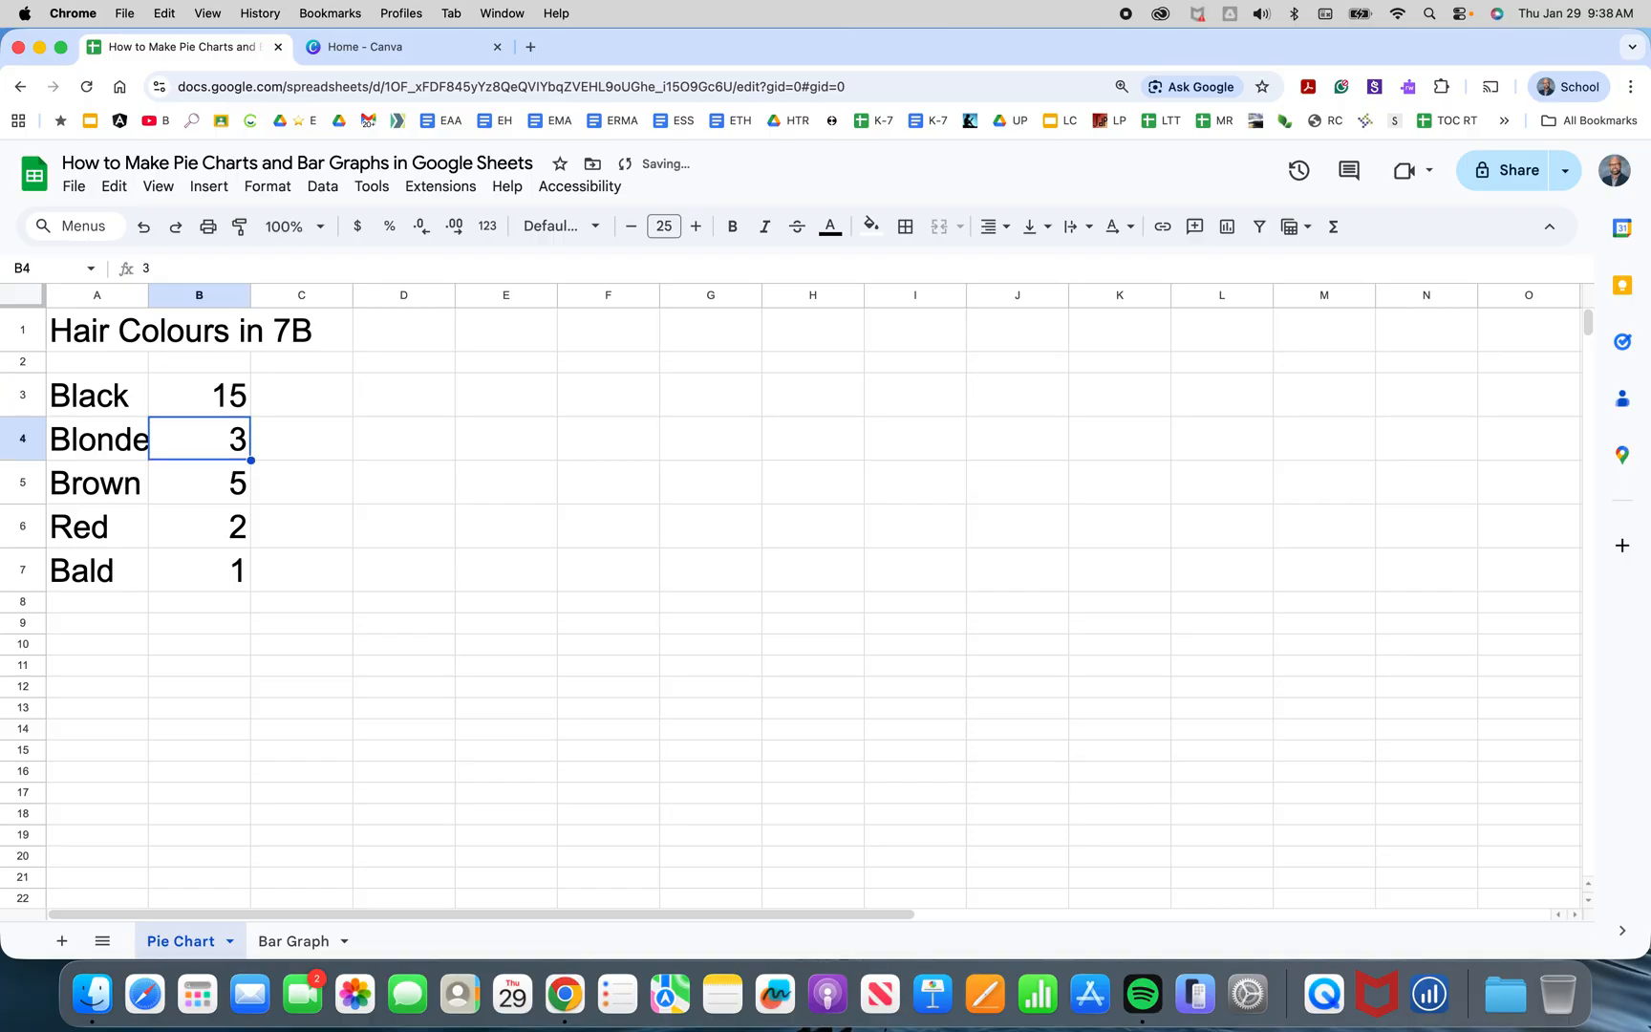
Select the range A1:B7 and insert a chart from it.
key(Up)
key(Down)
key(Down)
key(Down)
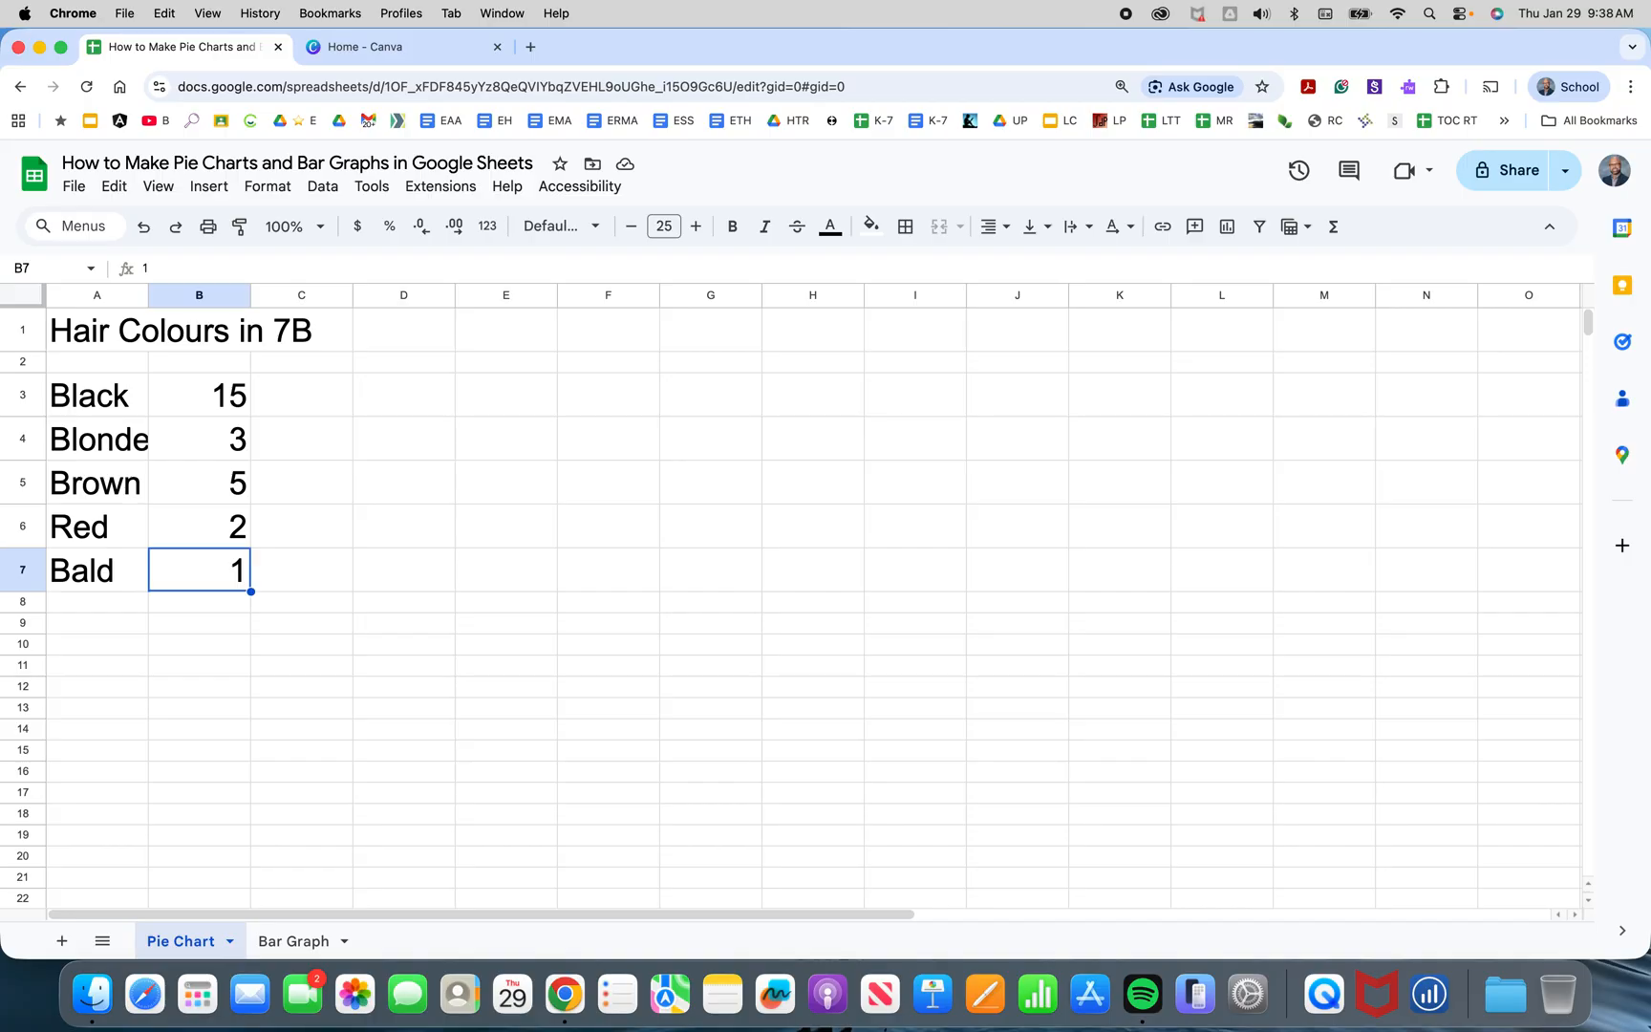
key(shift+Up)
key(shift+Up)
key(shift+Up)
key(shift+Up)
key(shift+Up)
key(shift+Up)
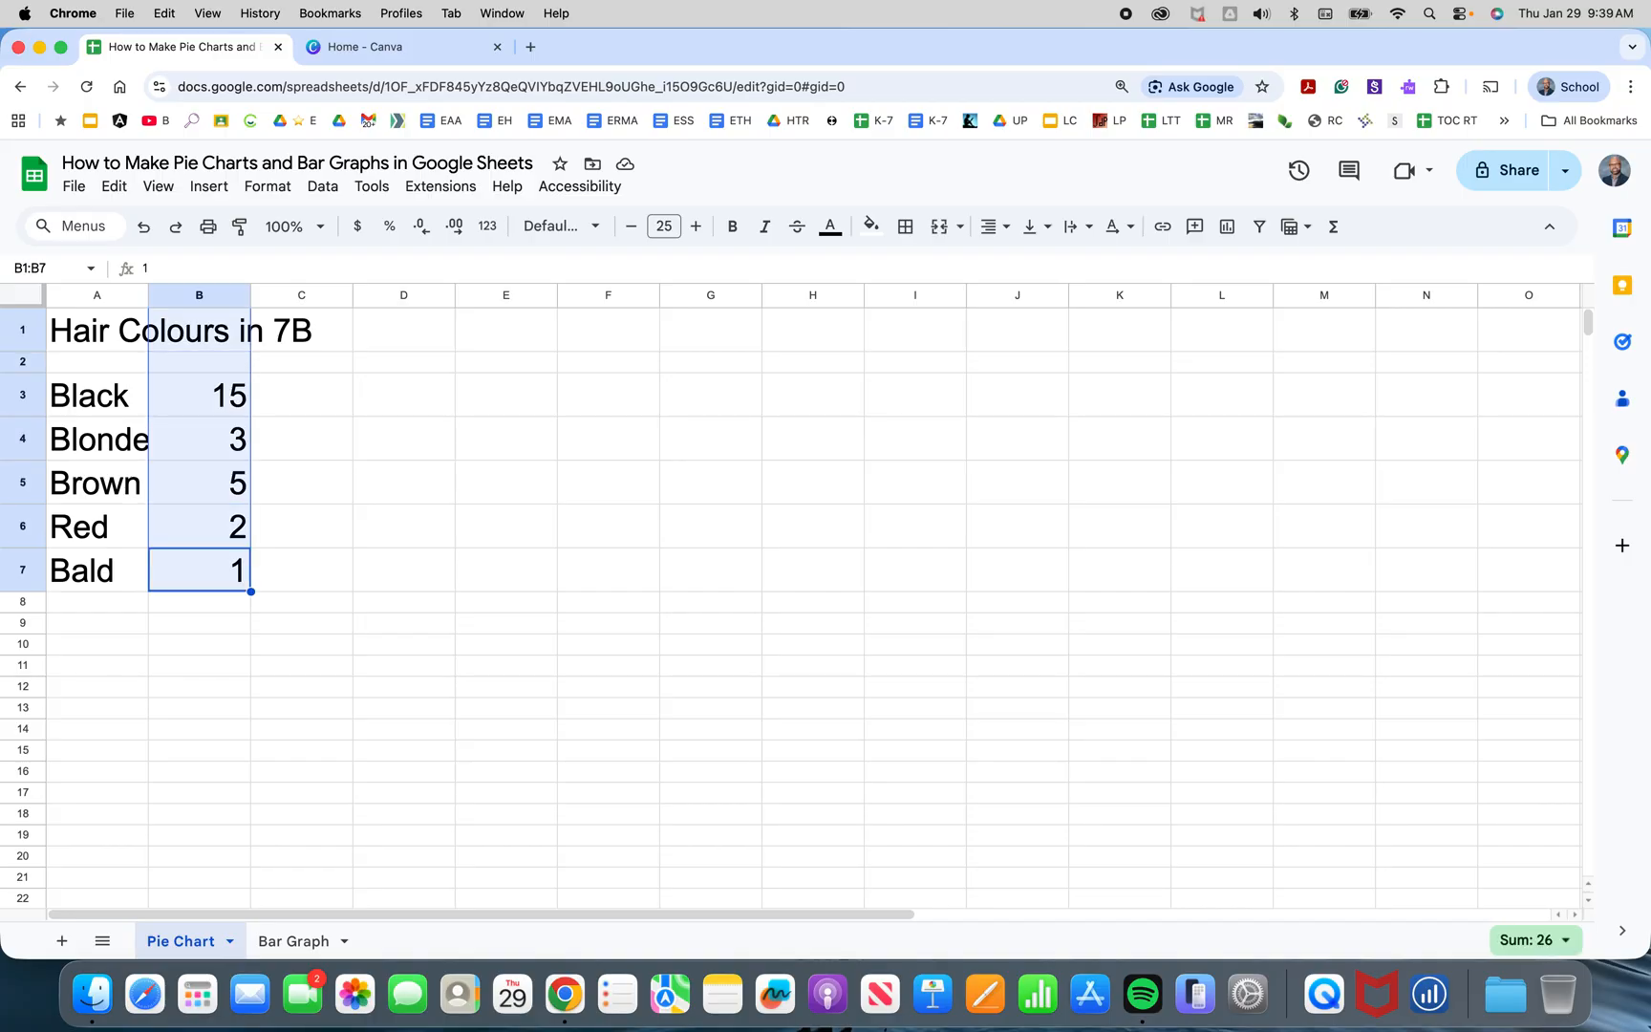
key(shift+Left)
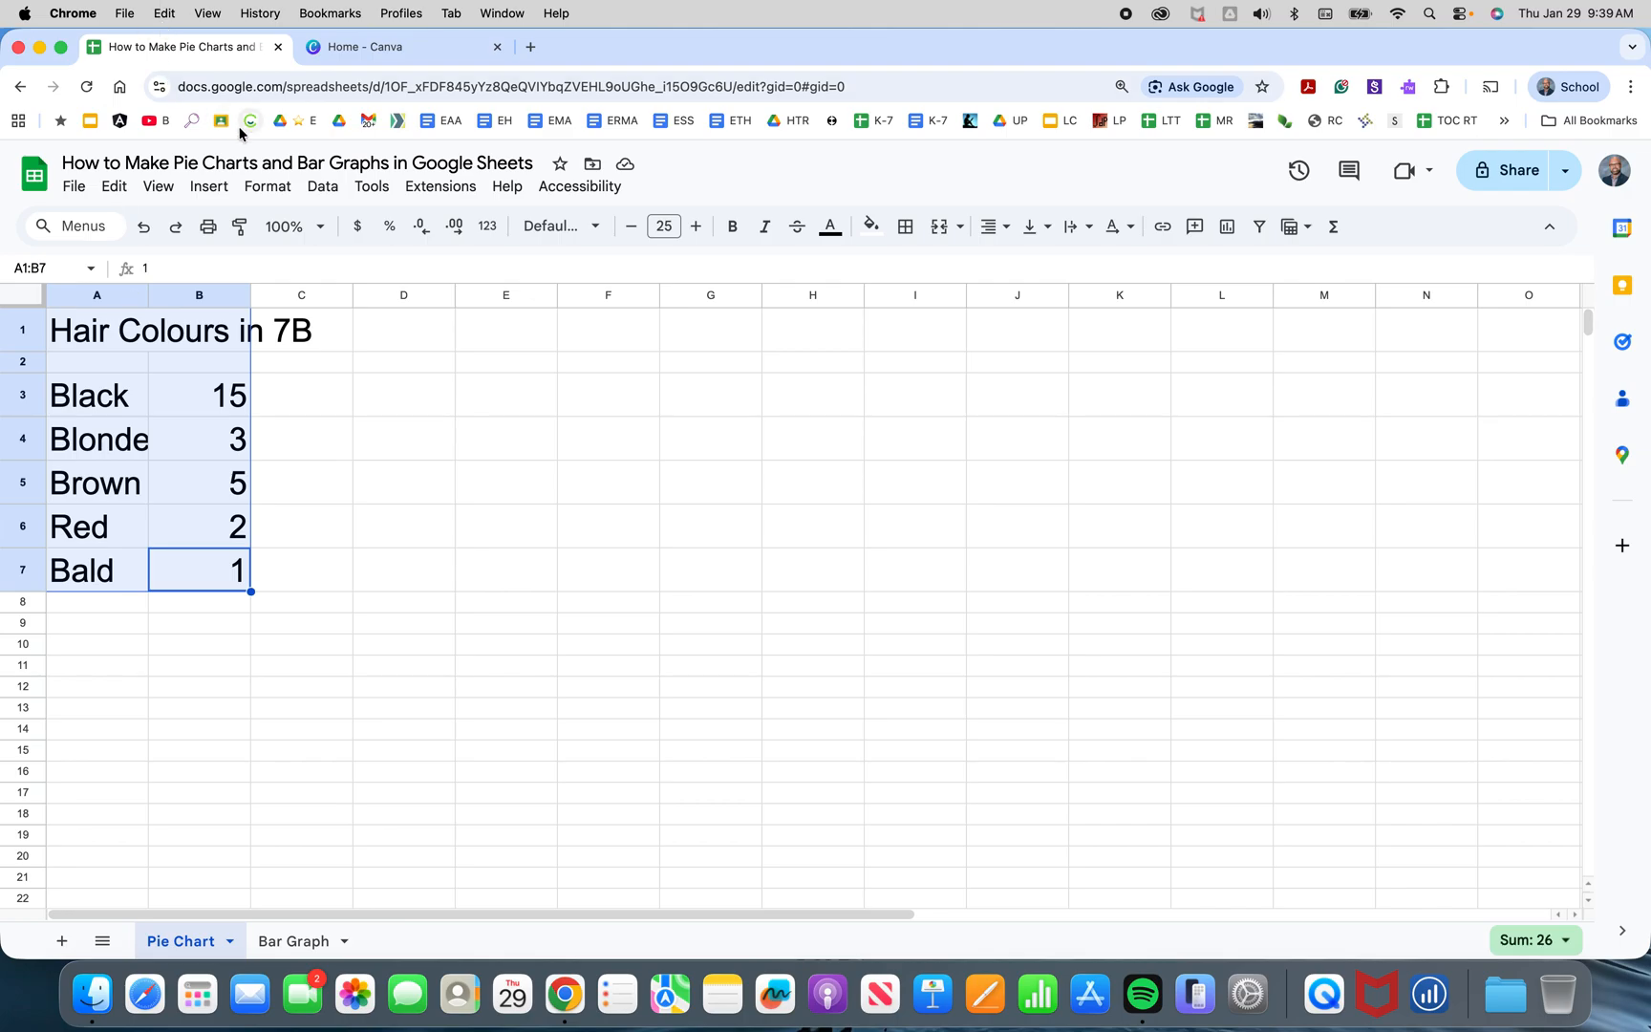
click(207, 191)
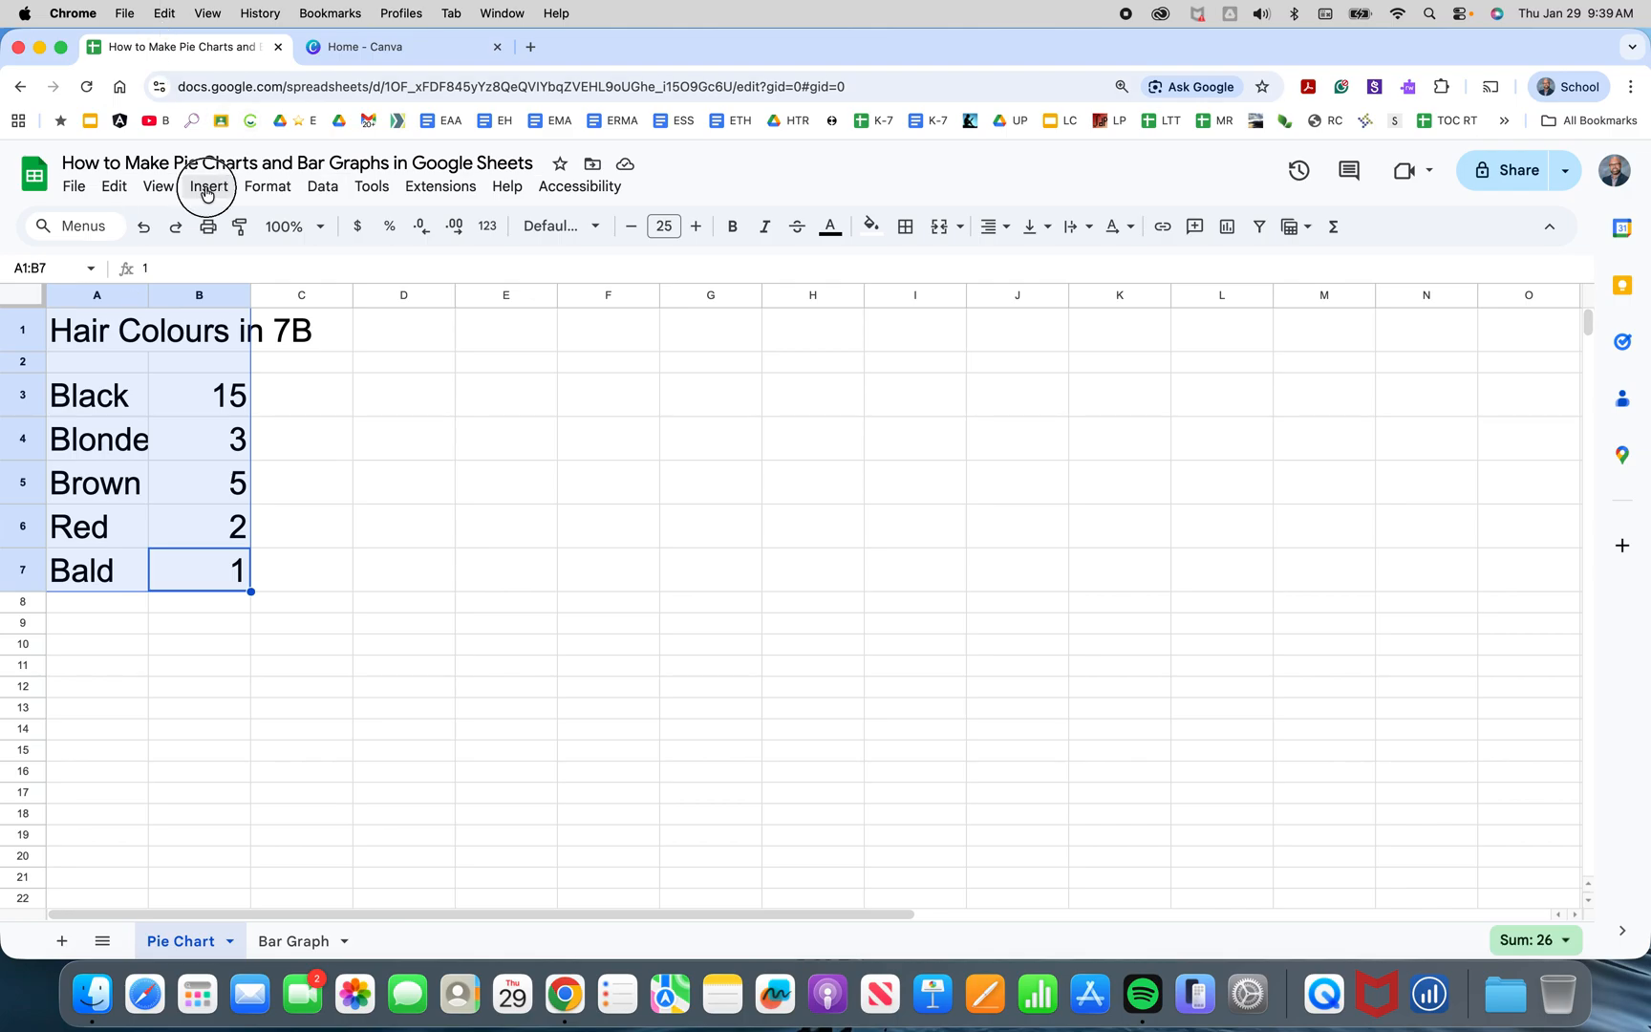
click(250, 457)
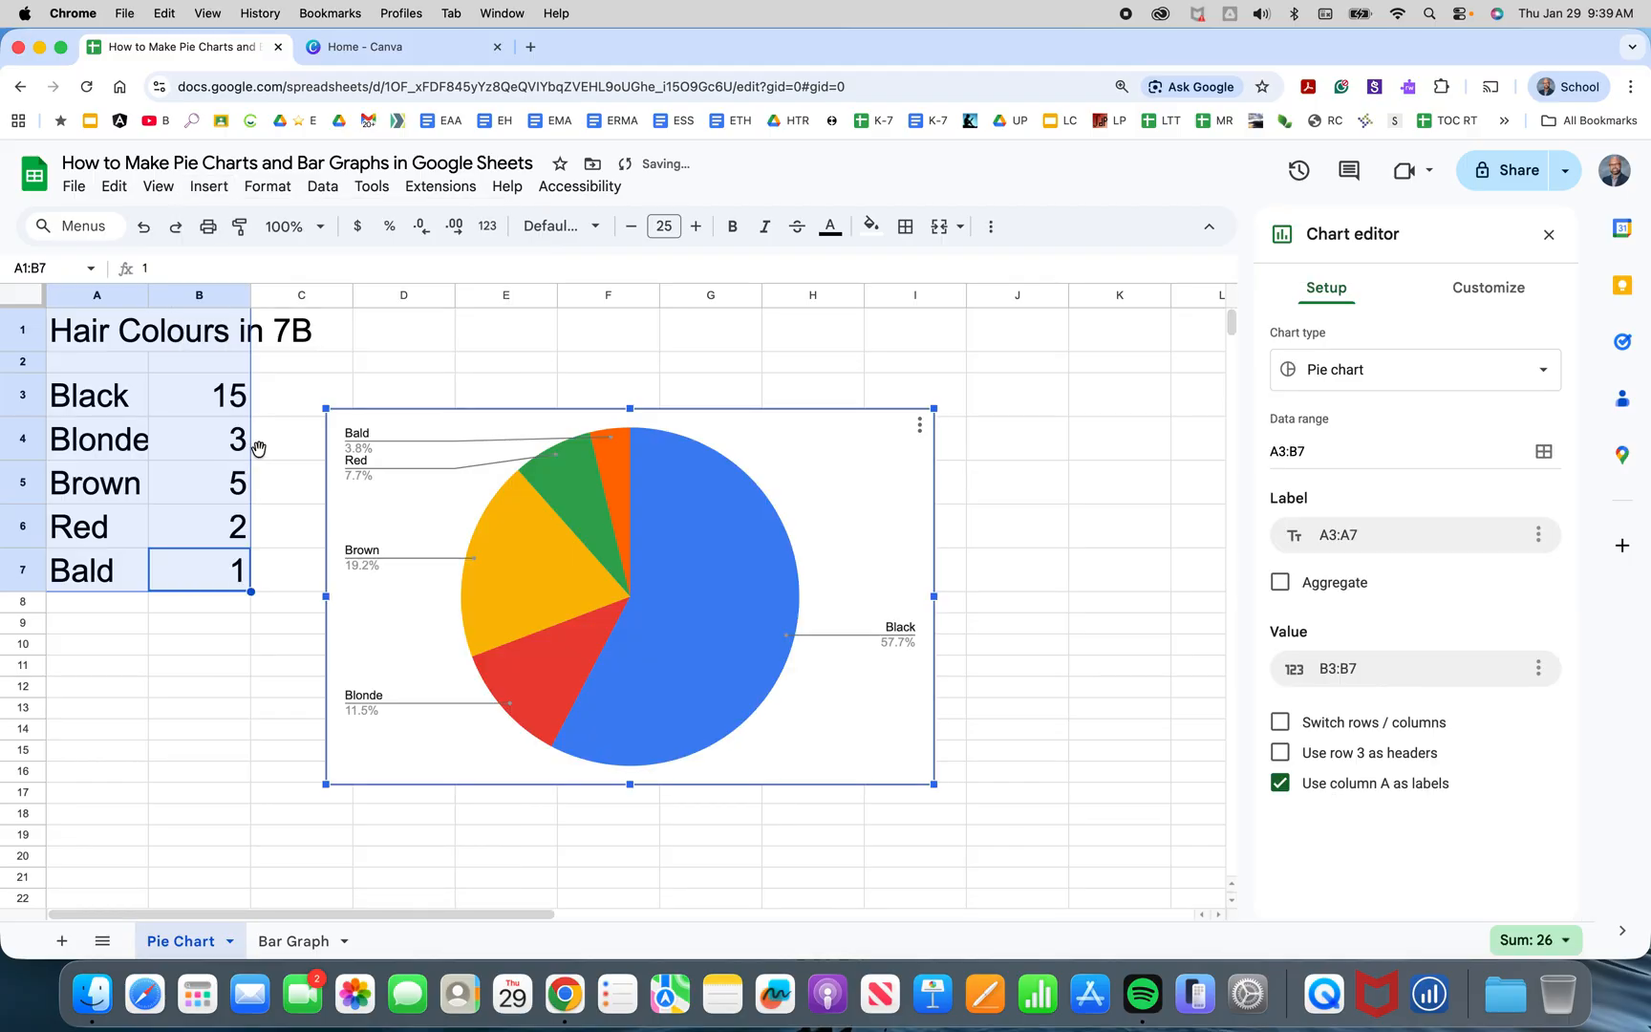
Enlarge the pie chart by stretching its right corners outward to about column K and row 21.
drag(932, 408, 1062, 329)
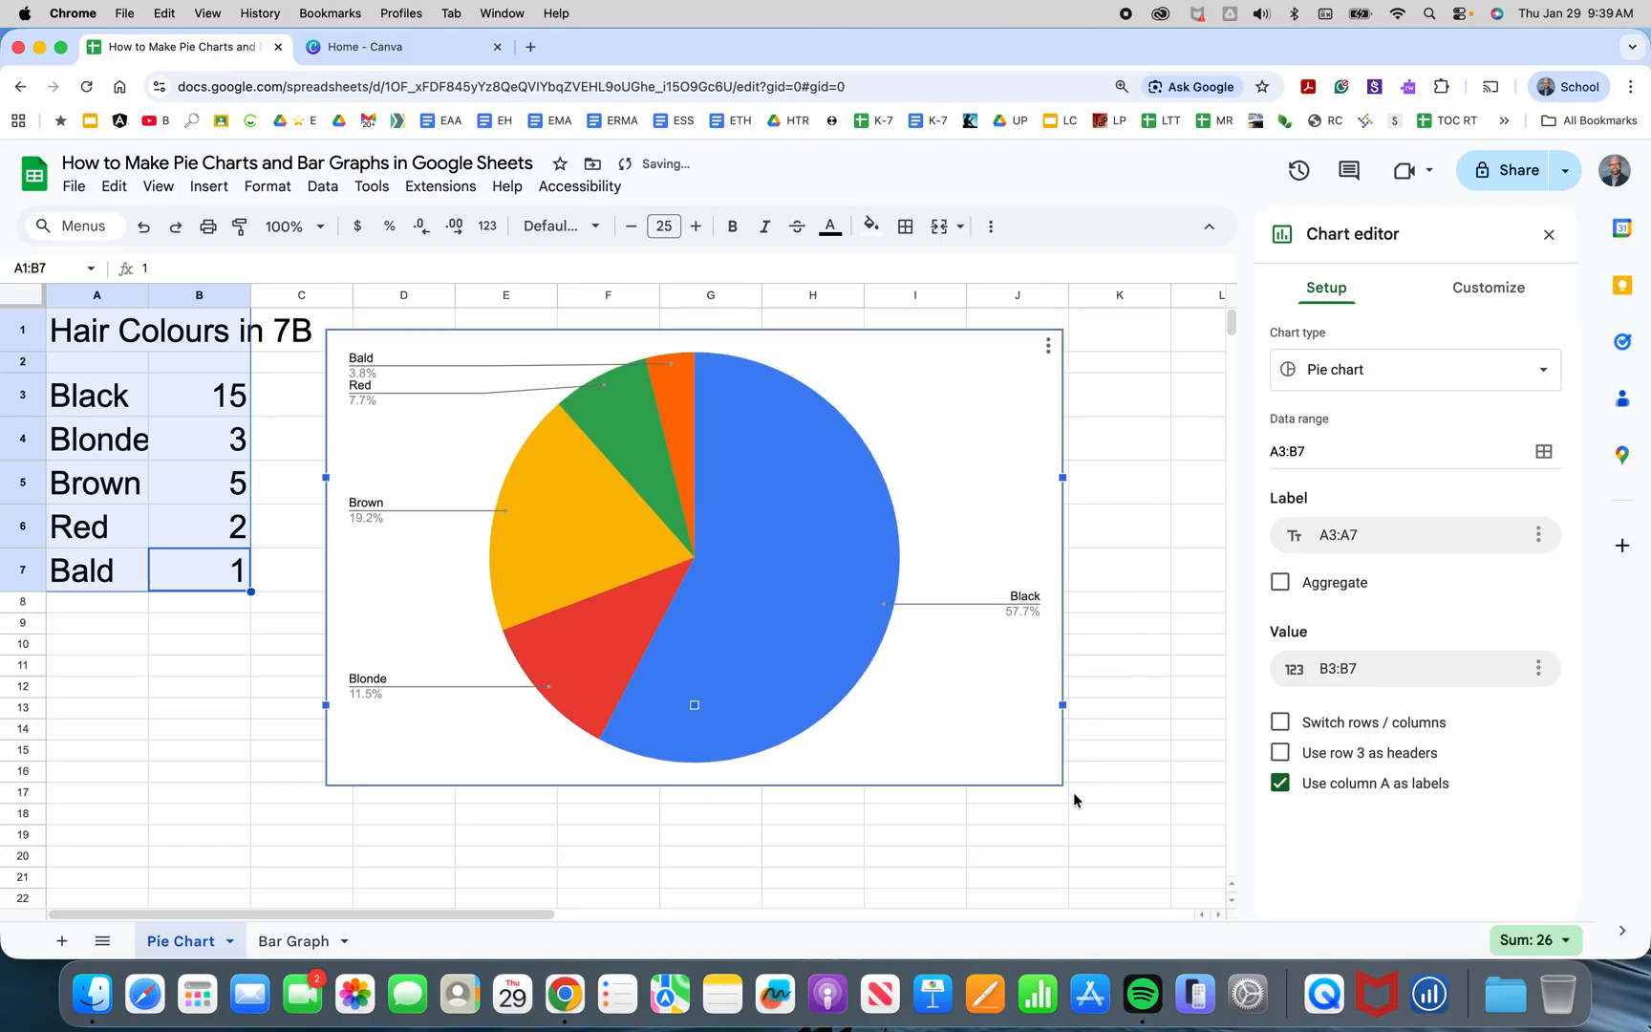
drag(1063, 725, 1131, 759)
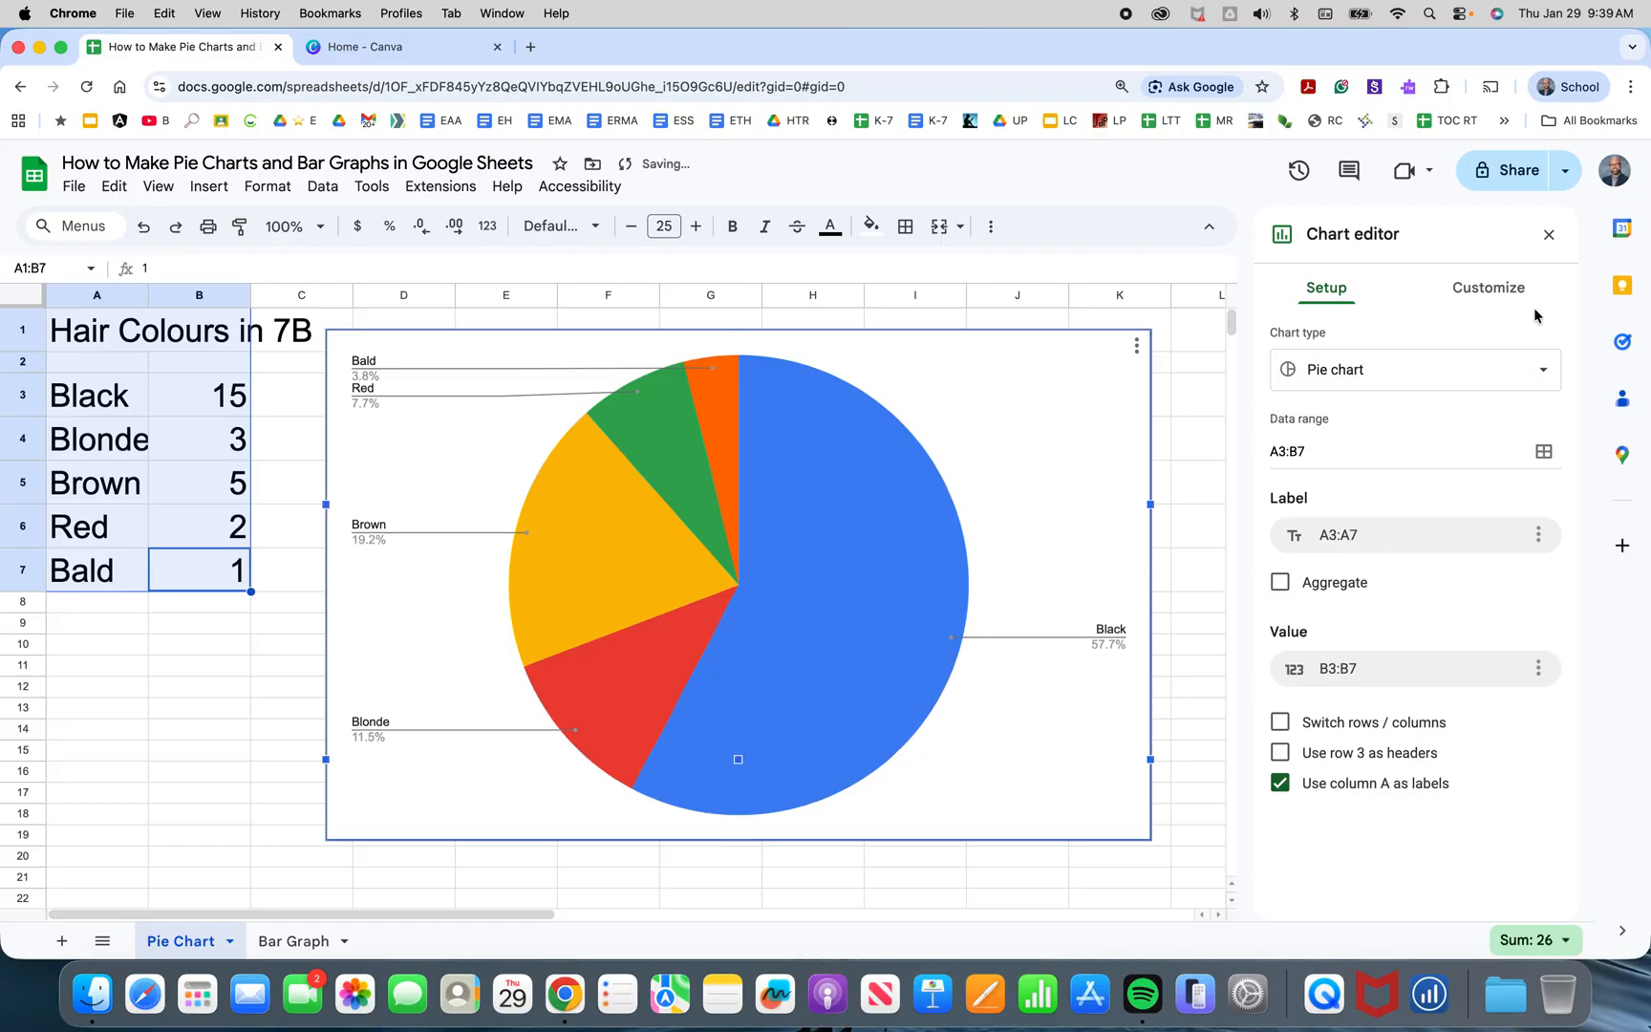
In the chart's customisation settings, colour the Black pie slice black.
click(1492, 286)
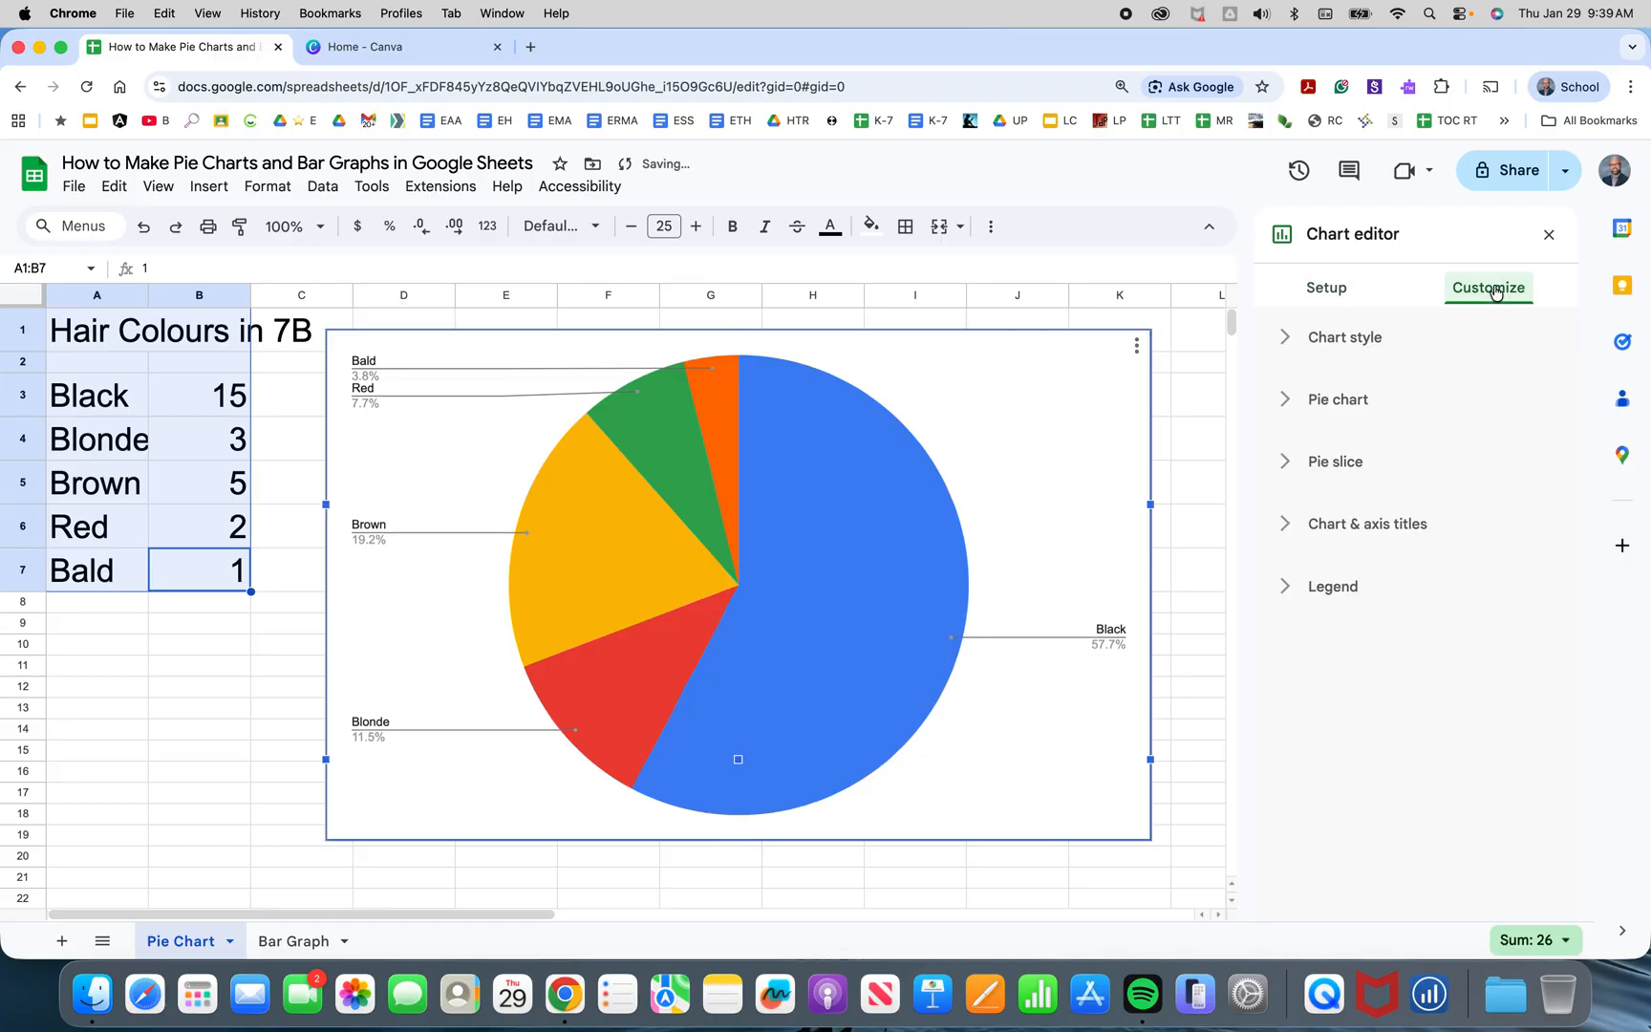
click(1289, 463)
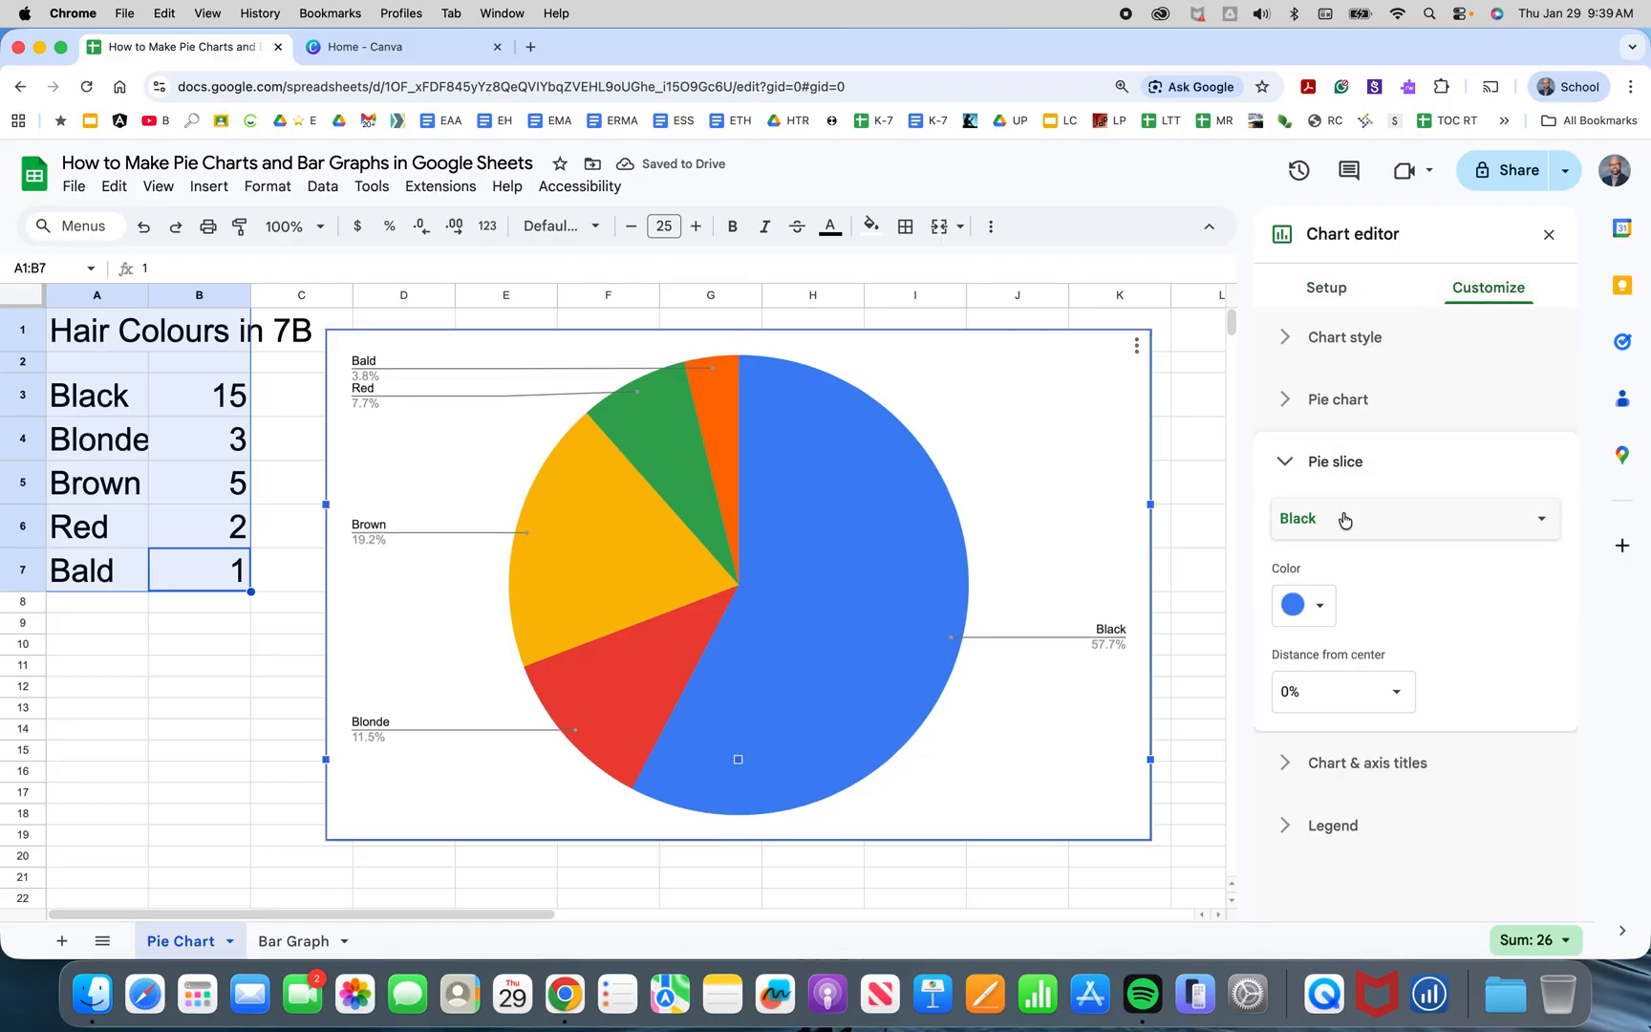
click(1310, 607)
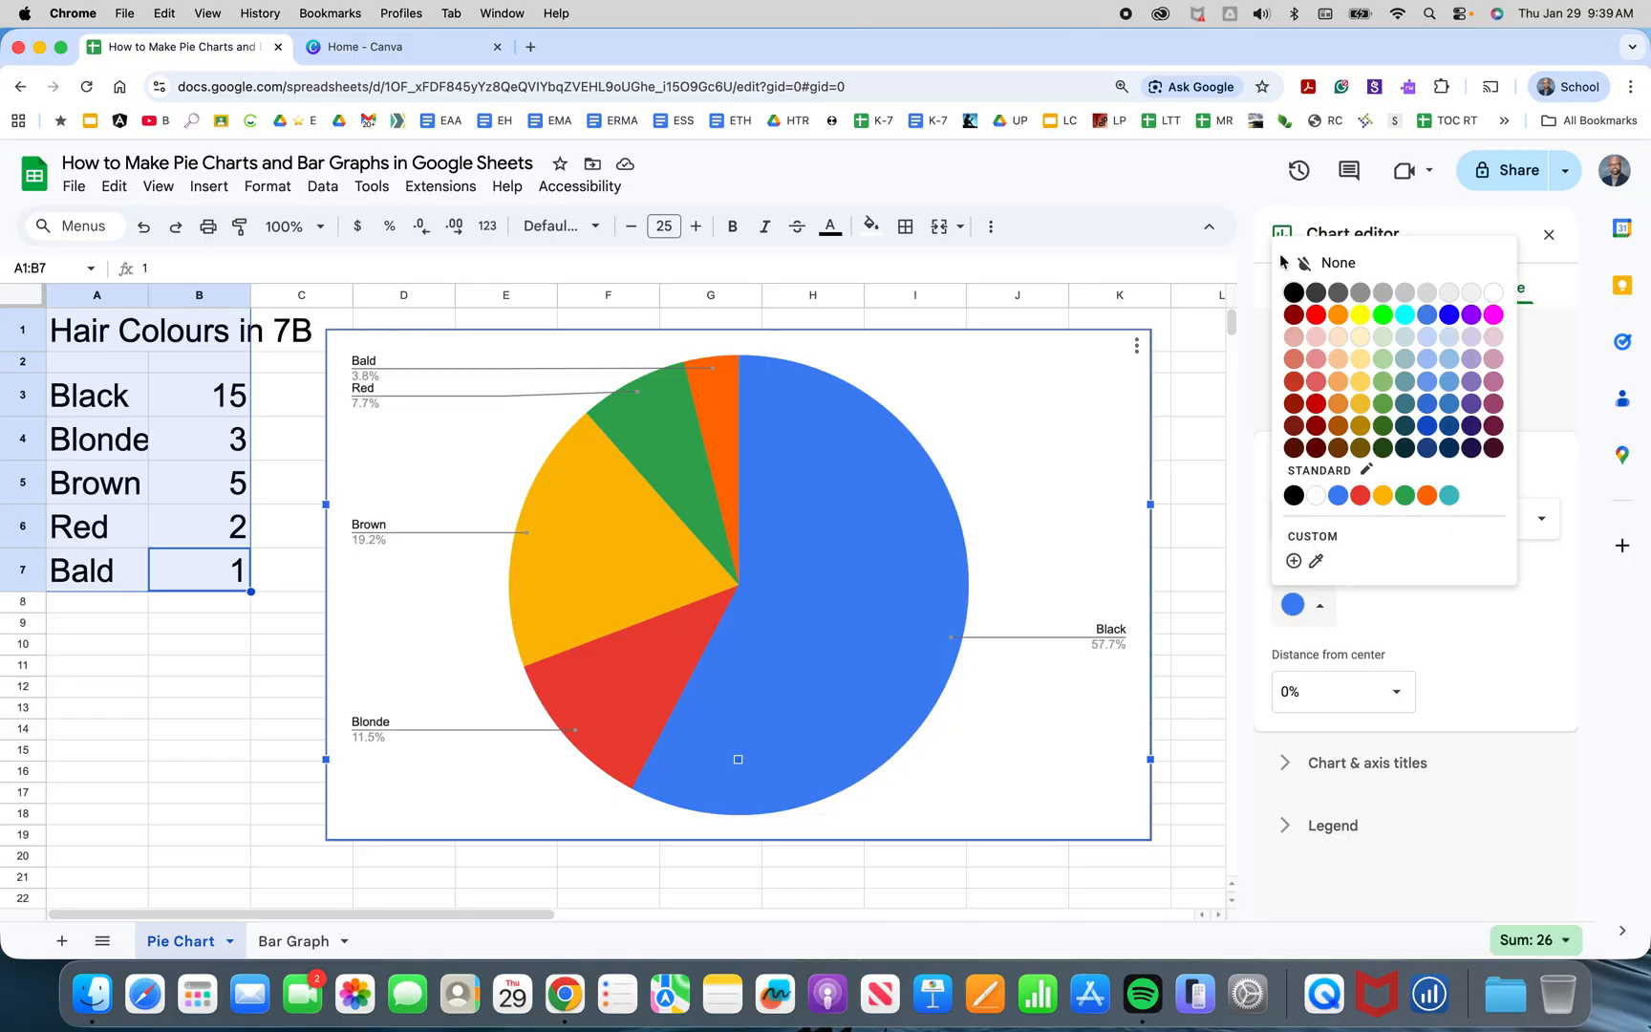
click(1293, 292)
Colour the Blonde pie slice a light yellow.
click(1465, 533)
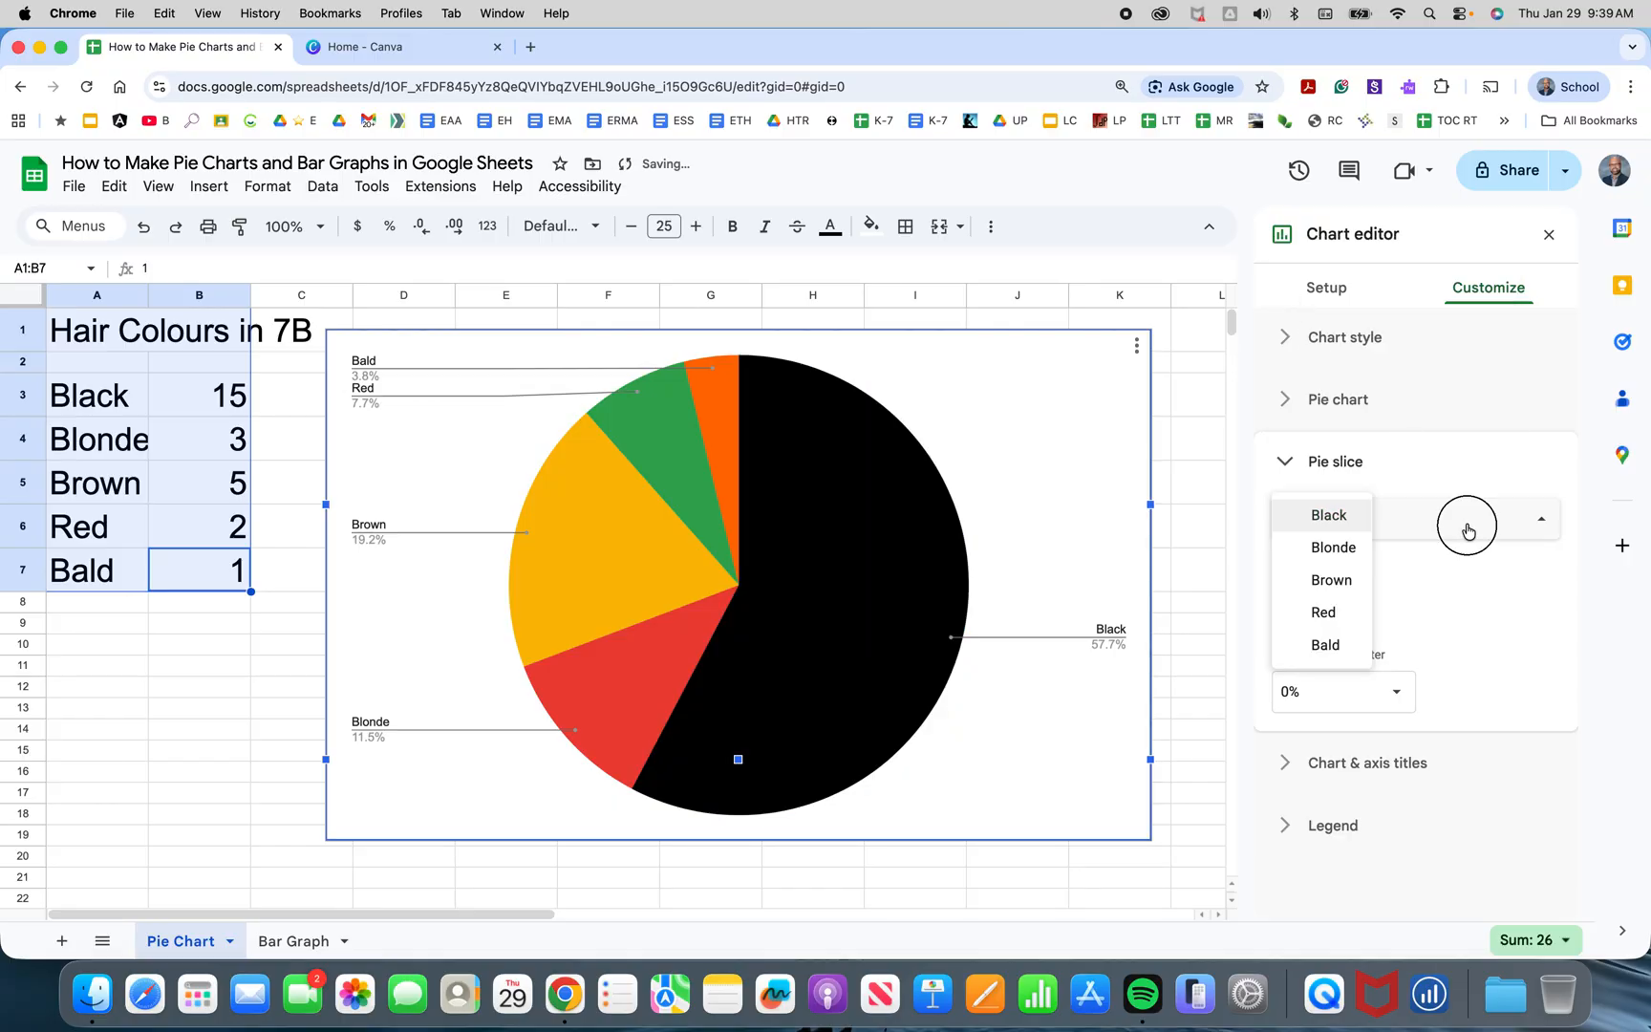
click(1333, 549)
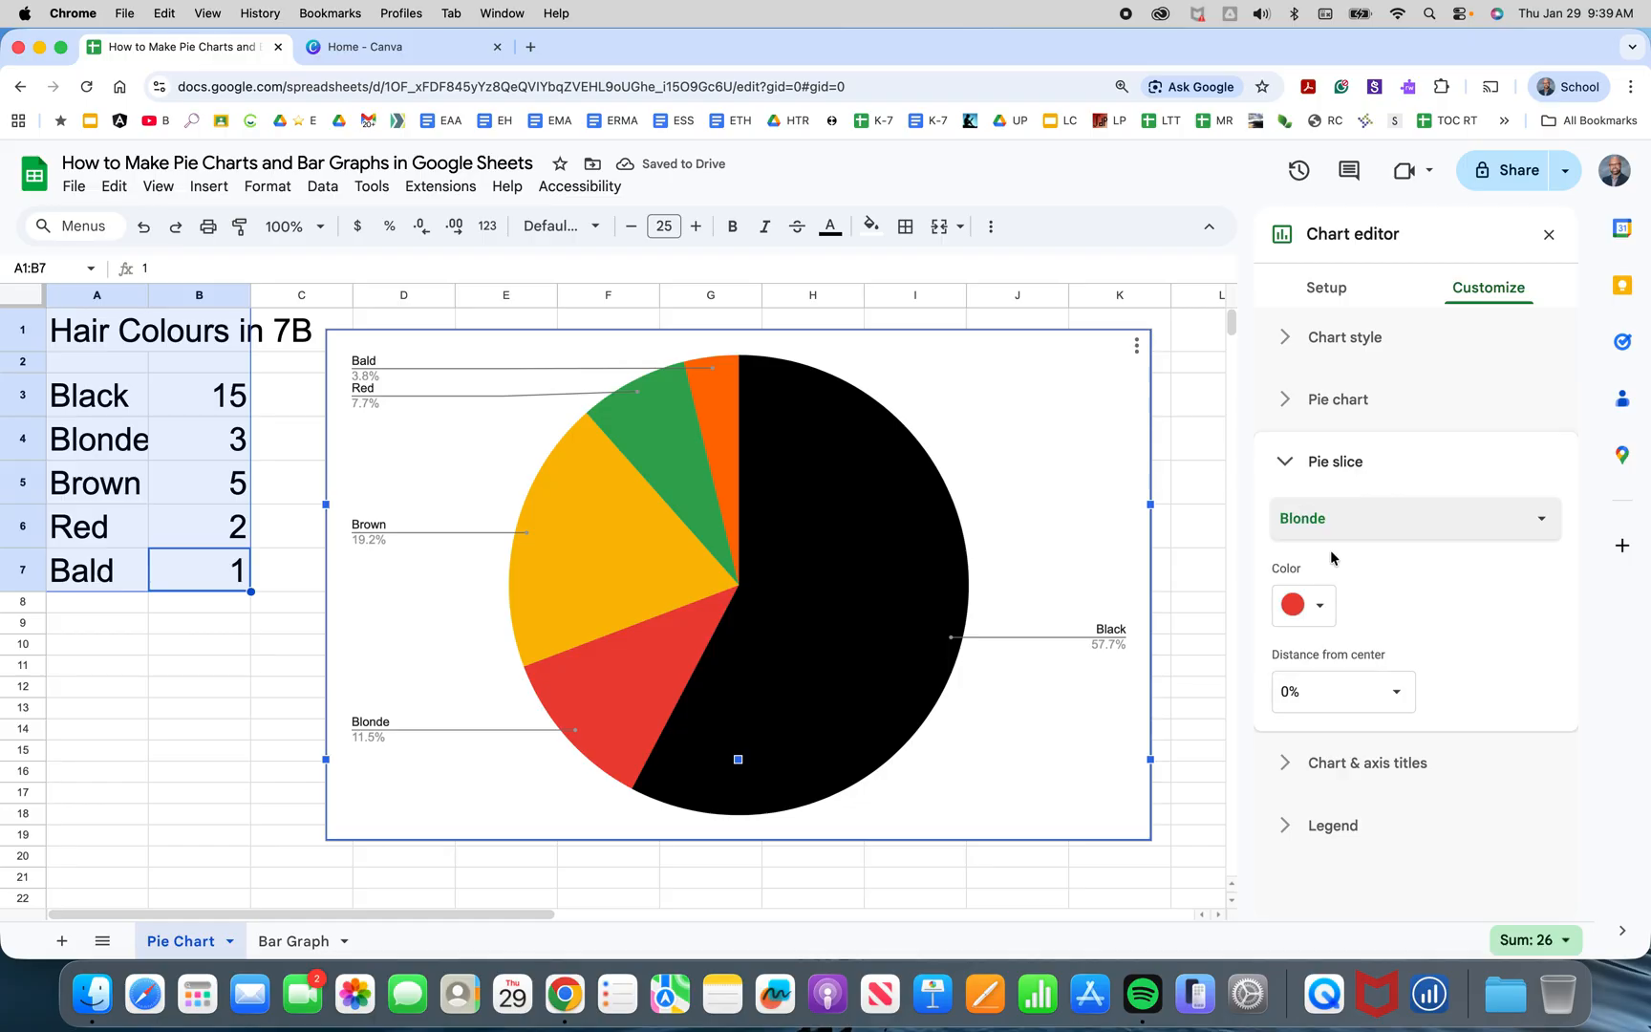
click(1323, 605)
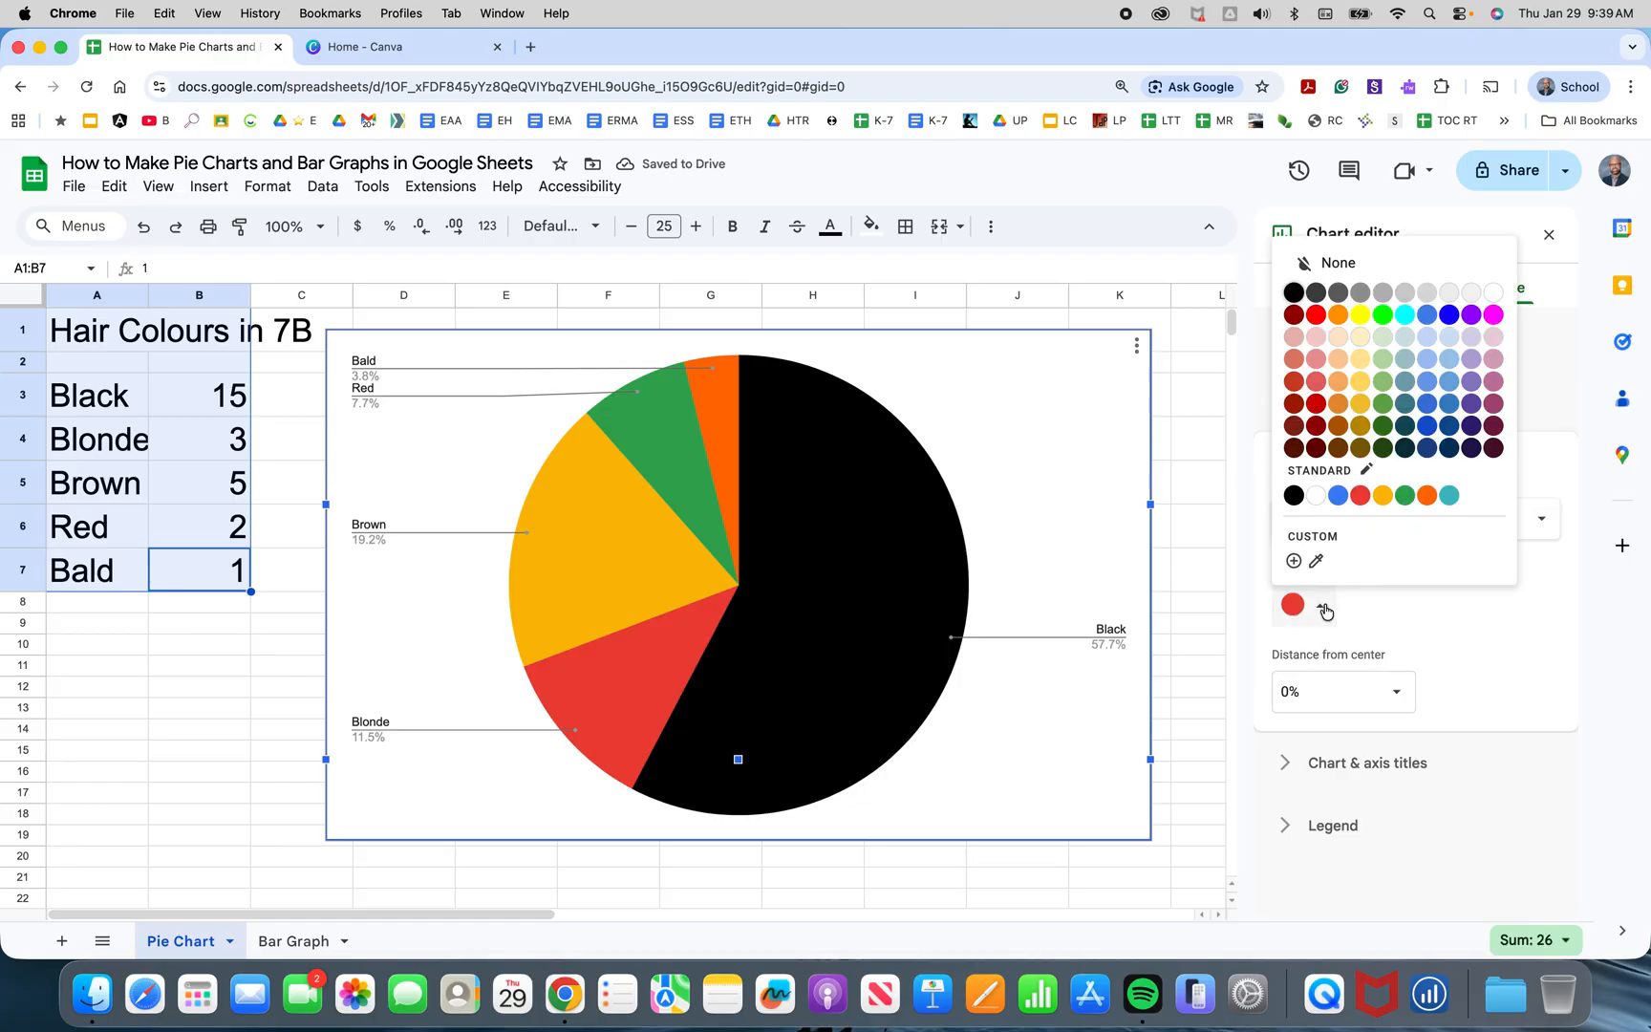
click(1359, 359)
Colour the Brown pie slice a dark brown.
click(1442, 532)
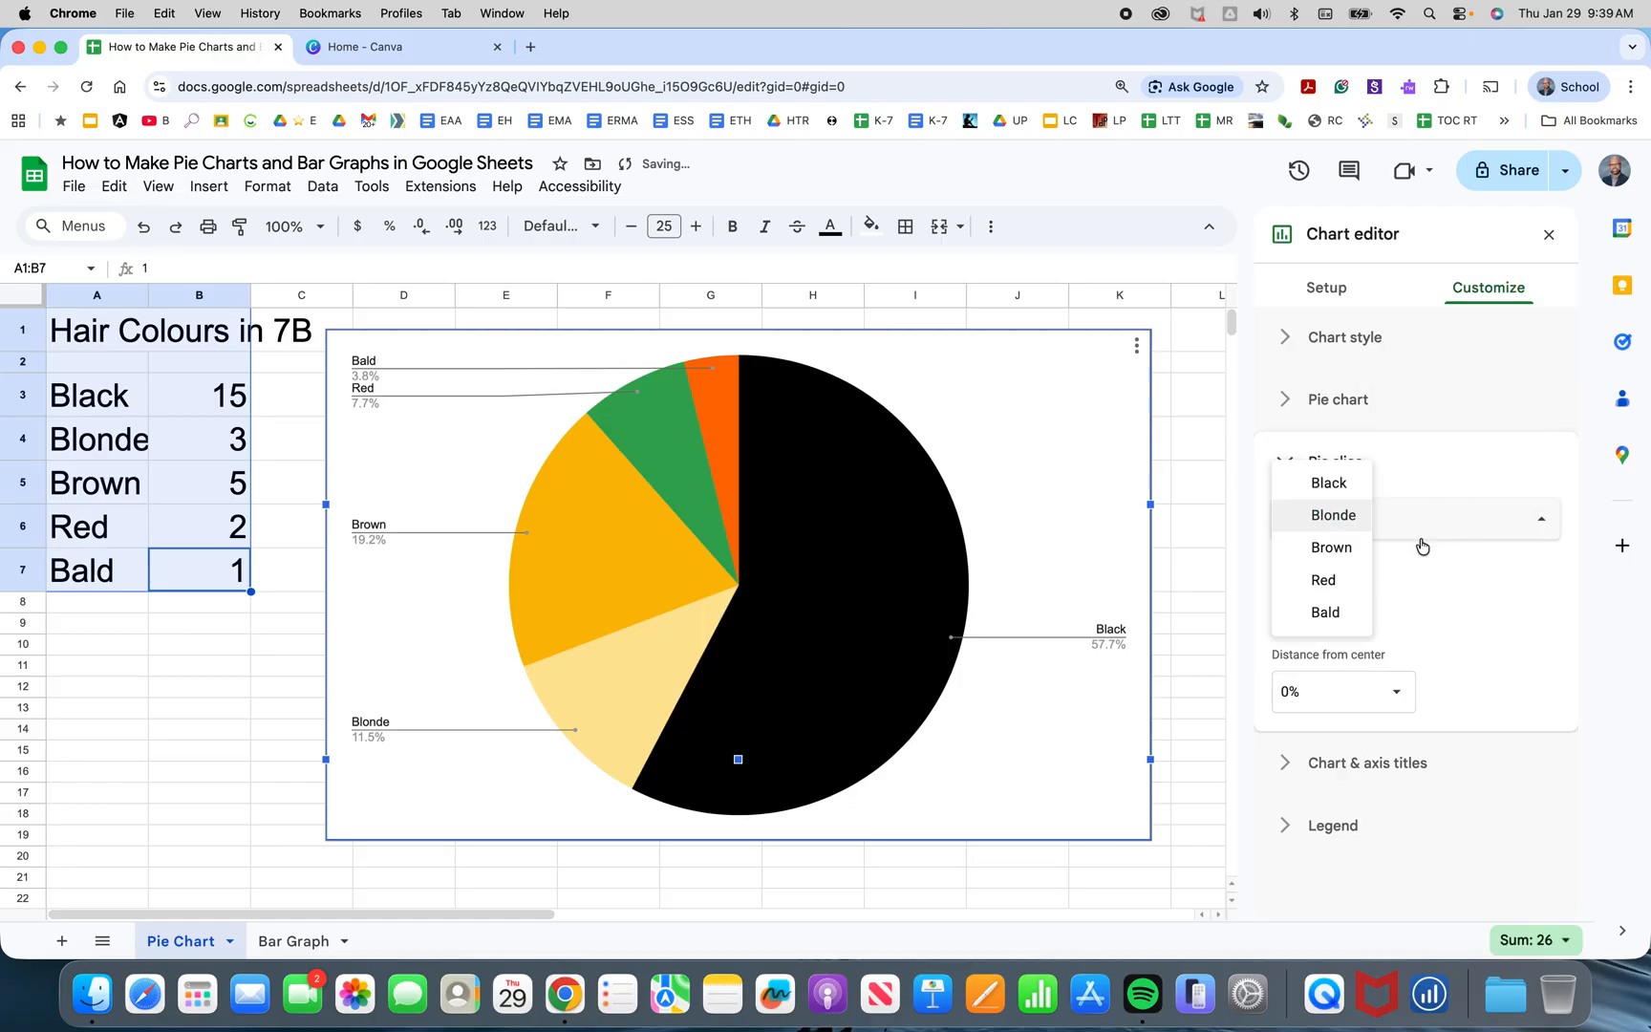
click(1334, 551)
click(1327, 605)
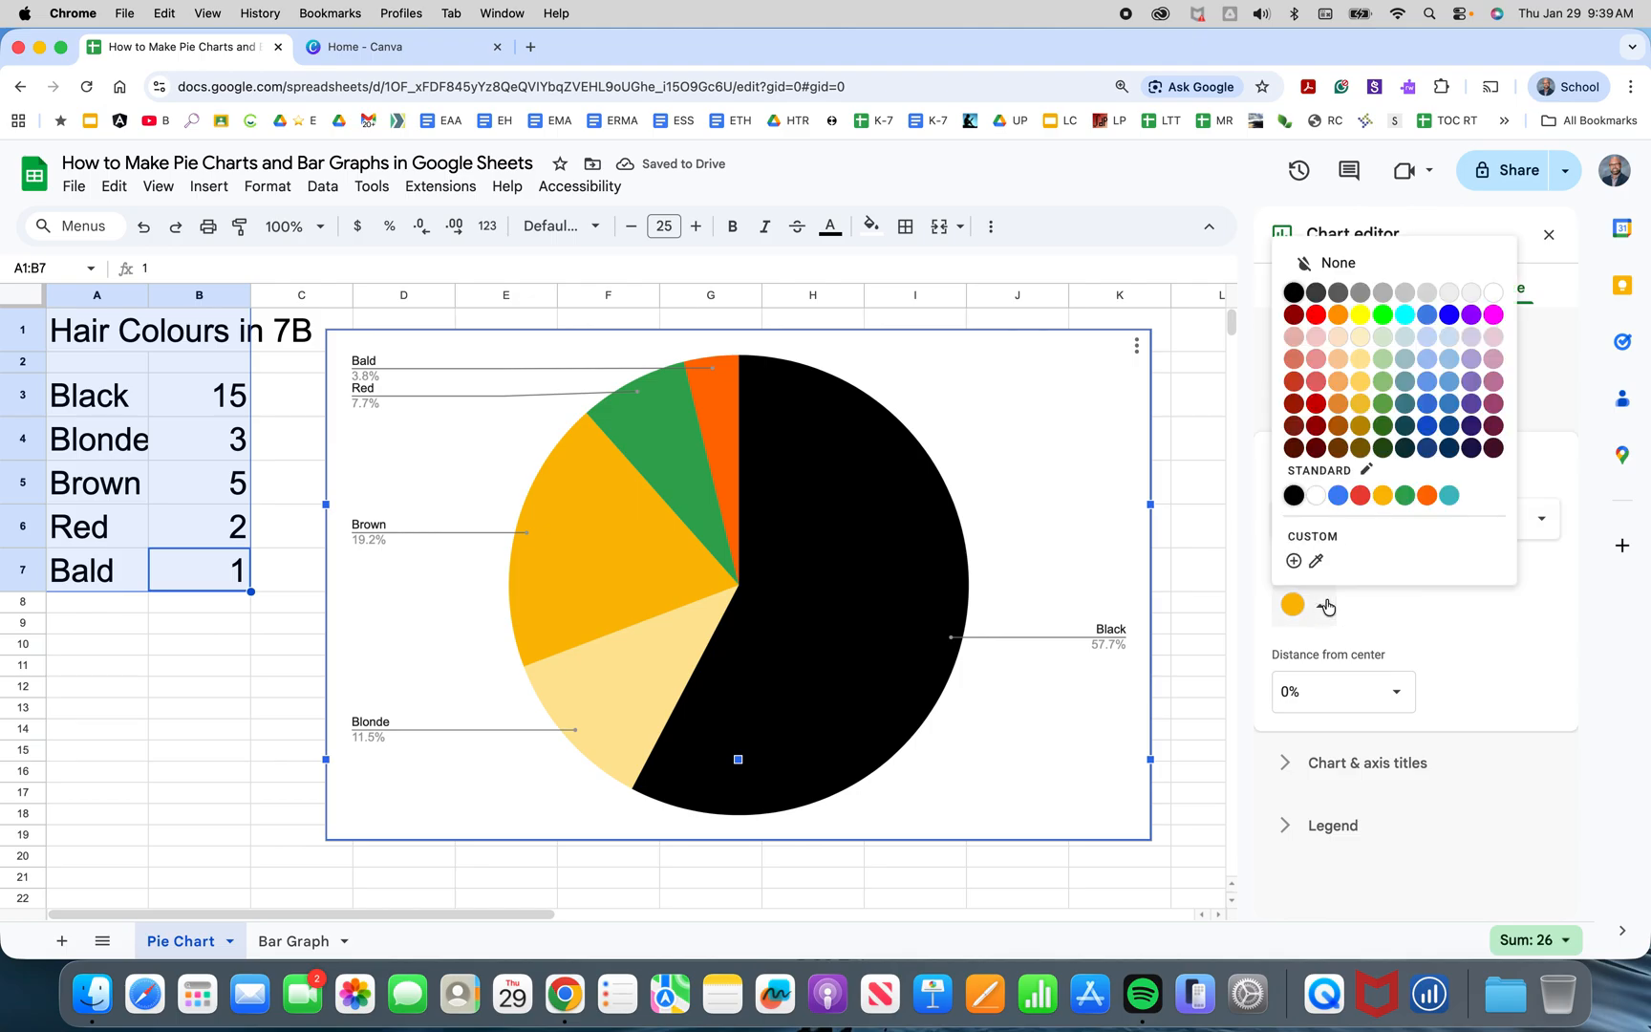
click(1359, 447)
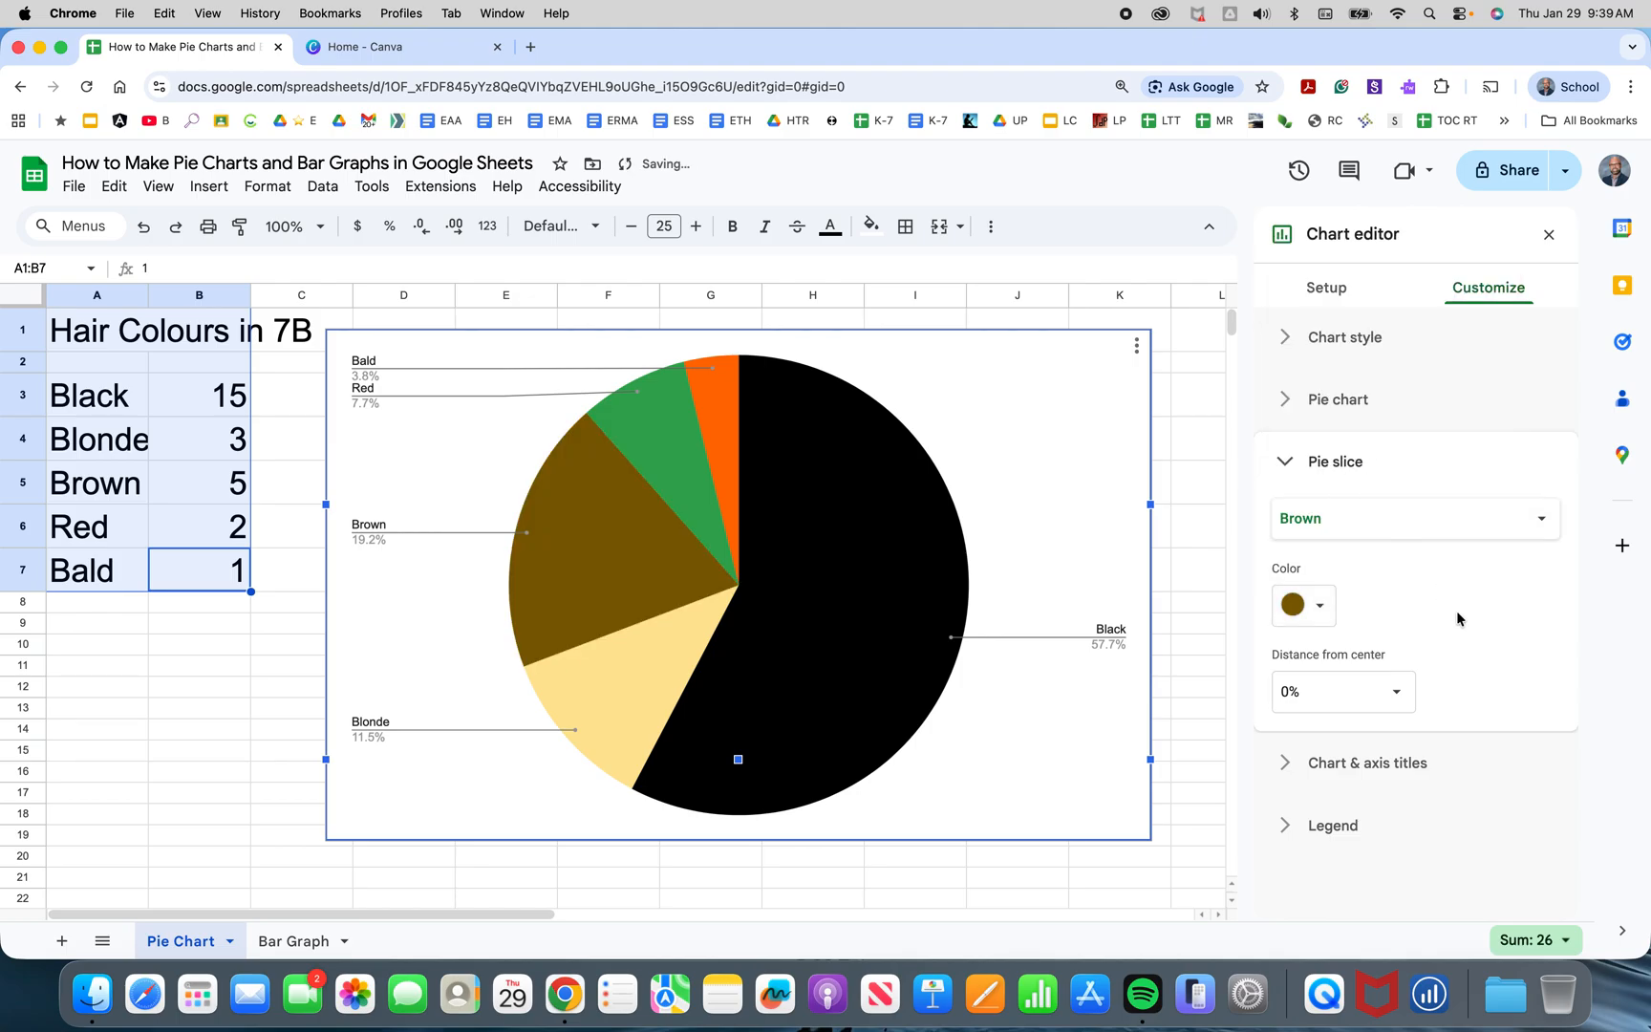
Colour the Red pie slice orange.
click(1433, 524)
click(1320, 545)
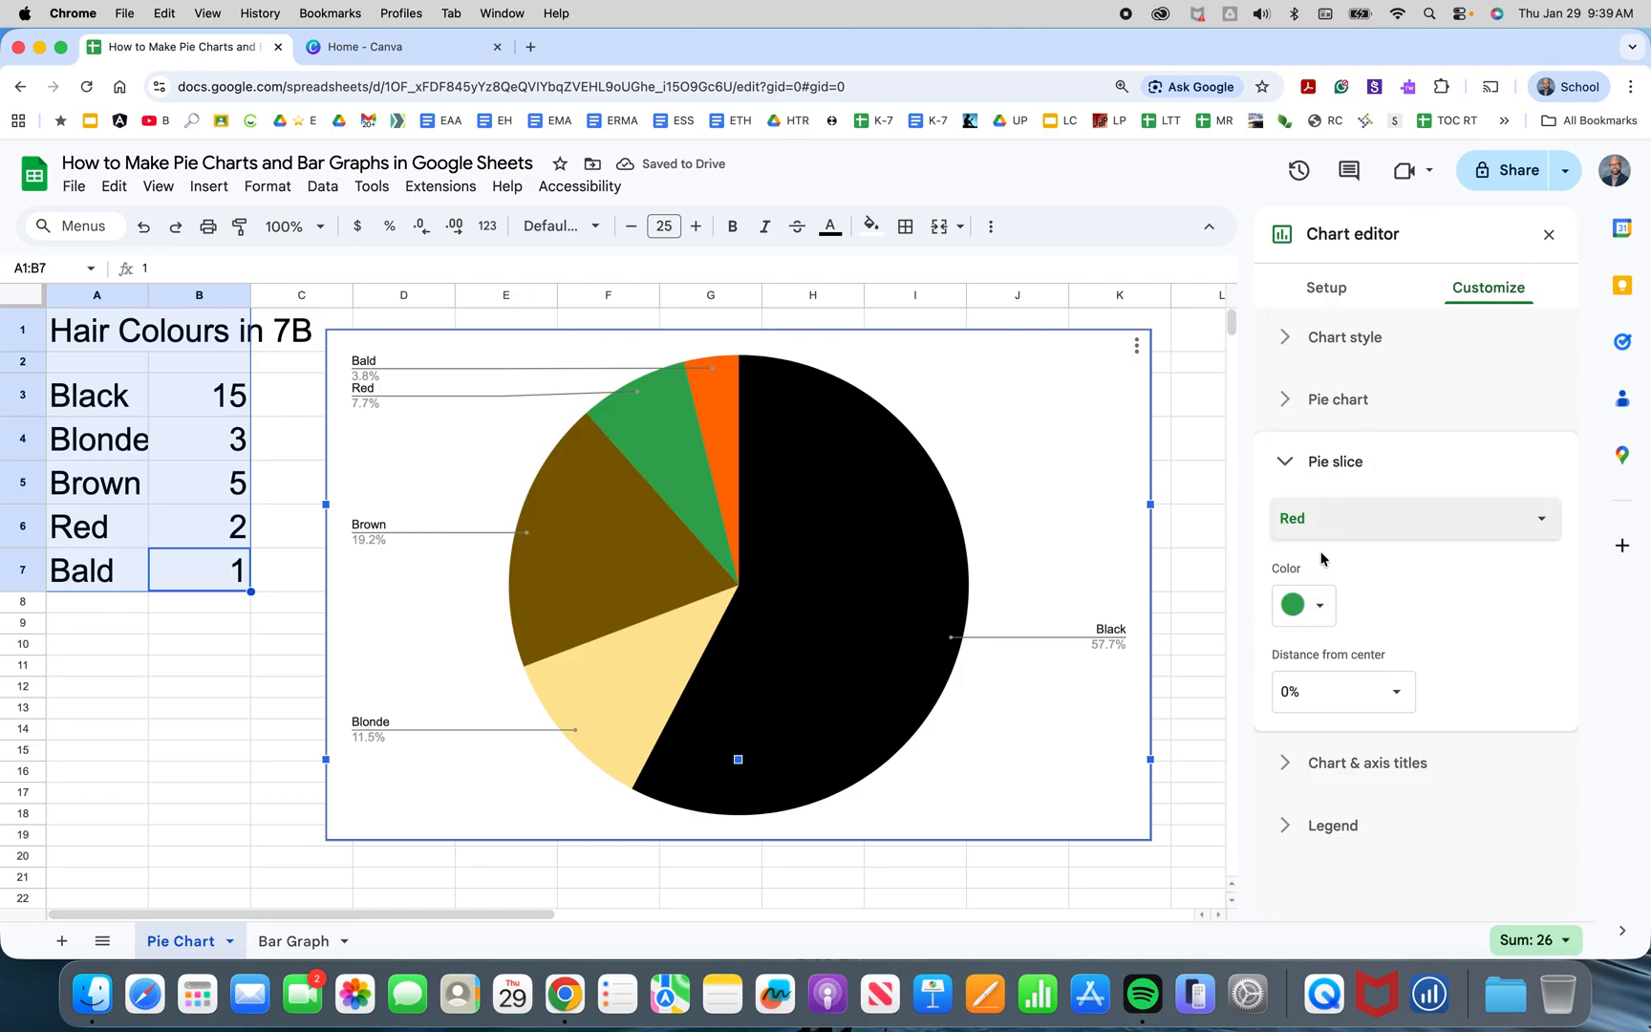
click(1329, 606)
click(1340, 318)
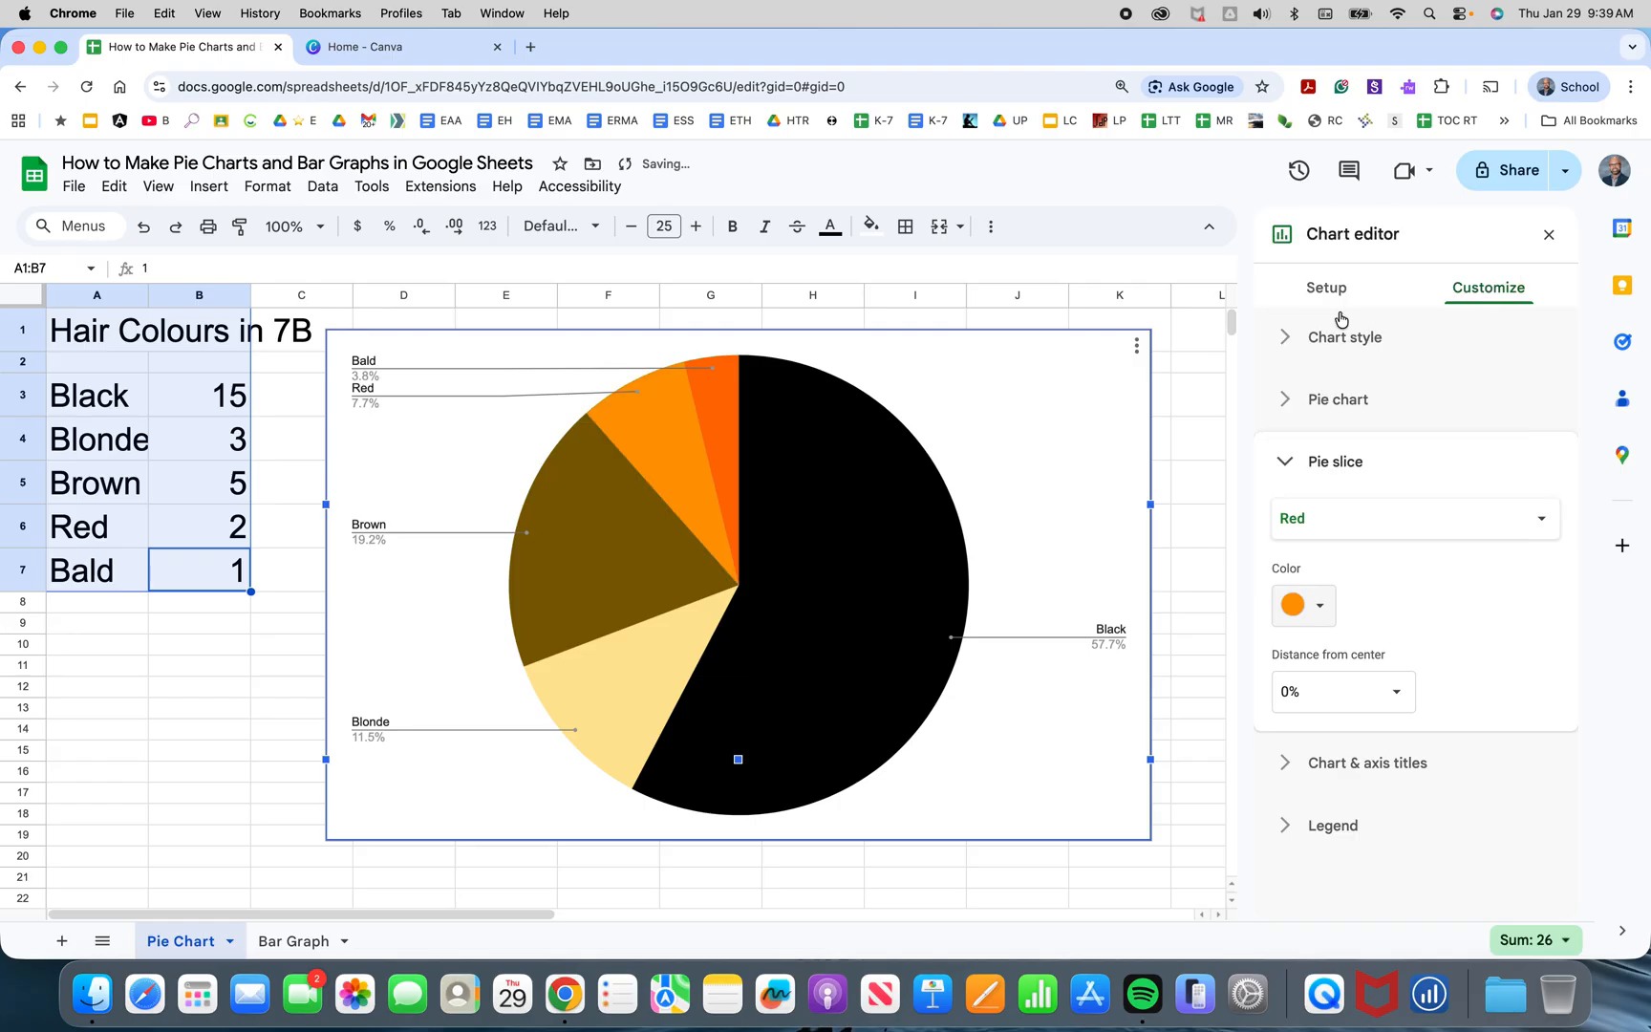
Colour the Bald pie slice light blue and close the chart editor.
click(1442, 535)
click(1325, 547)
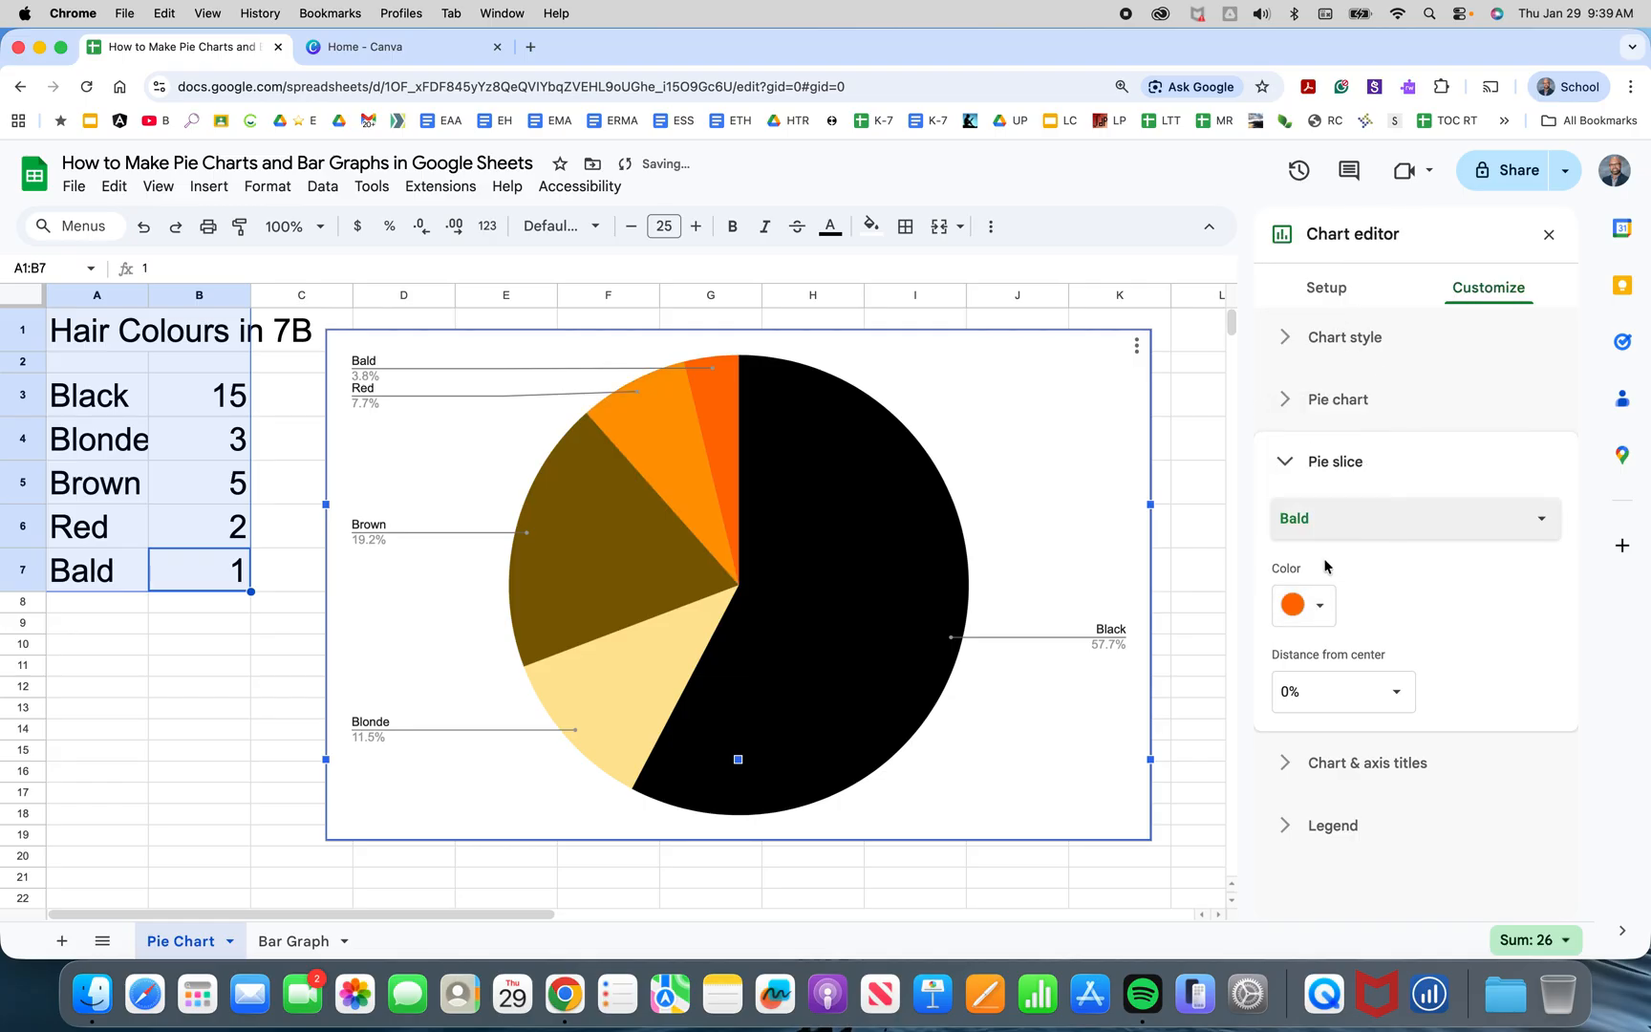
click(1319, 604)
click(1449, 337)
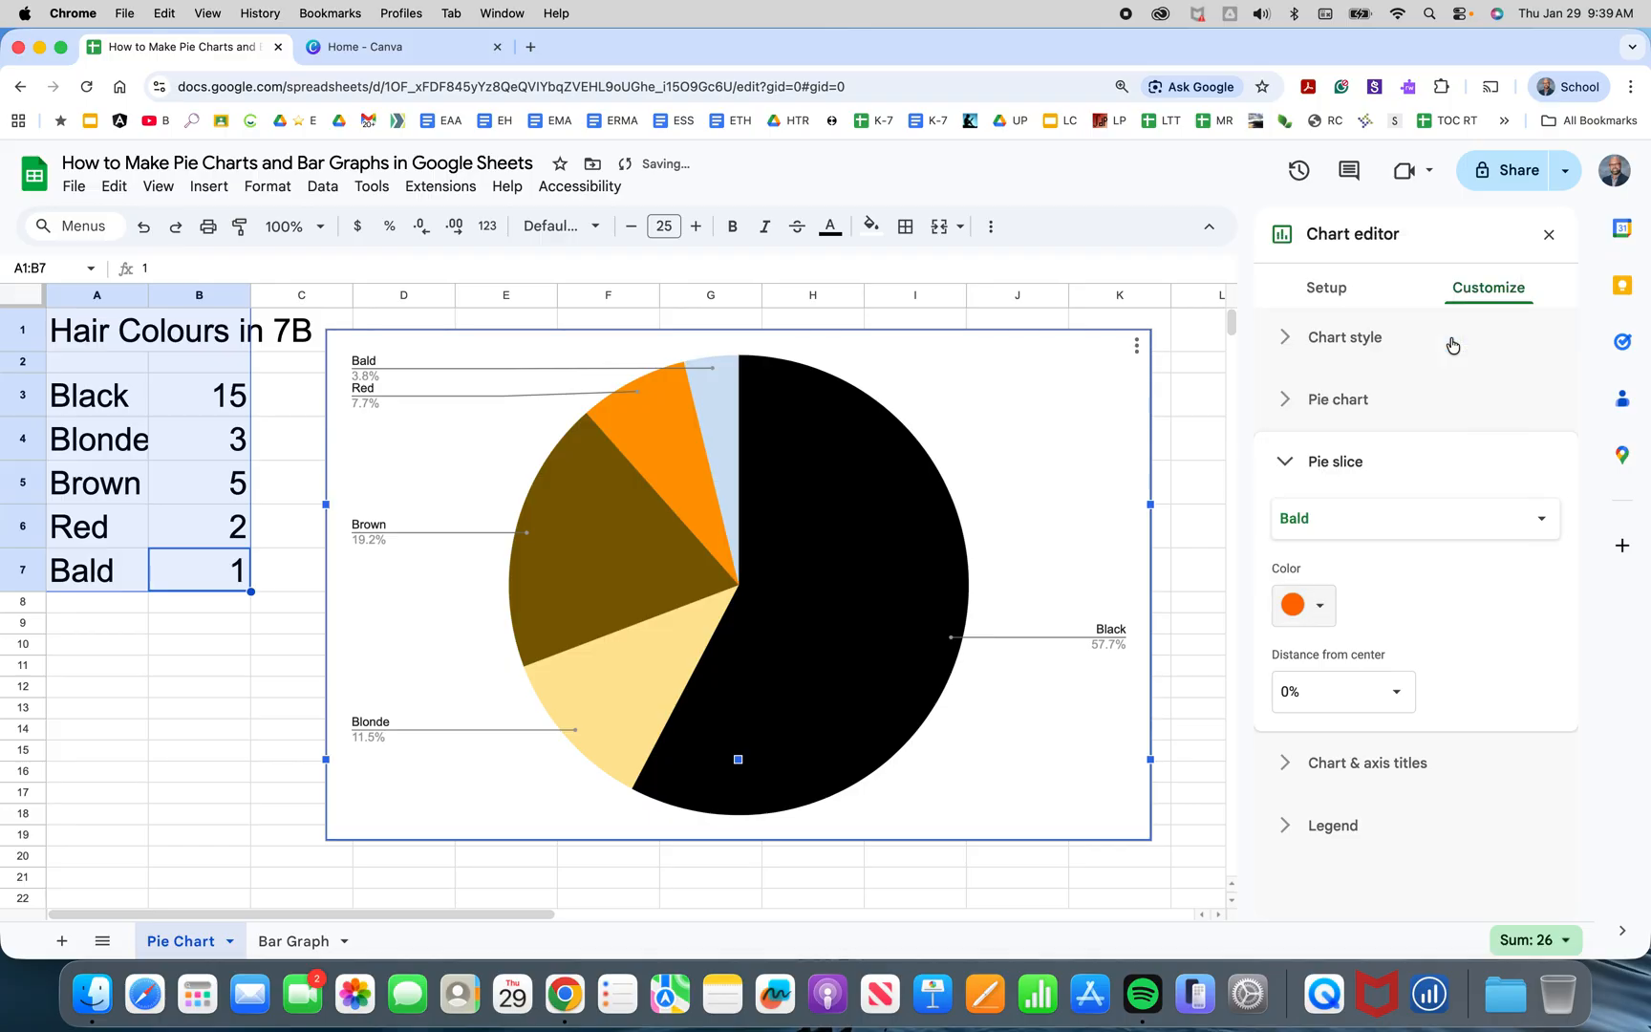
click(1548, 234)
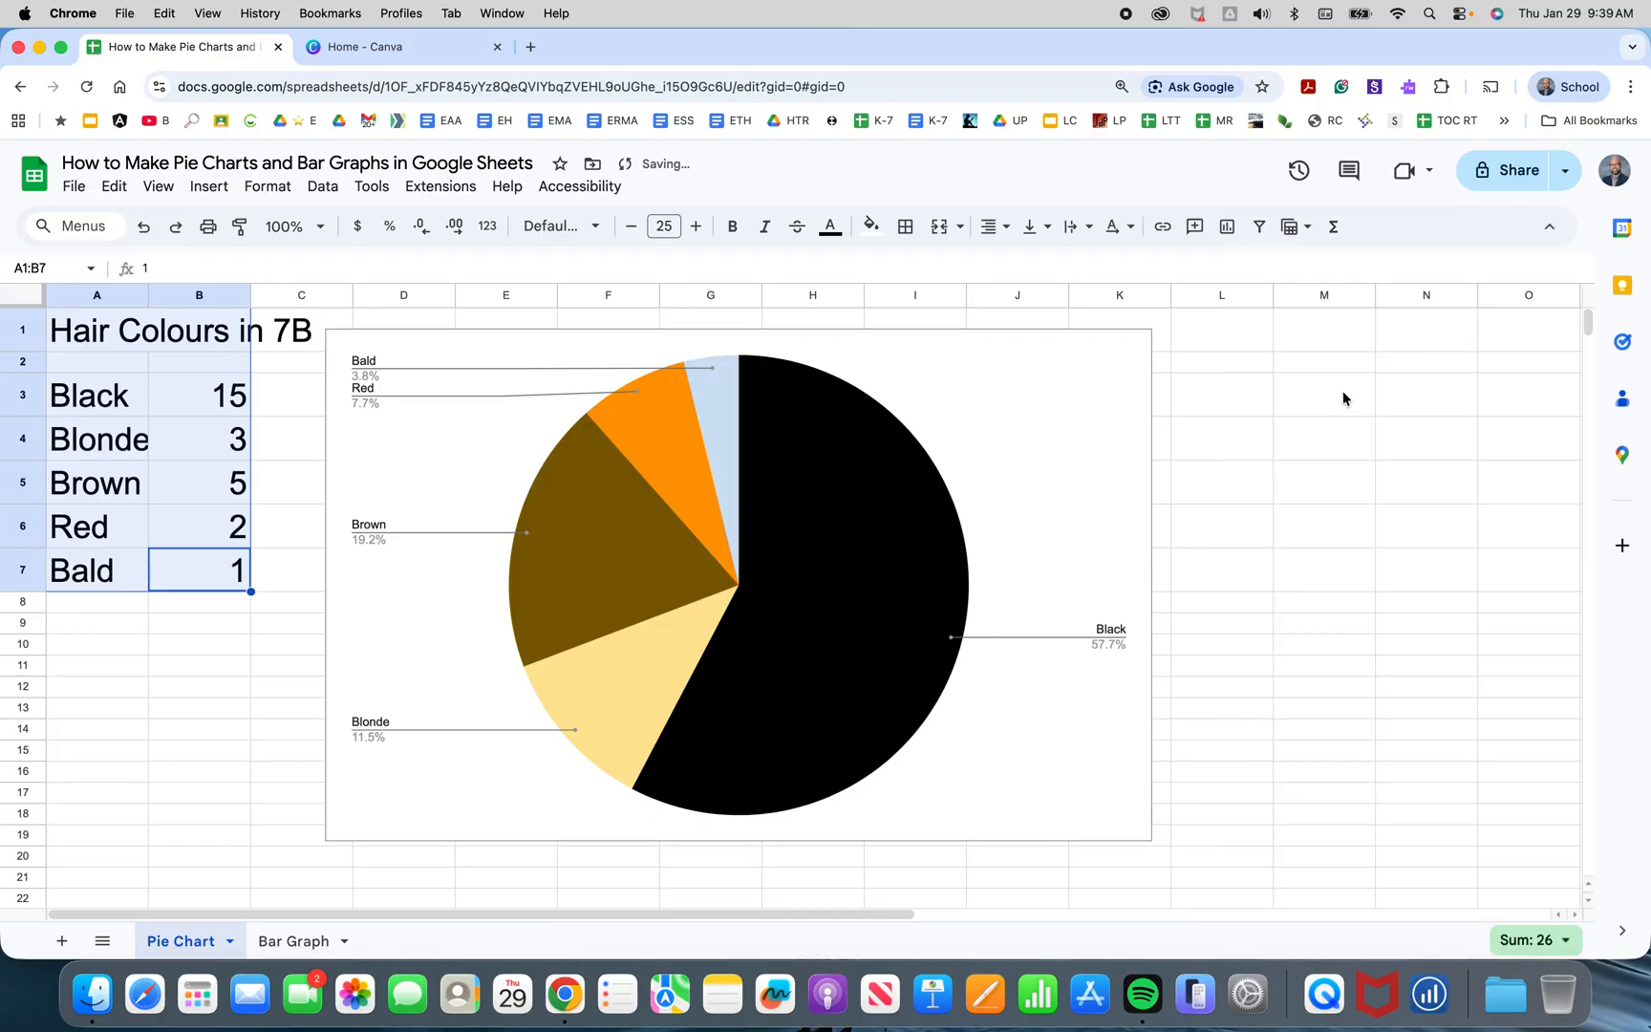
click(1024, 455)
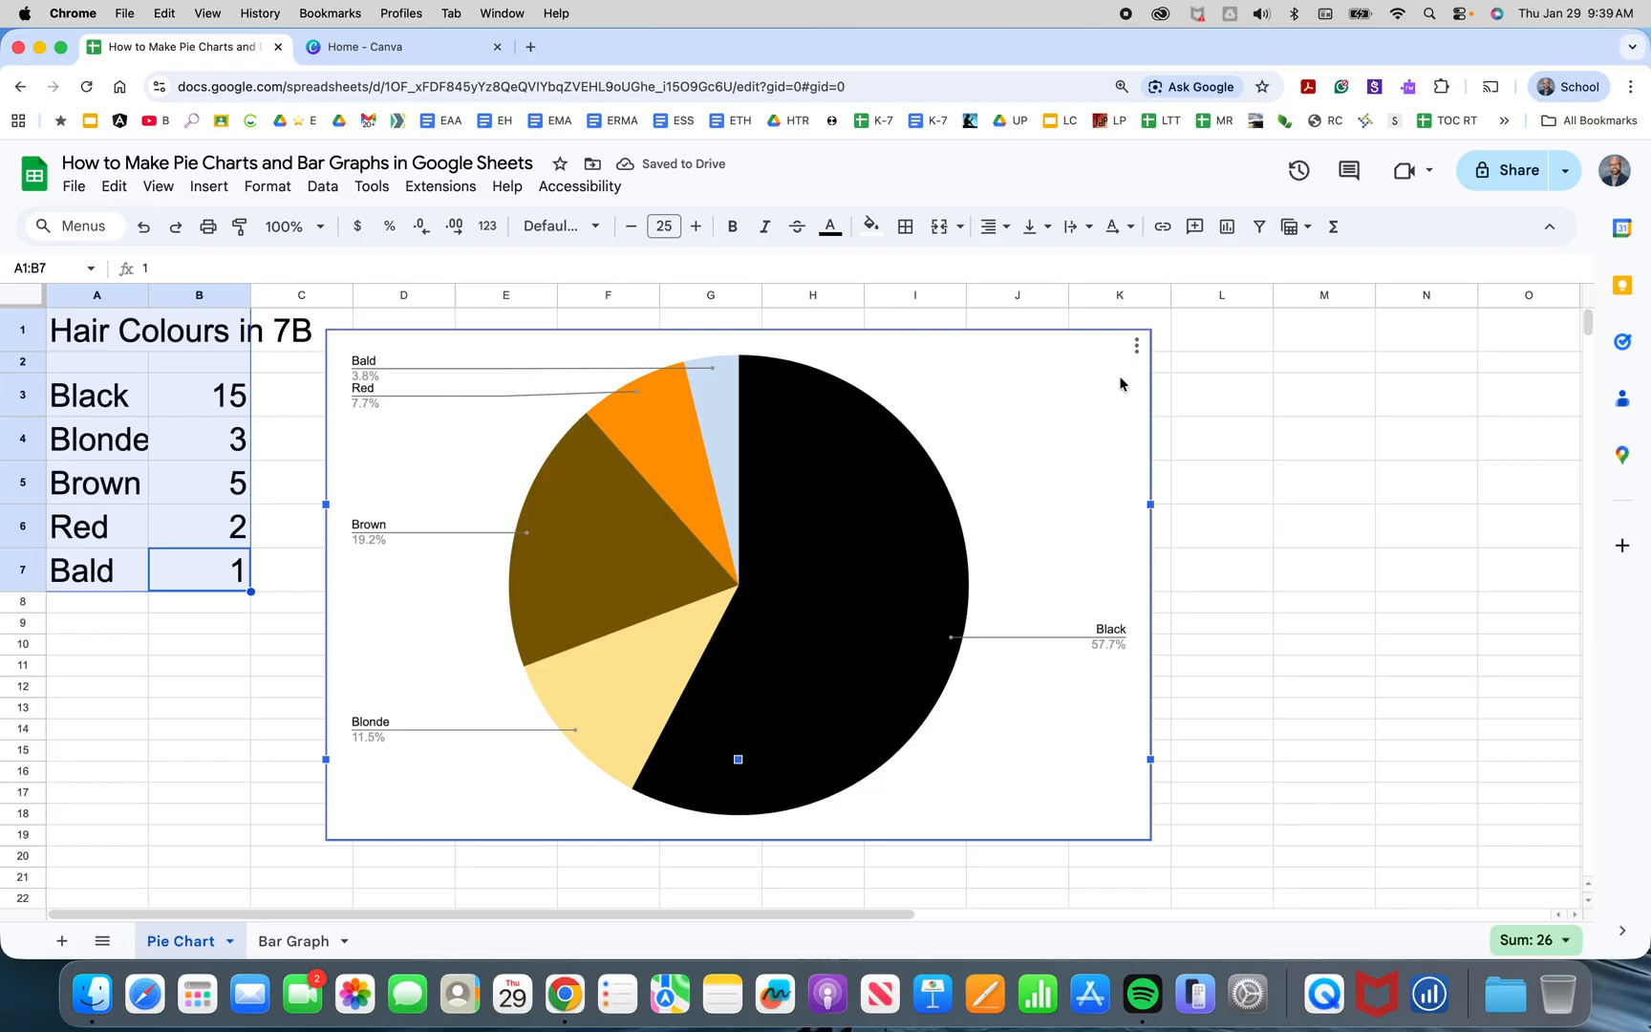
Open the chart editor and give the pie chart the title 'Hair Colours in 7B'.
click(1135, 346)
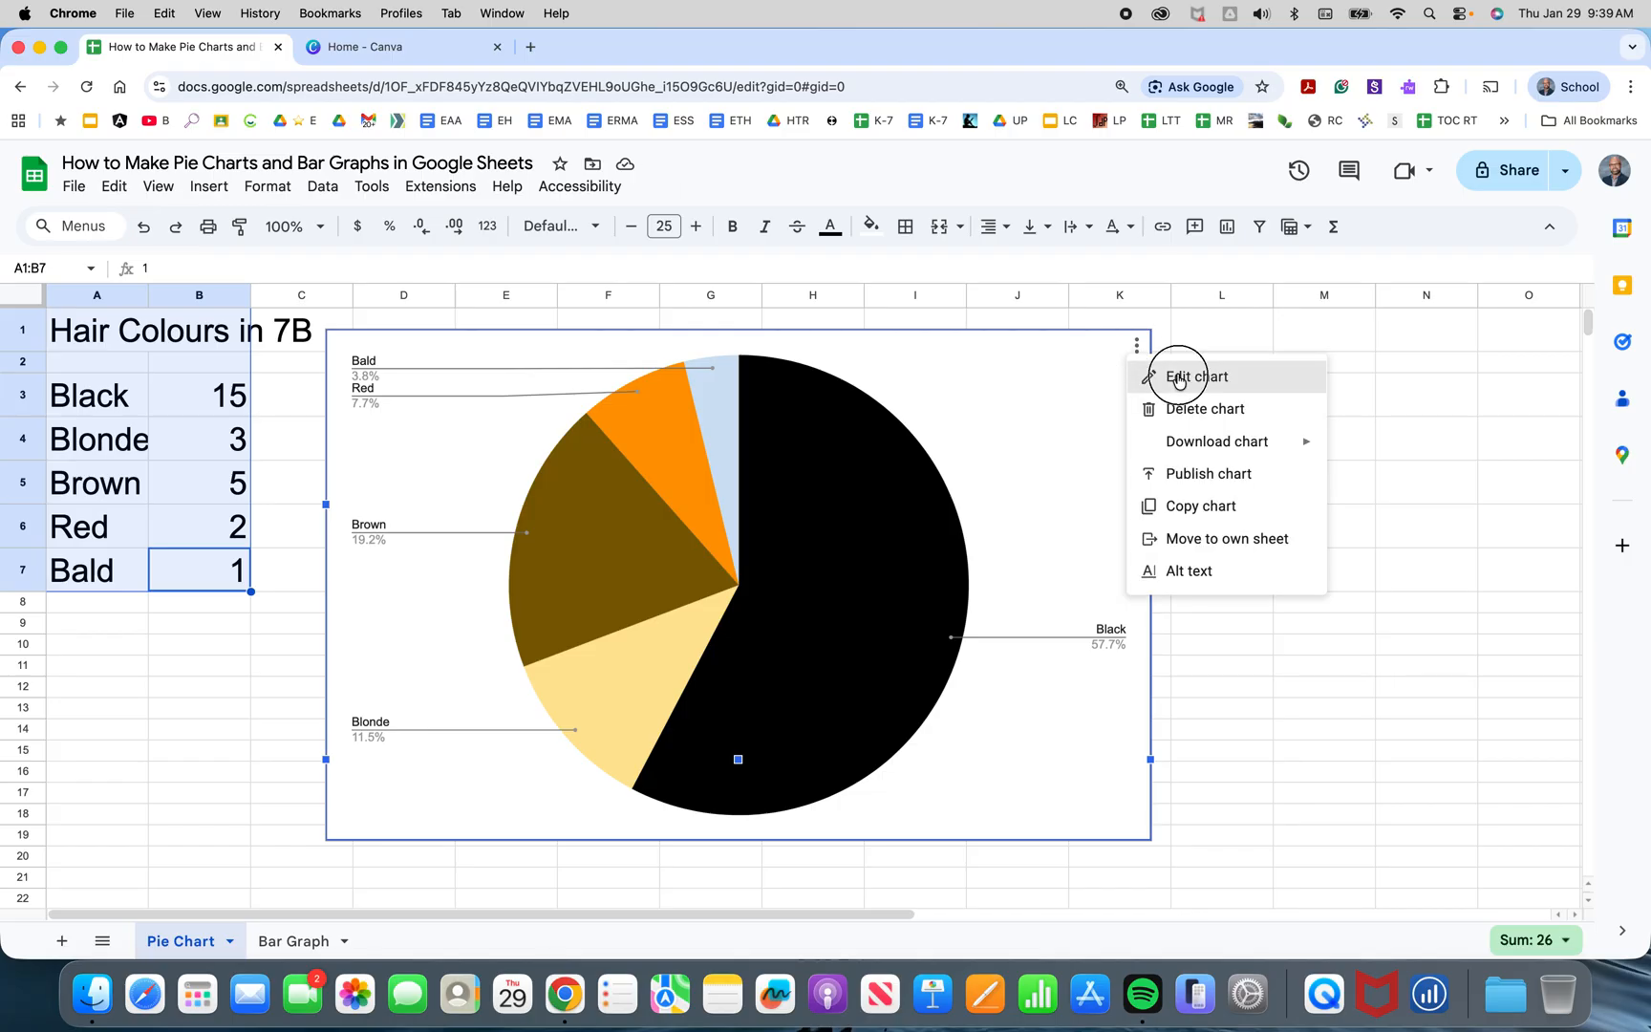
click(1175, 374)
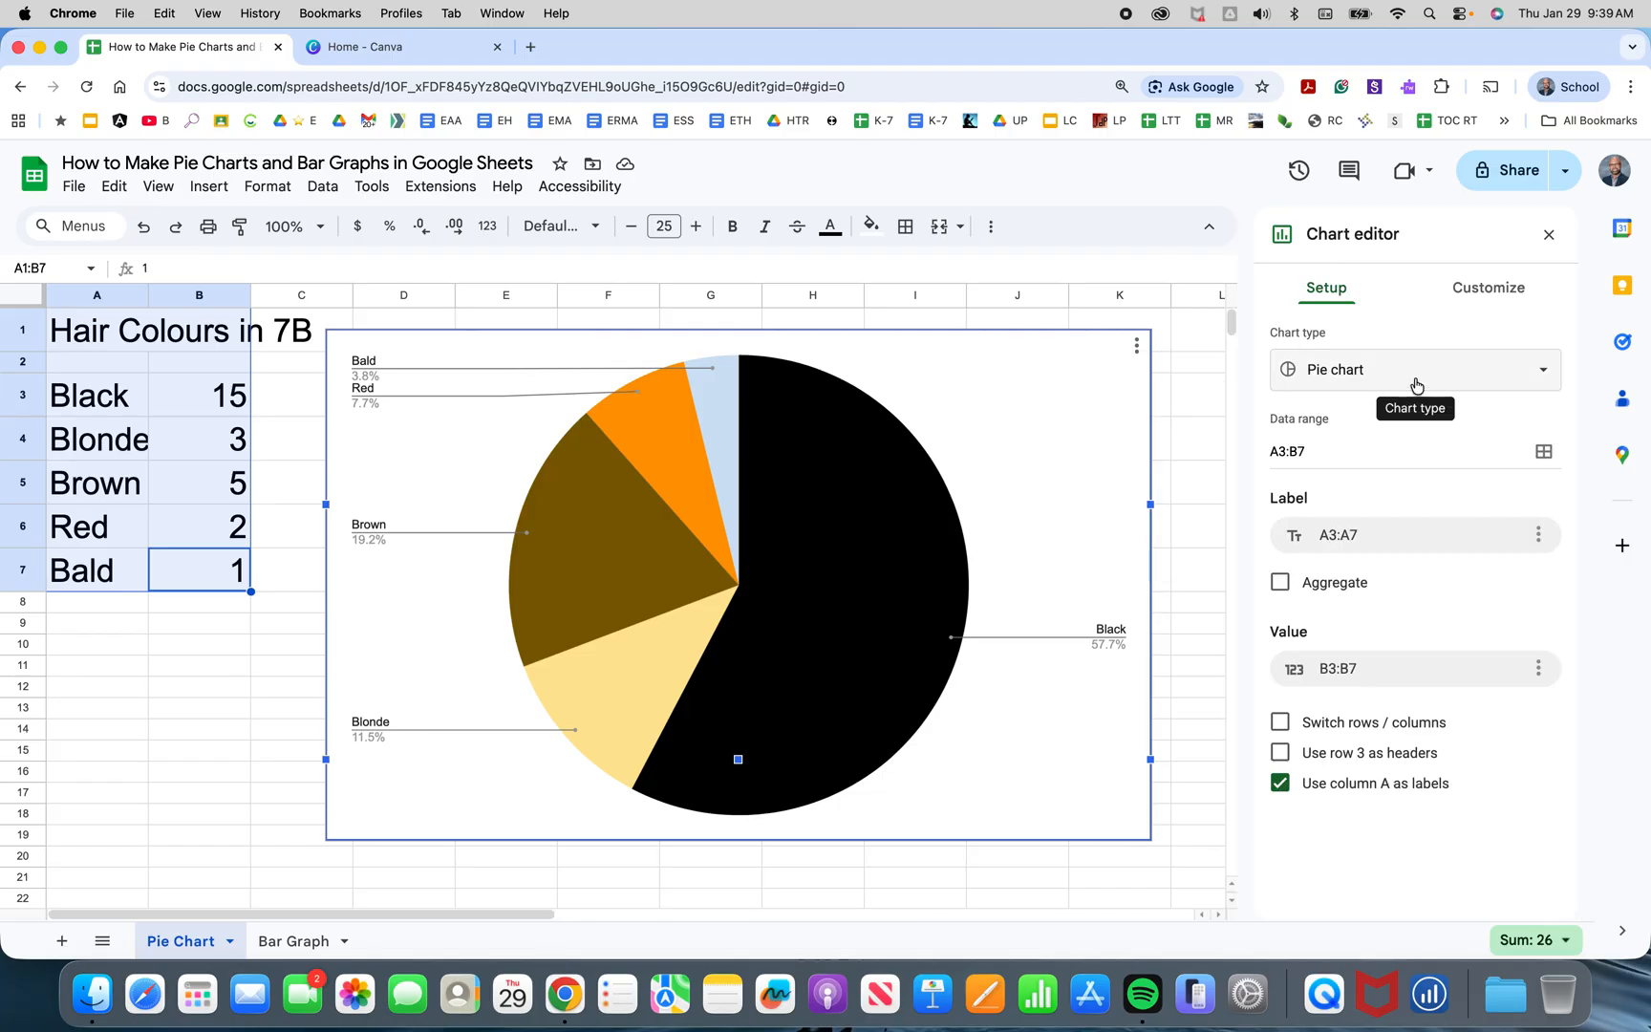
click(1483, 287)
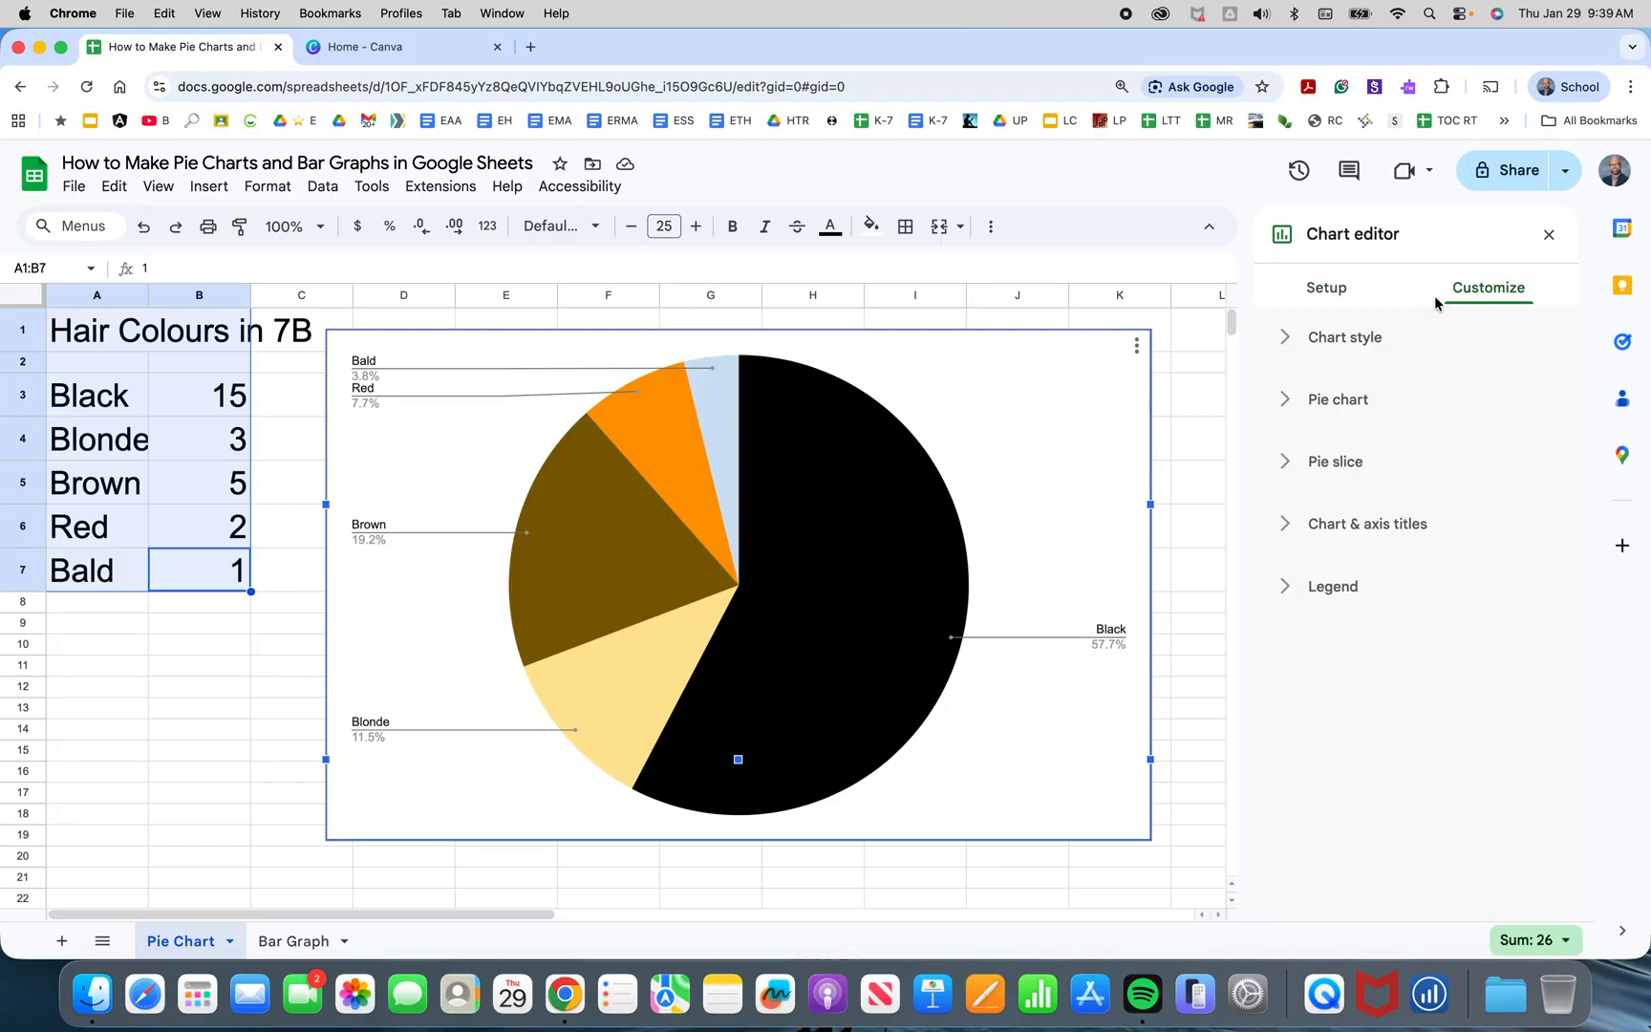
click(1283, 529)
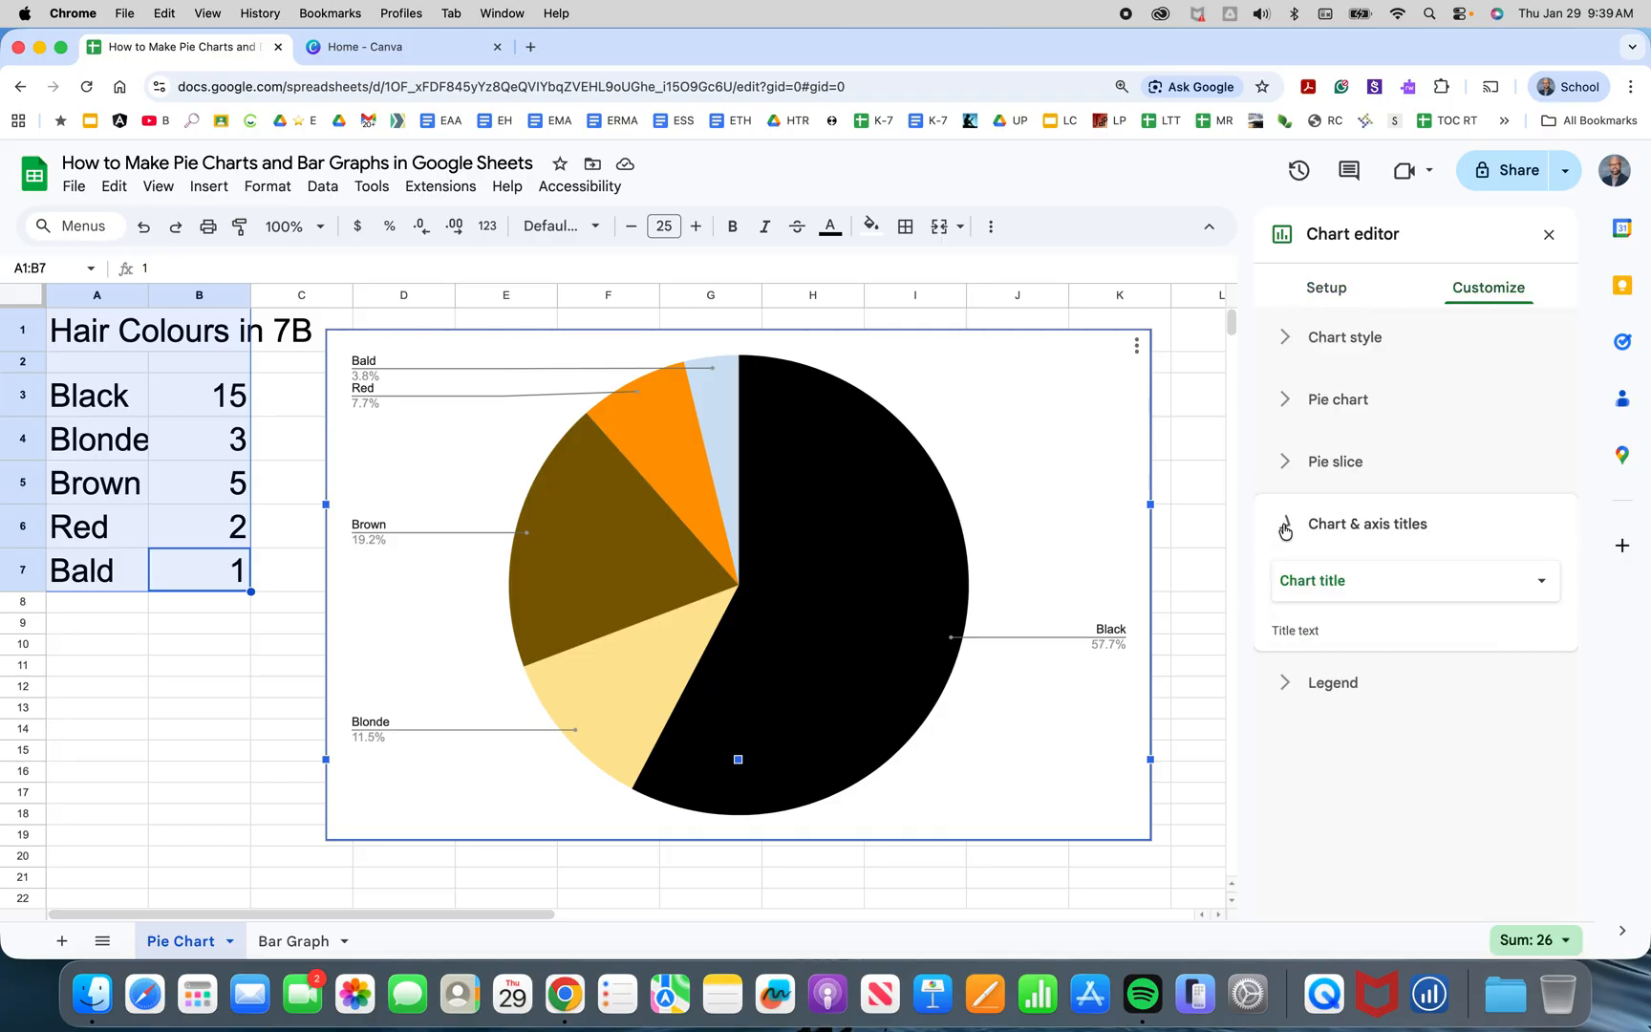
click(1321, 677)
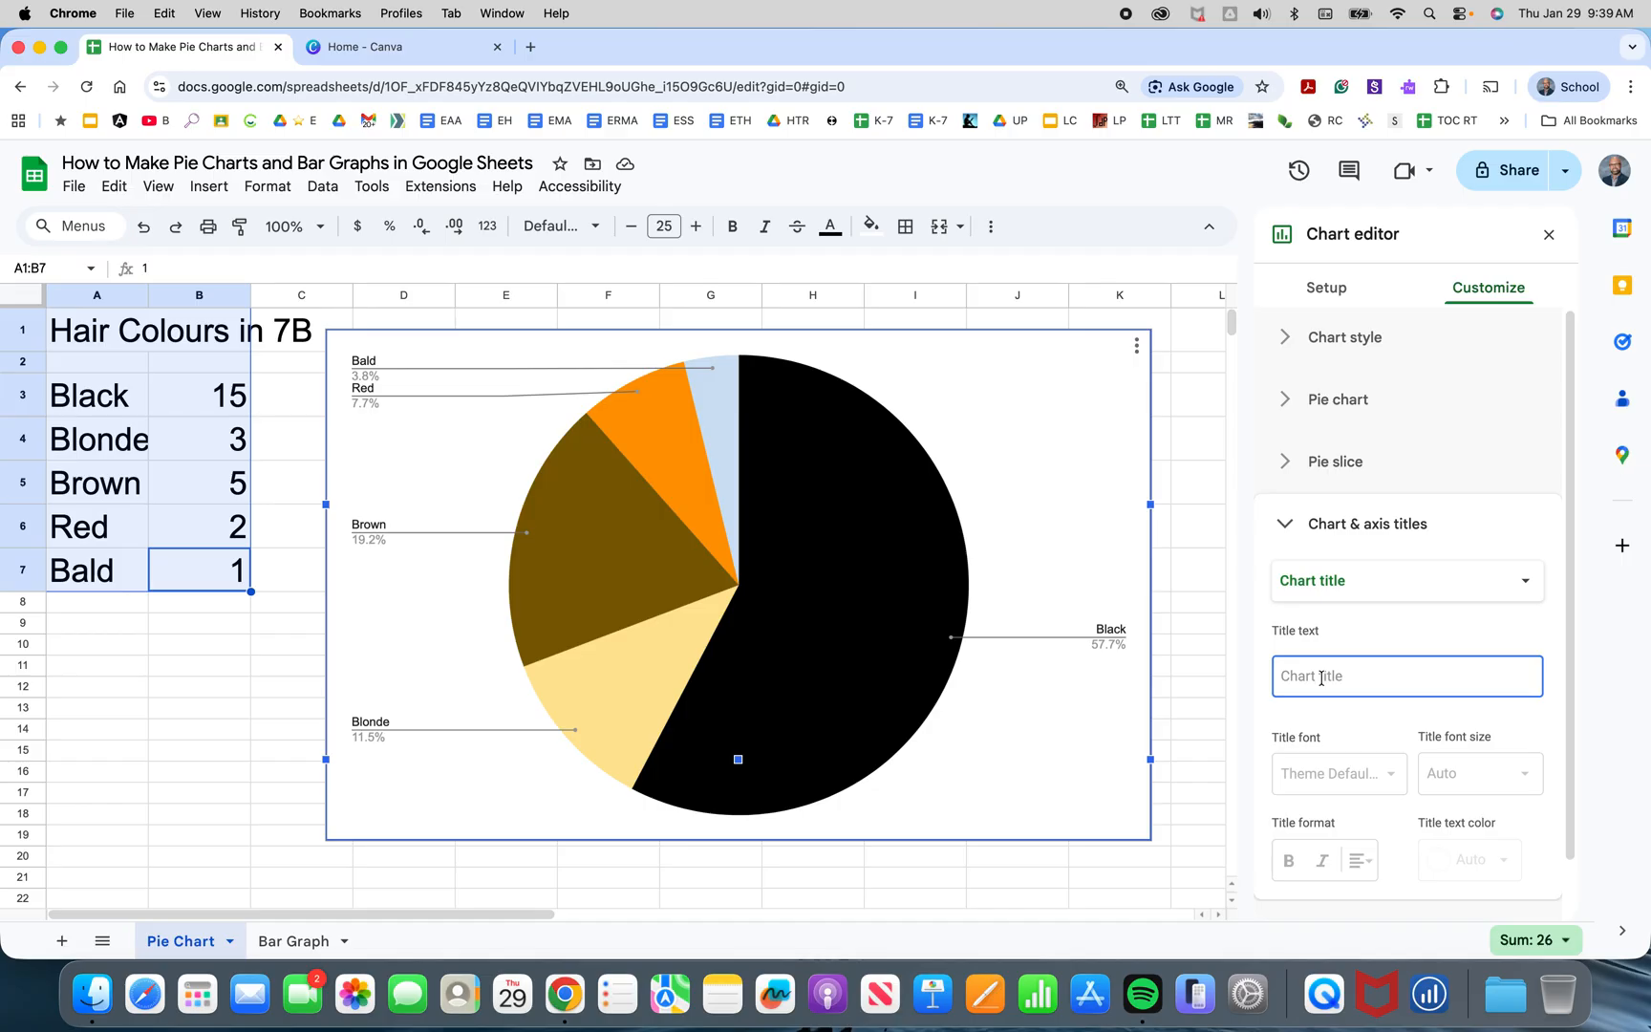
text(Hair Colour)
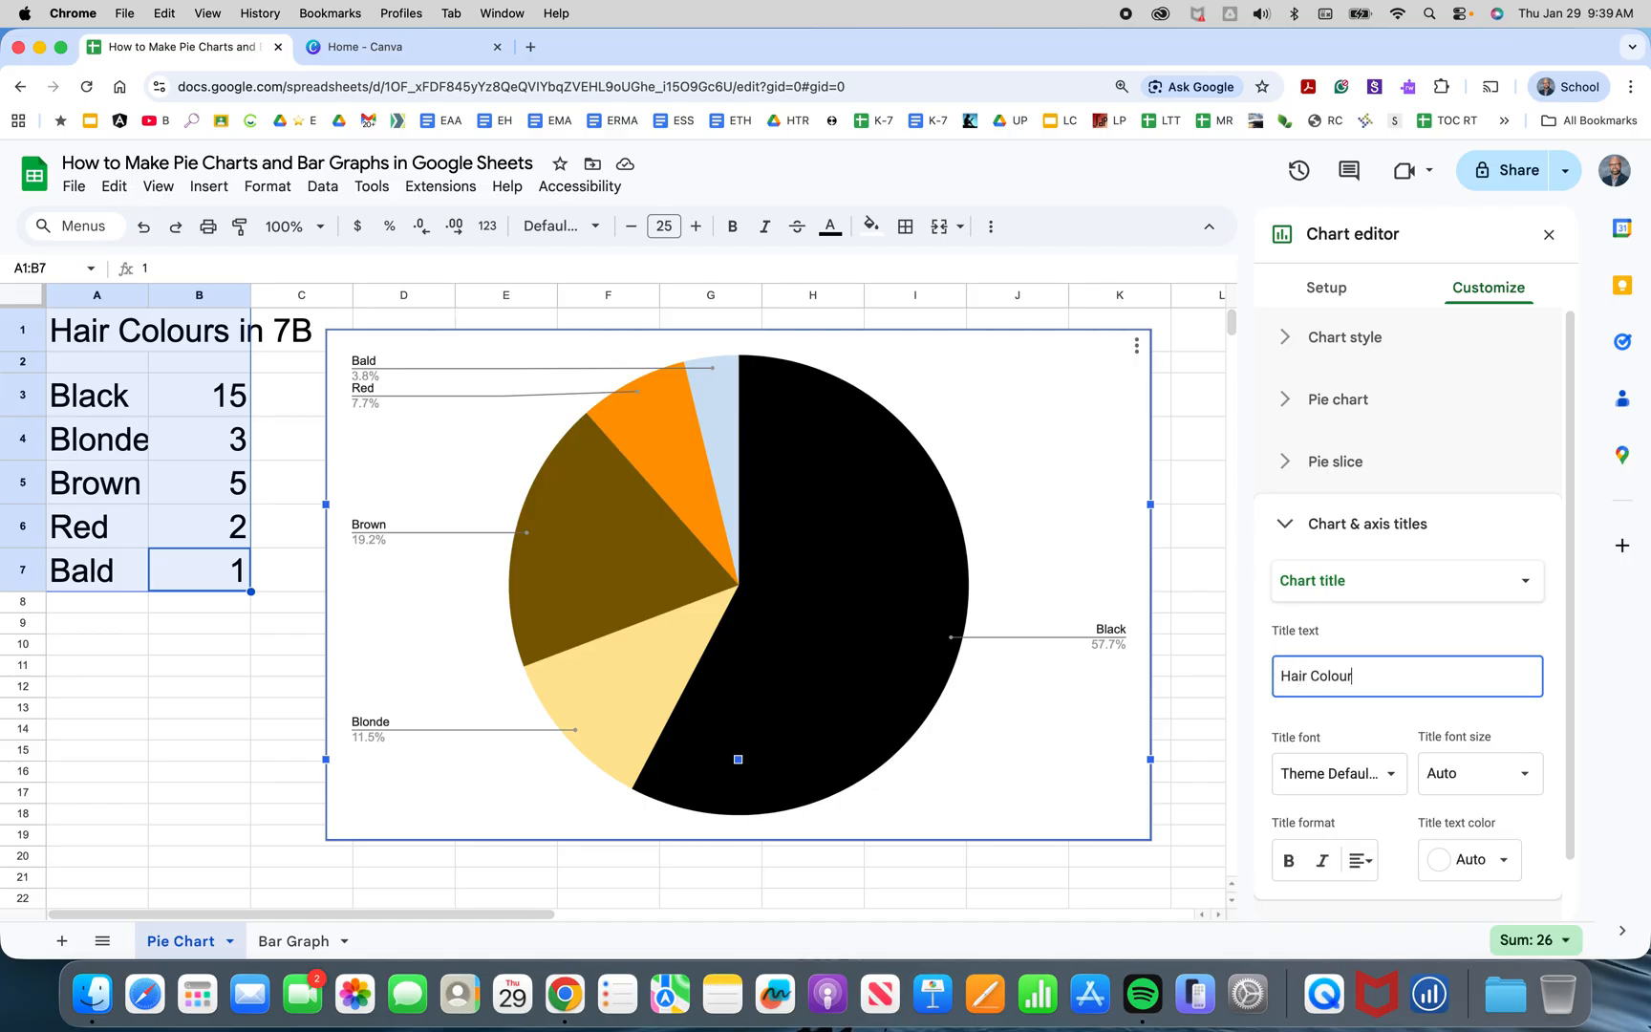
text(s in 7B)
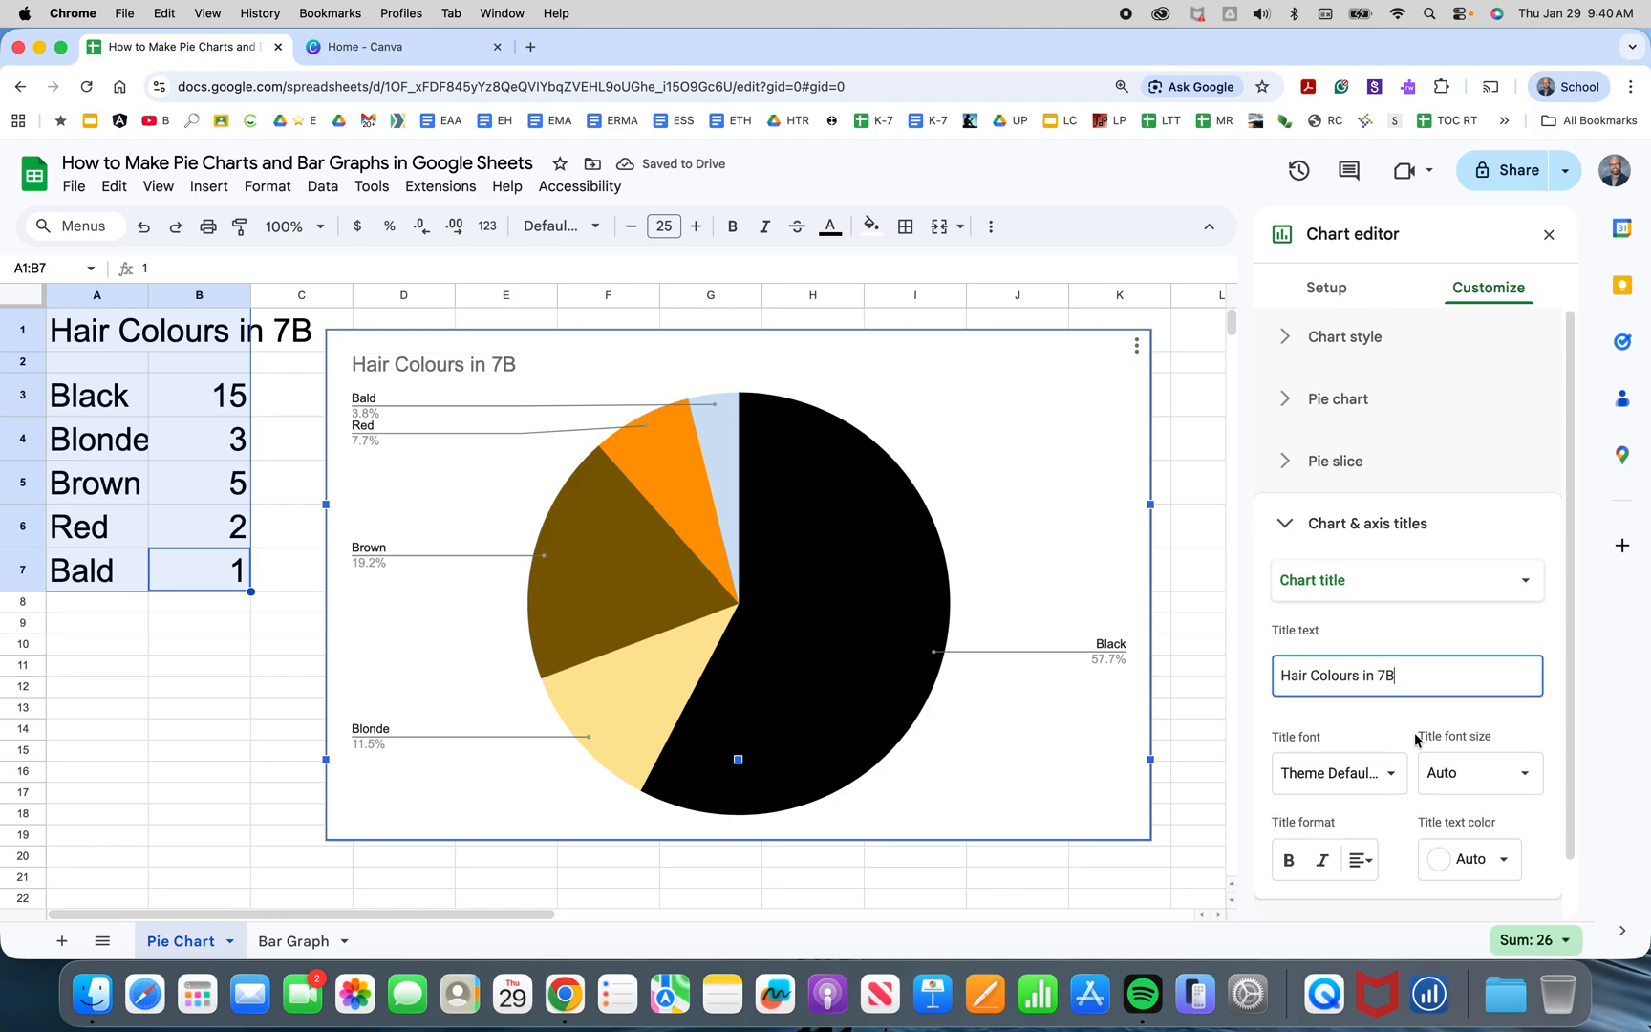
Set the chart title's font size to 24 and its text colour to black.
scroll(1414, 755, down, 1)
click(1542, 756)
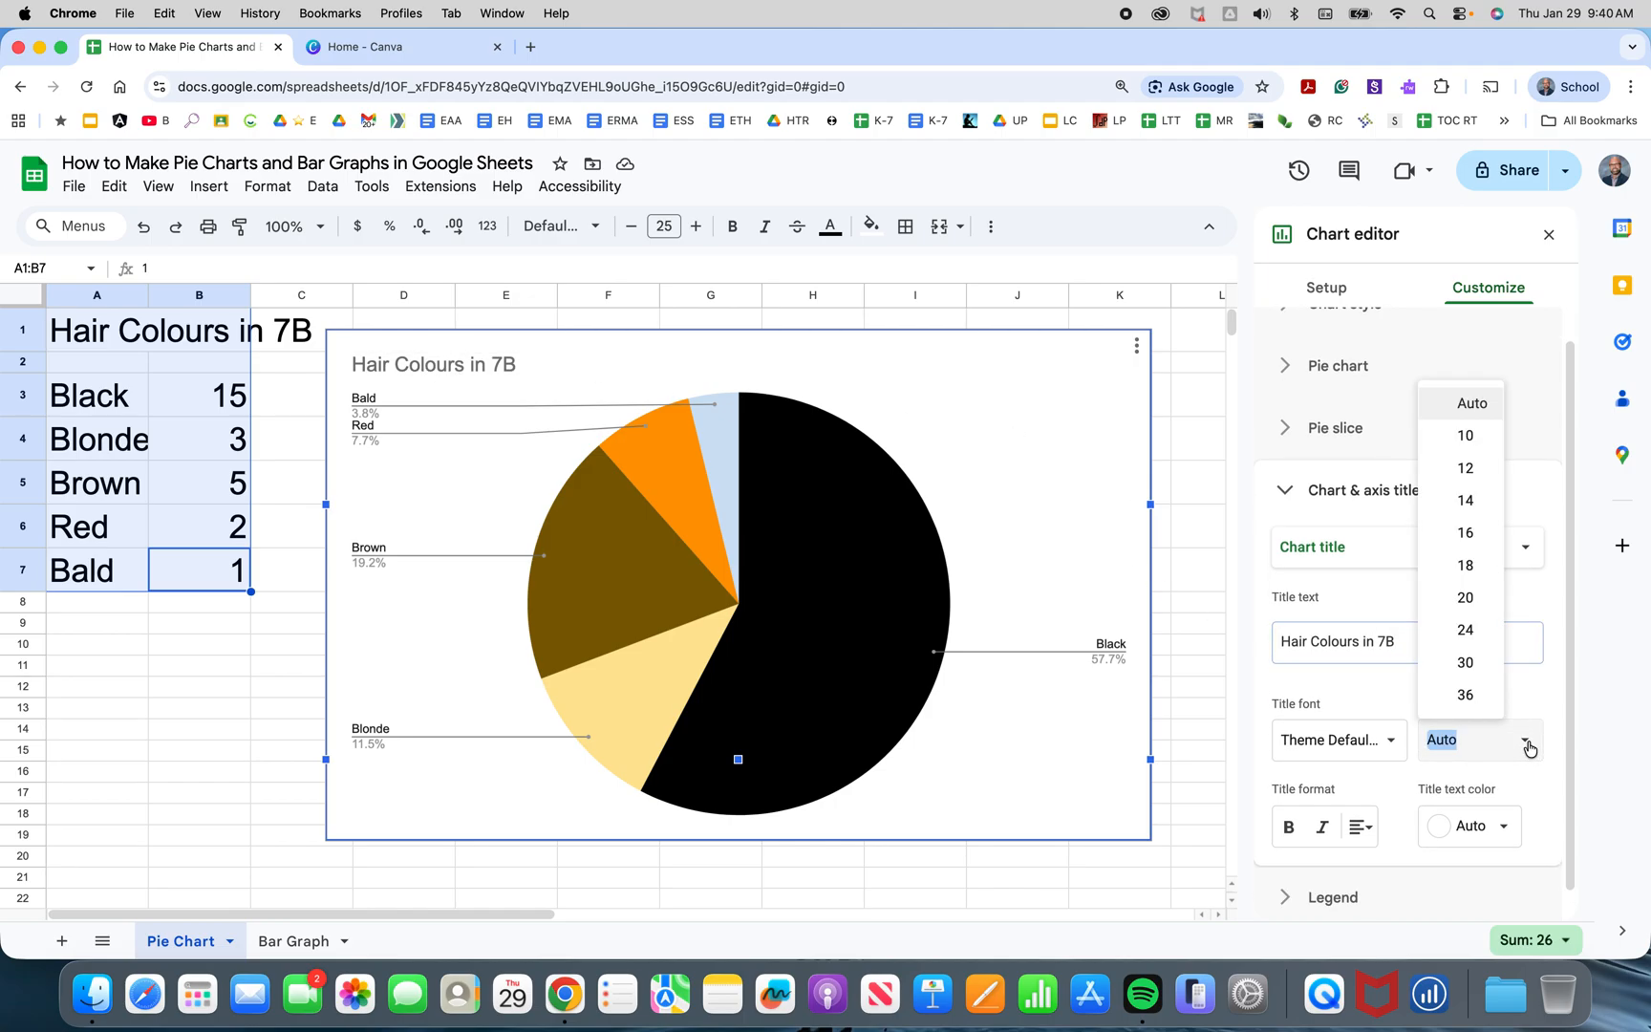
click(1482, 631)
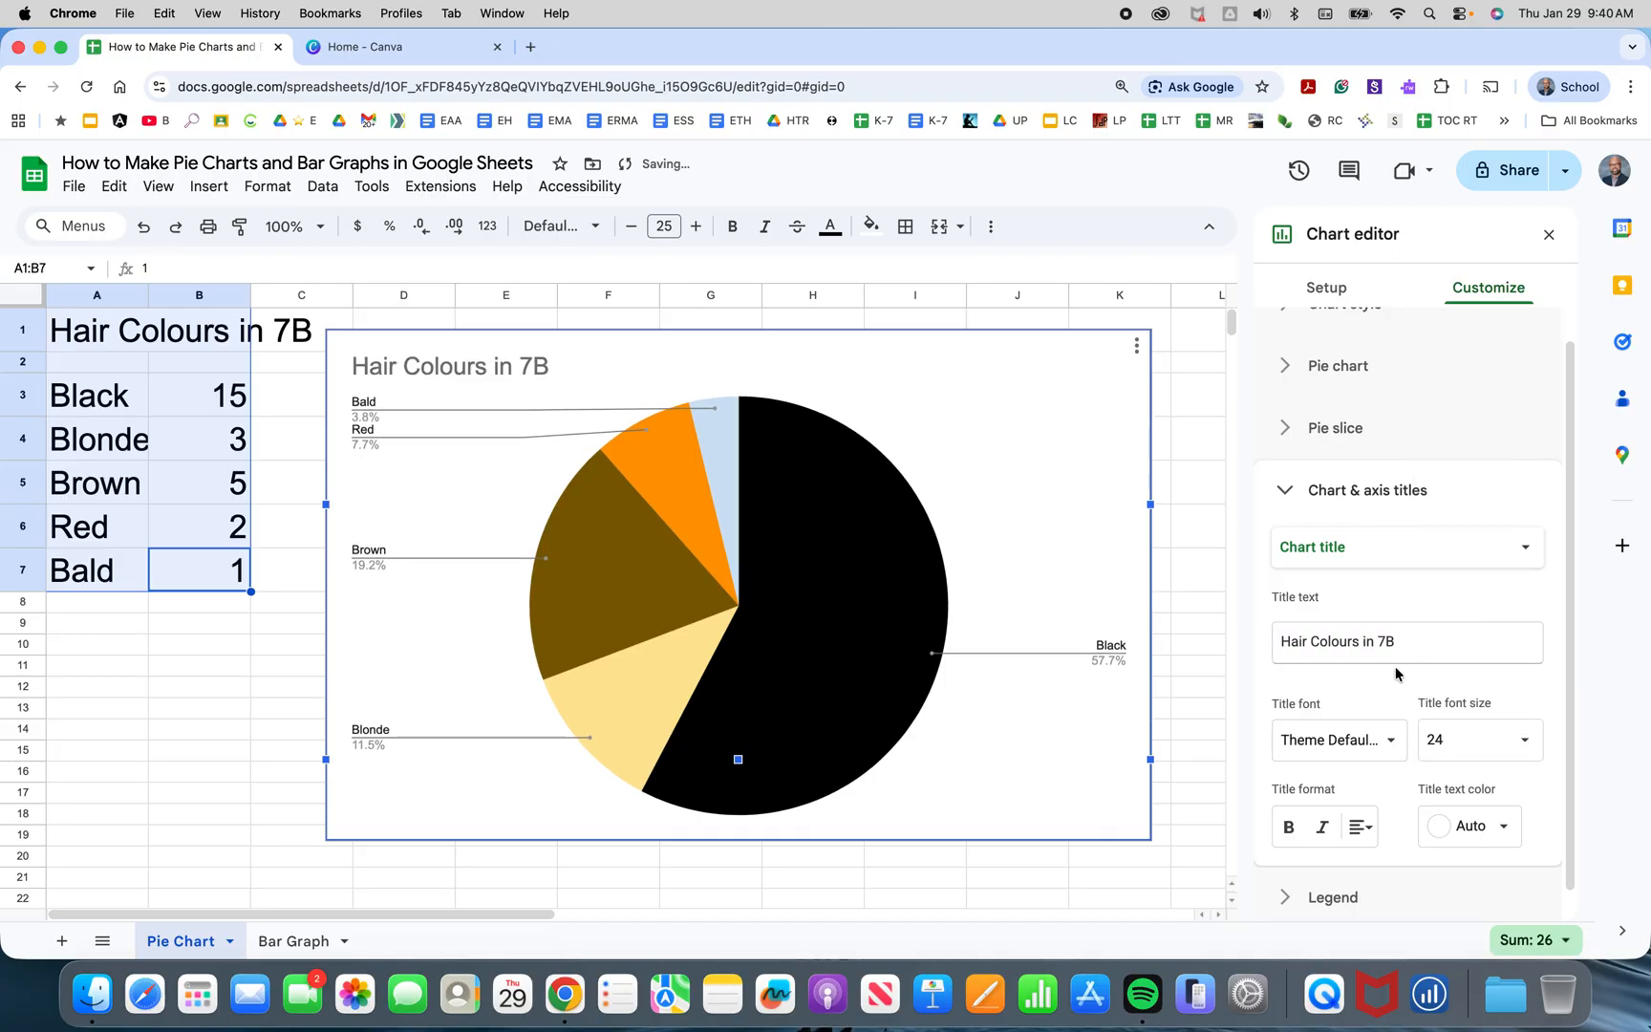
click(1507, 827)
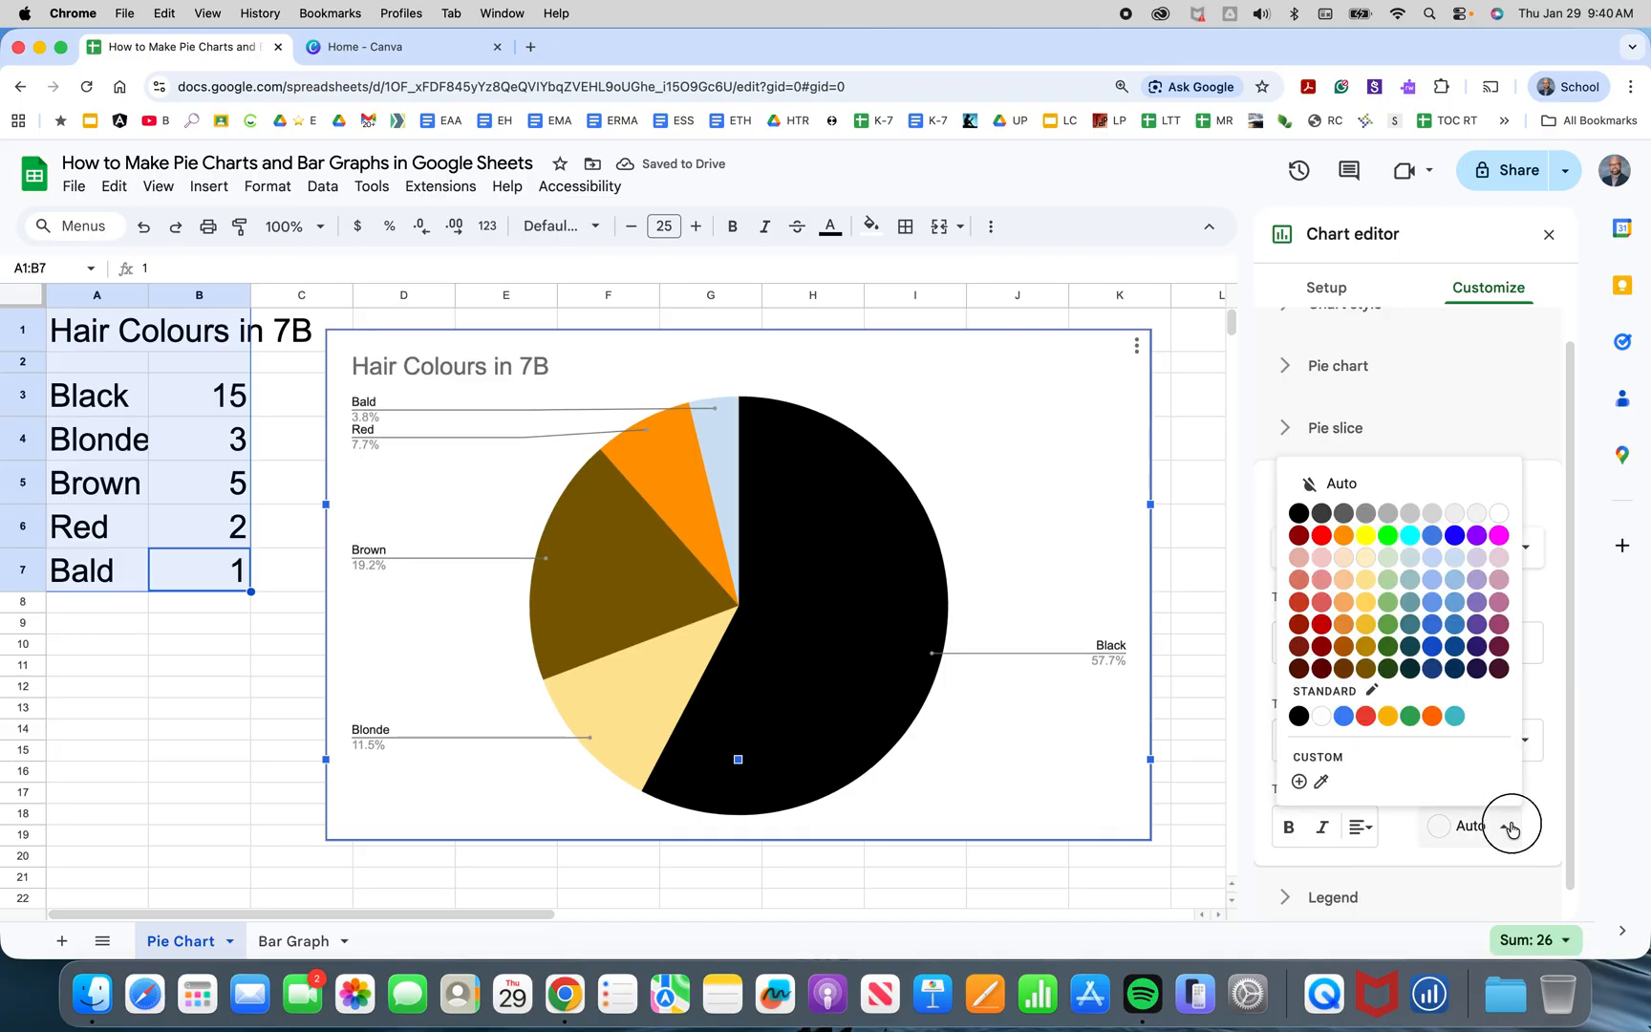
click(1298, 513)
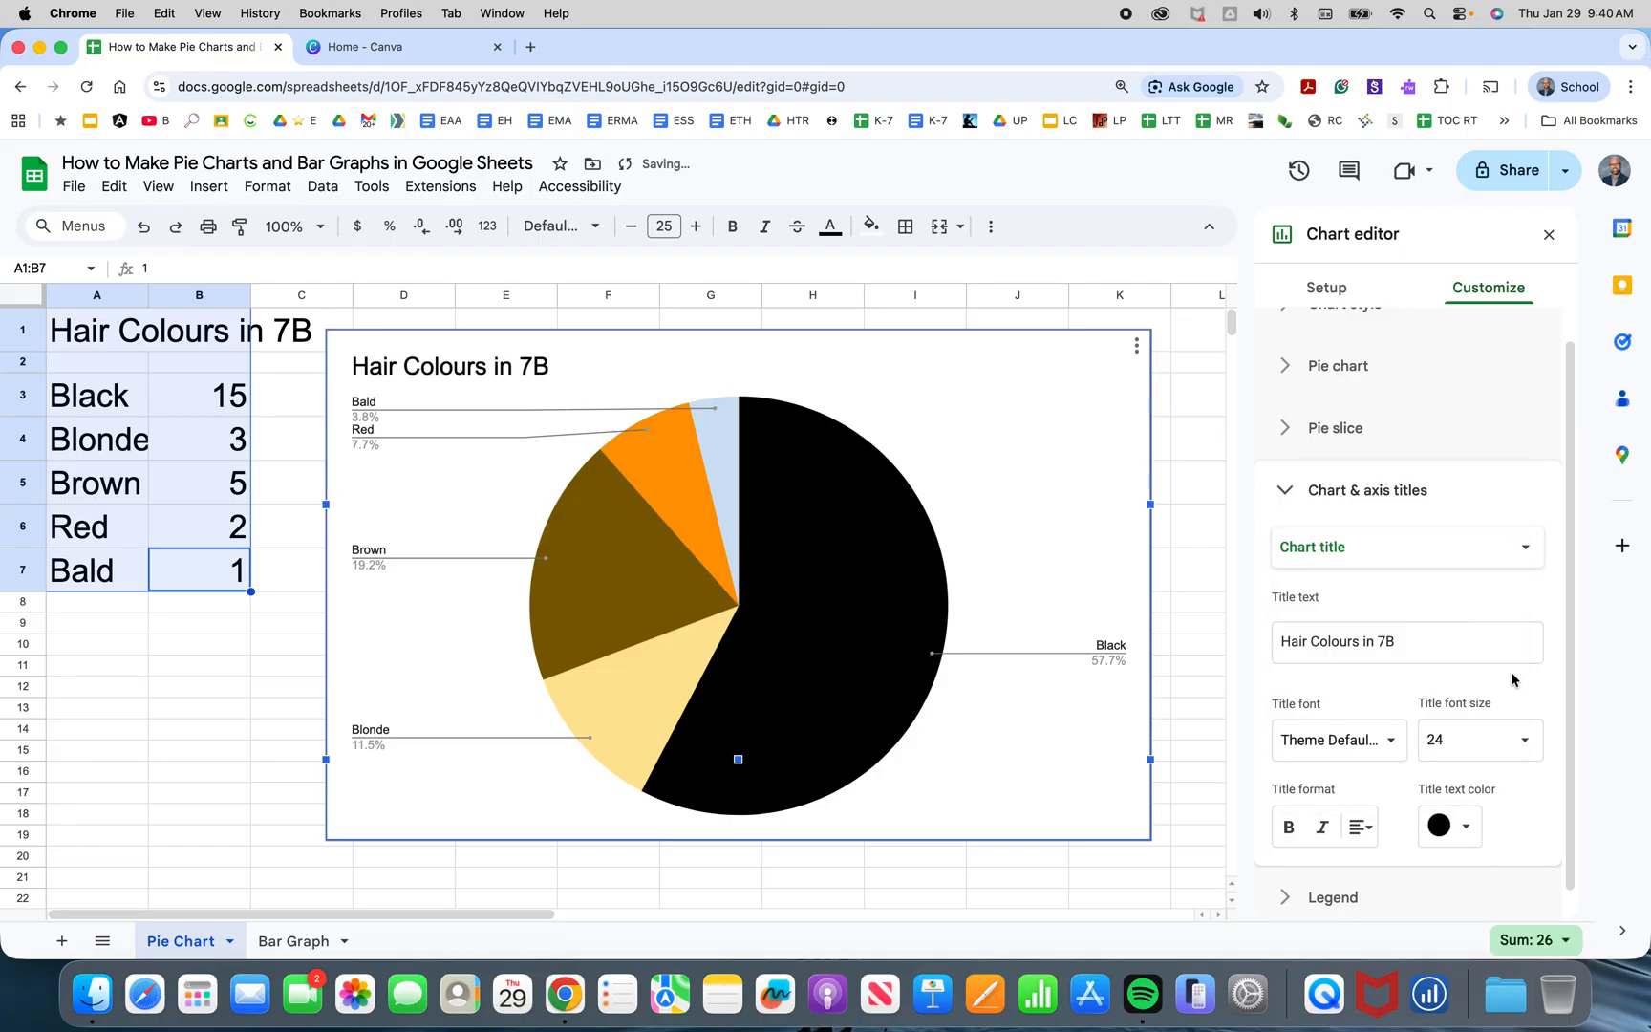
Change the chart title font to Wide and close the chart editor.
click(1380, 744)
click(1373, 871)
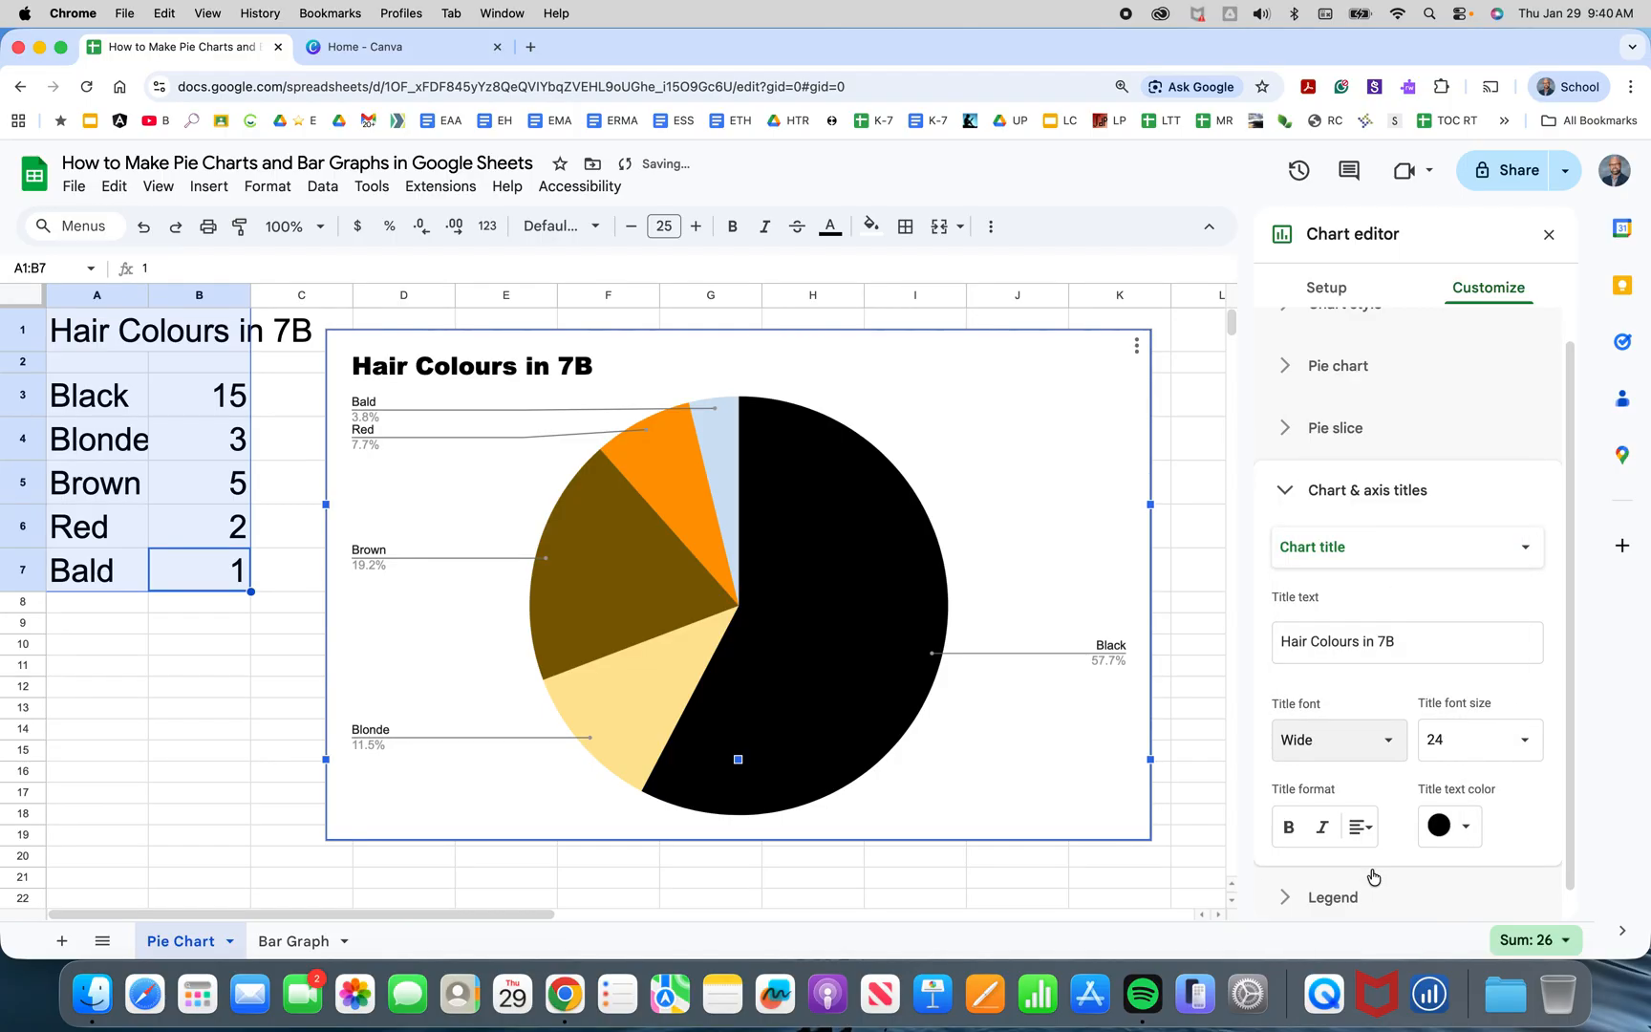
click(1185, 609)
click(1011, 400)
click(1135, 344)
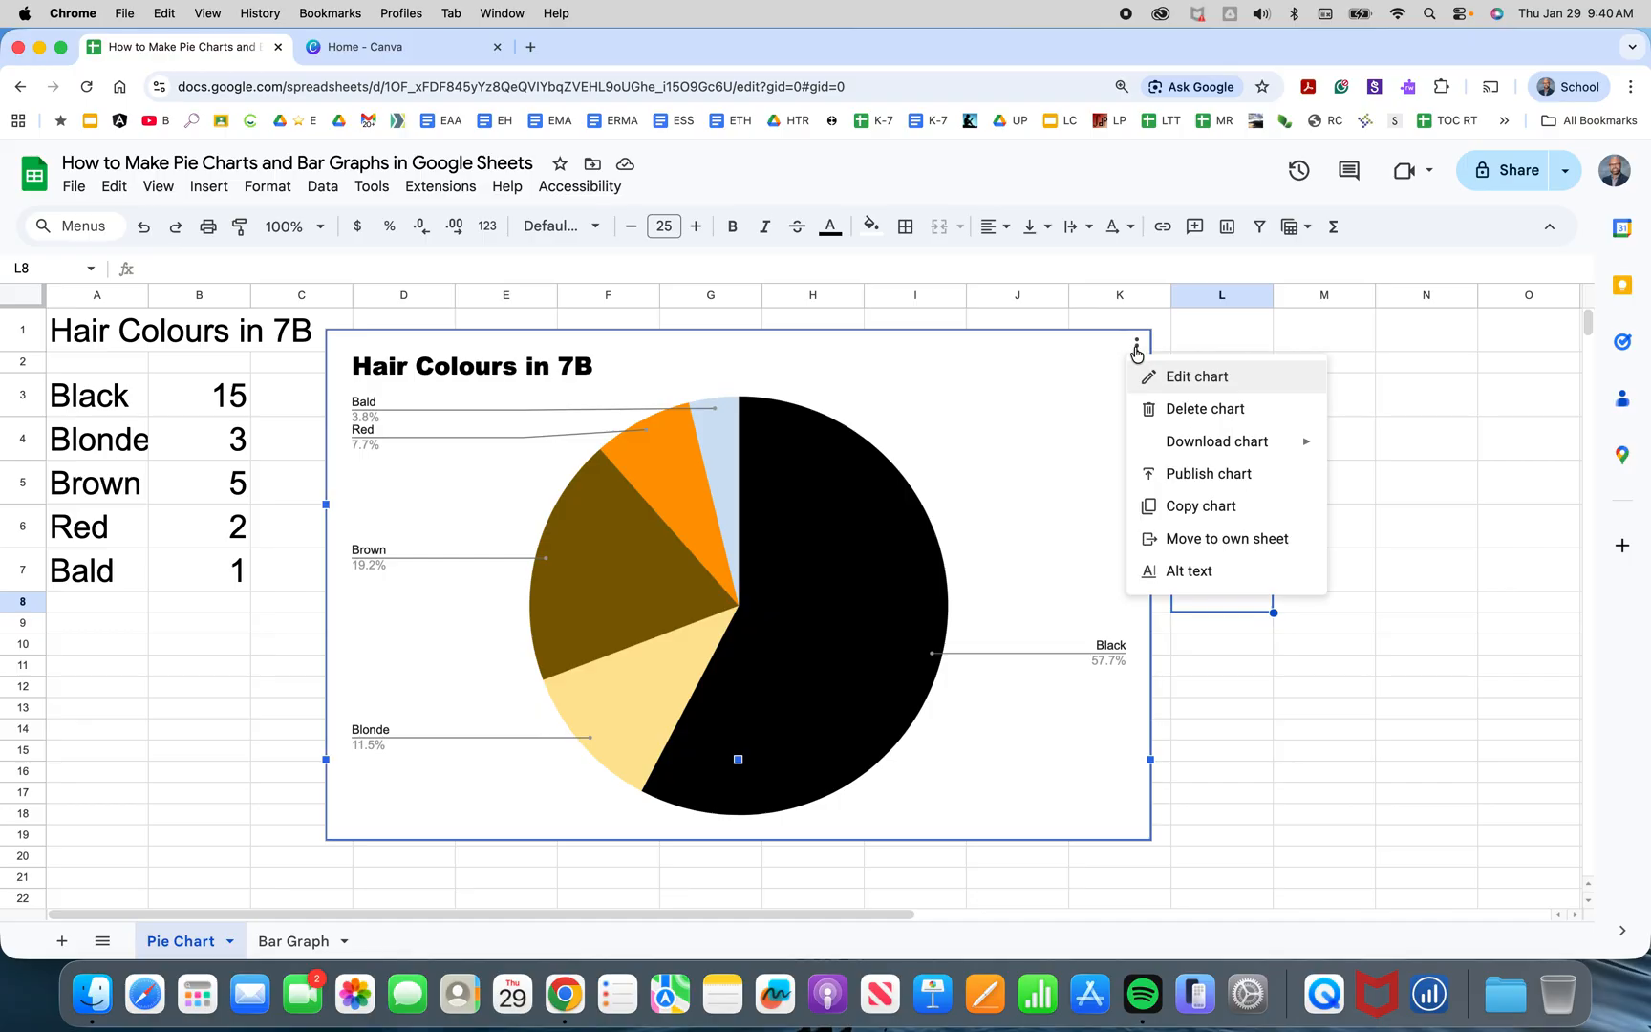
mouse_move(1189, 444)
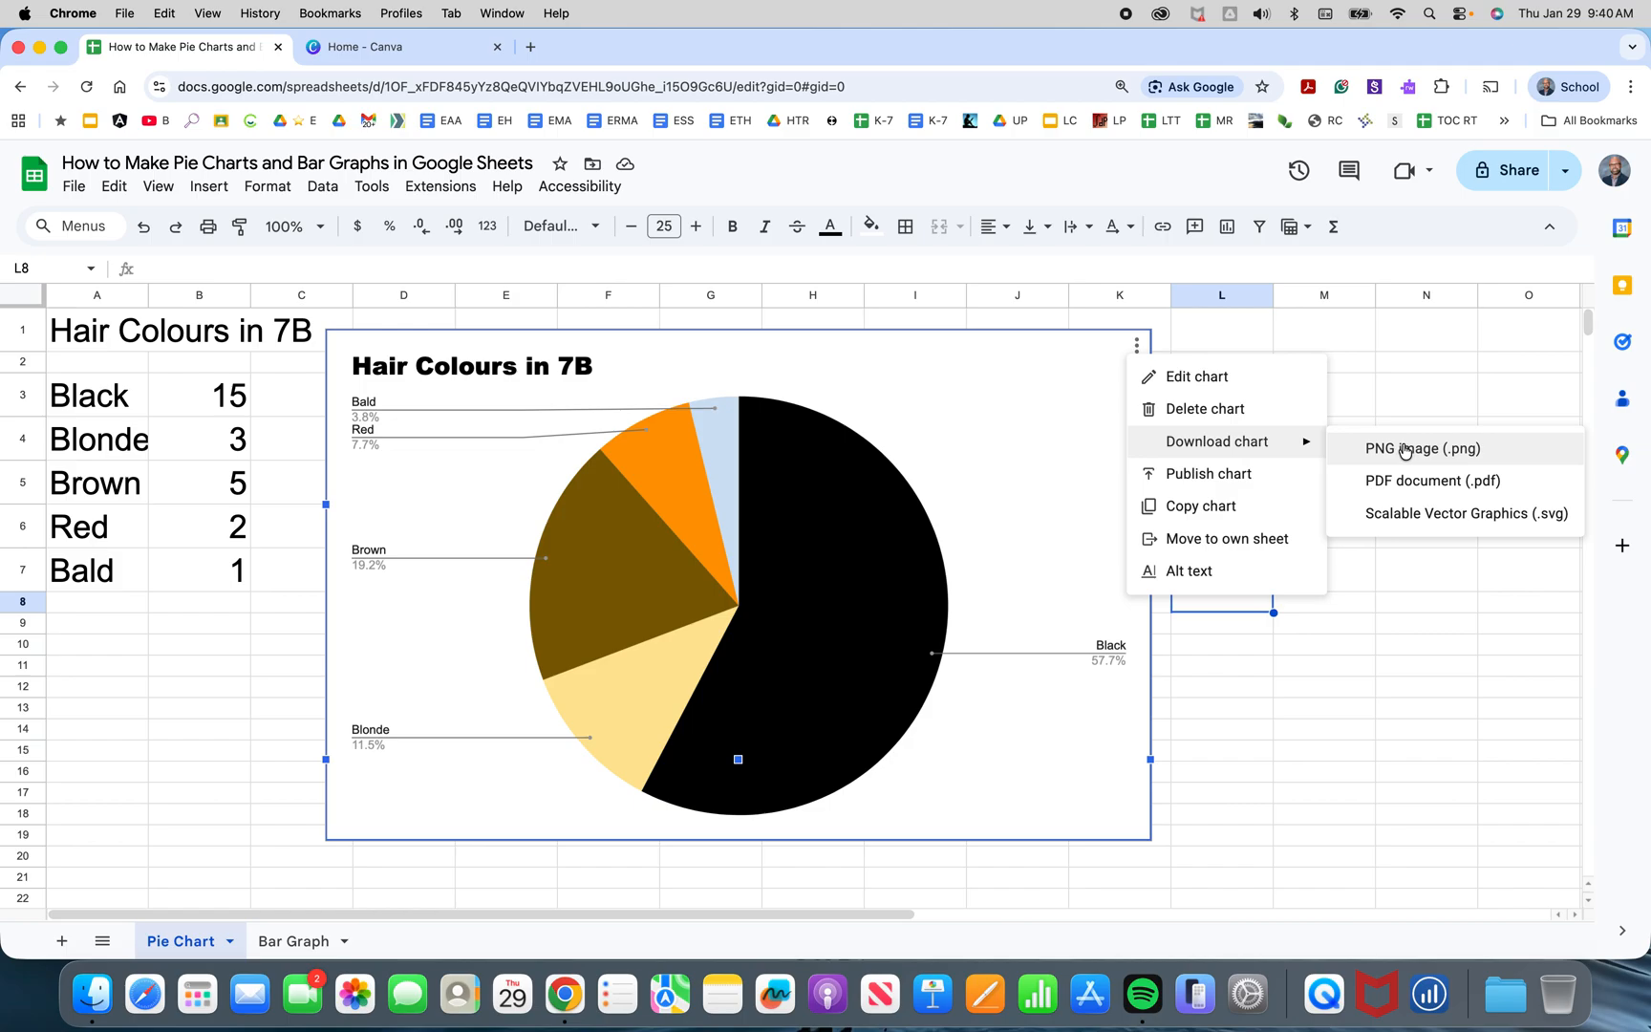
click(1261, 695)
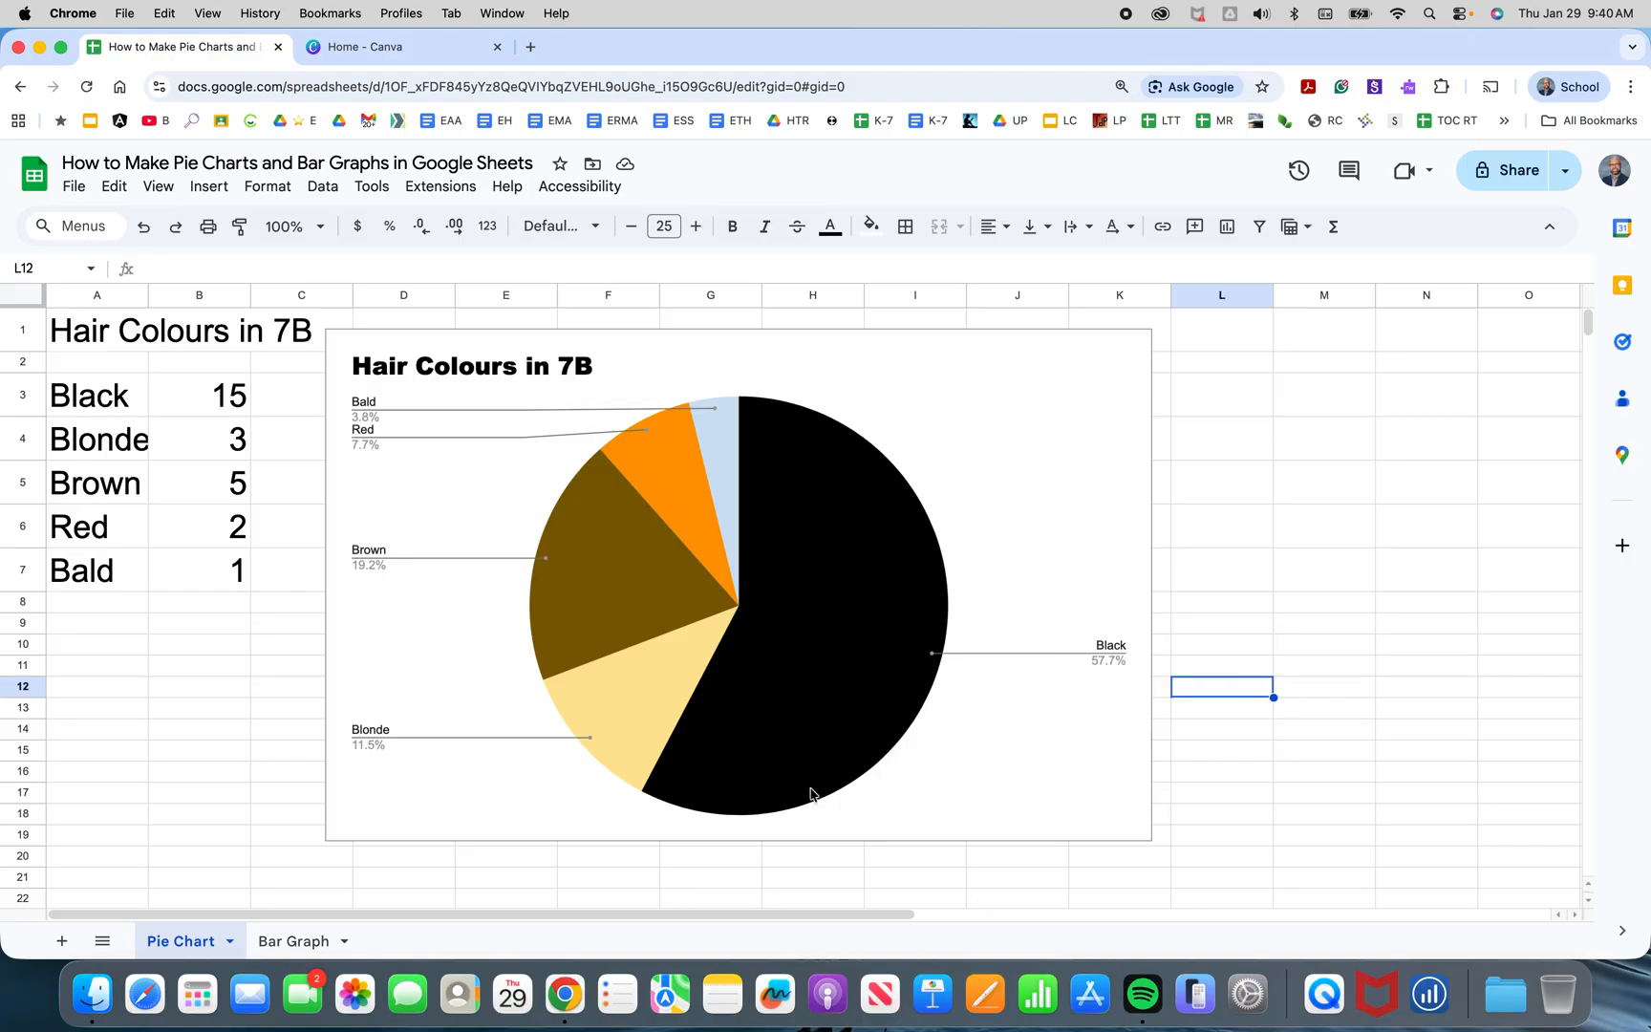
On the Bar Graph sheet, enter the heading 'Drinks of Water Consumed Per Day' in cell A1.
click(295, 942)
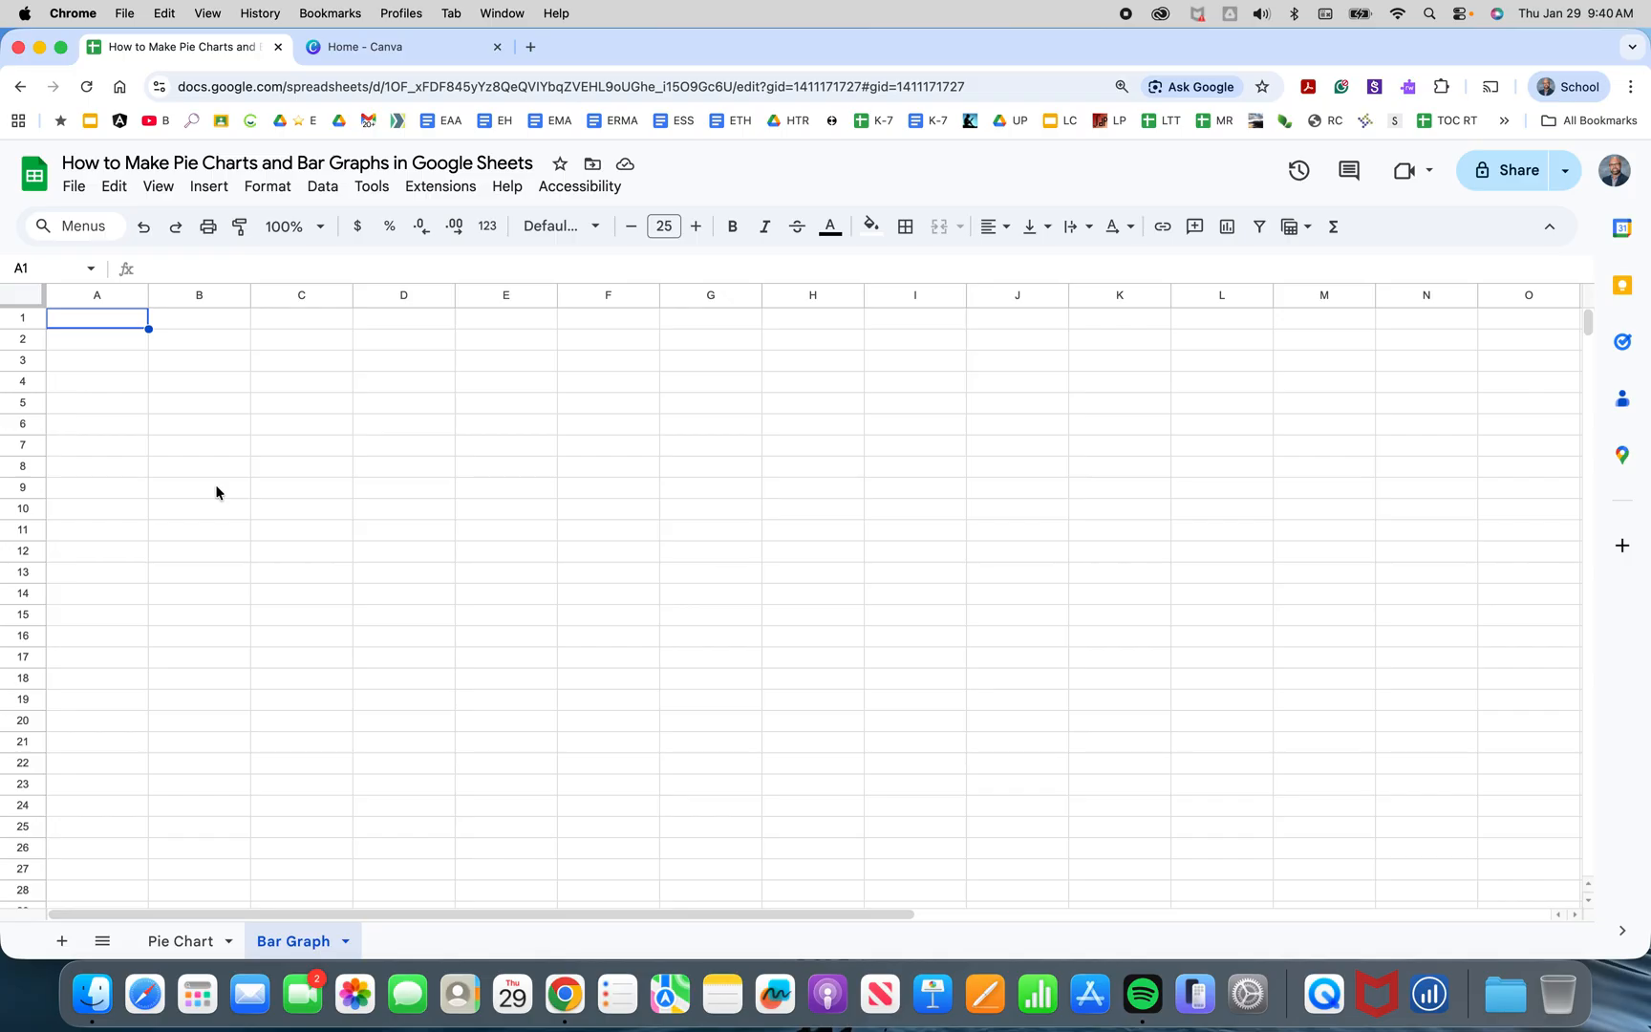
text(Drinks o)
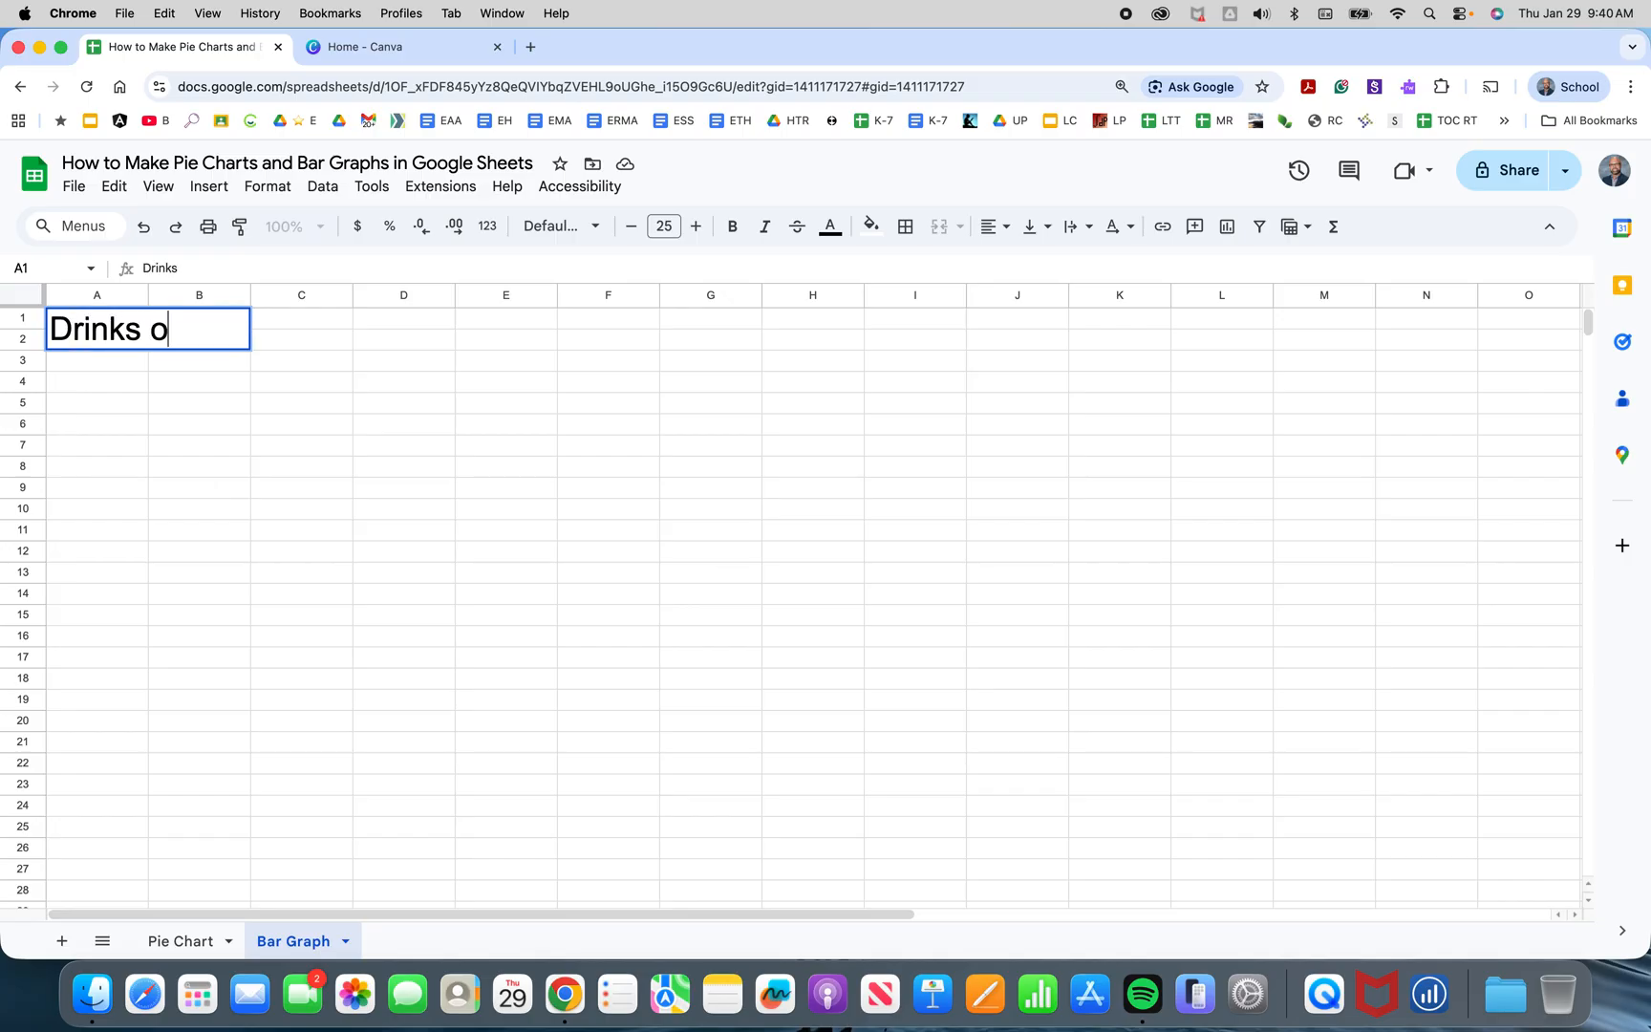
text(f Water Consu)
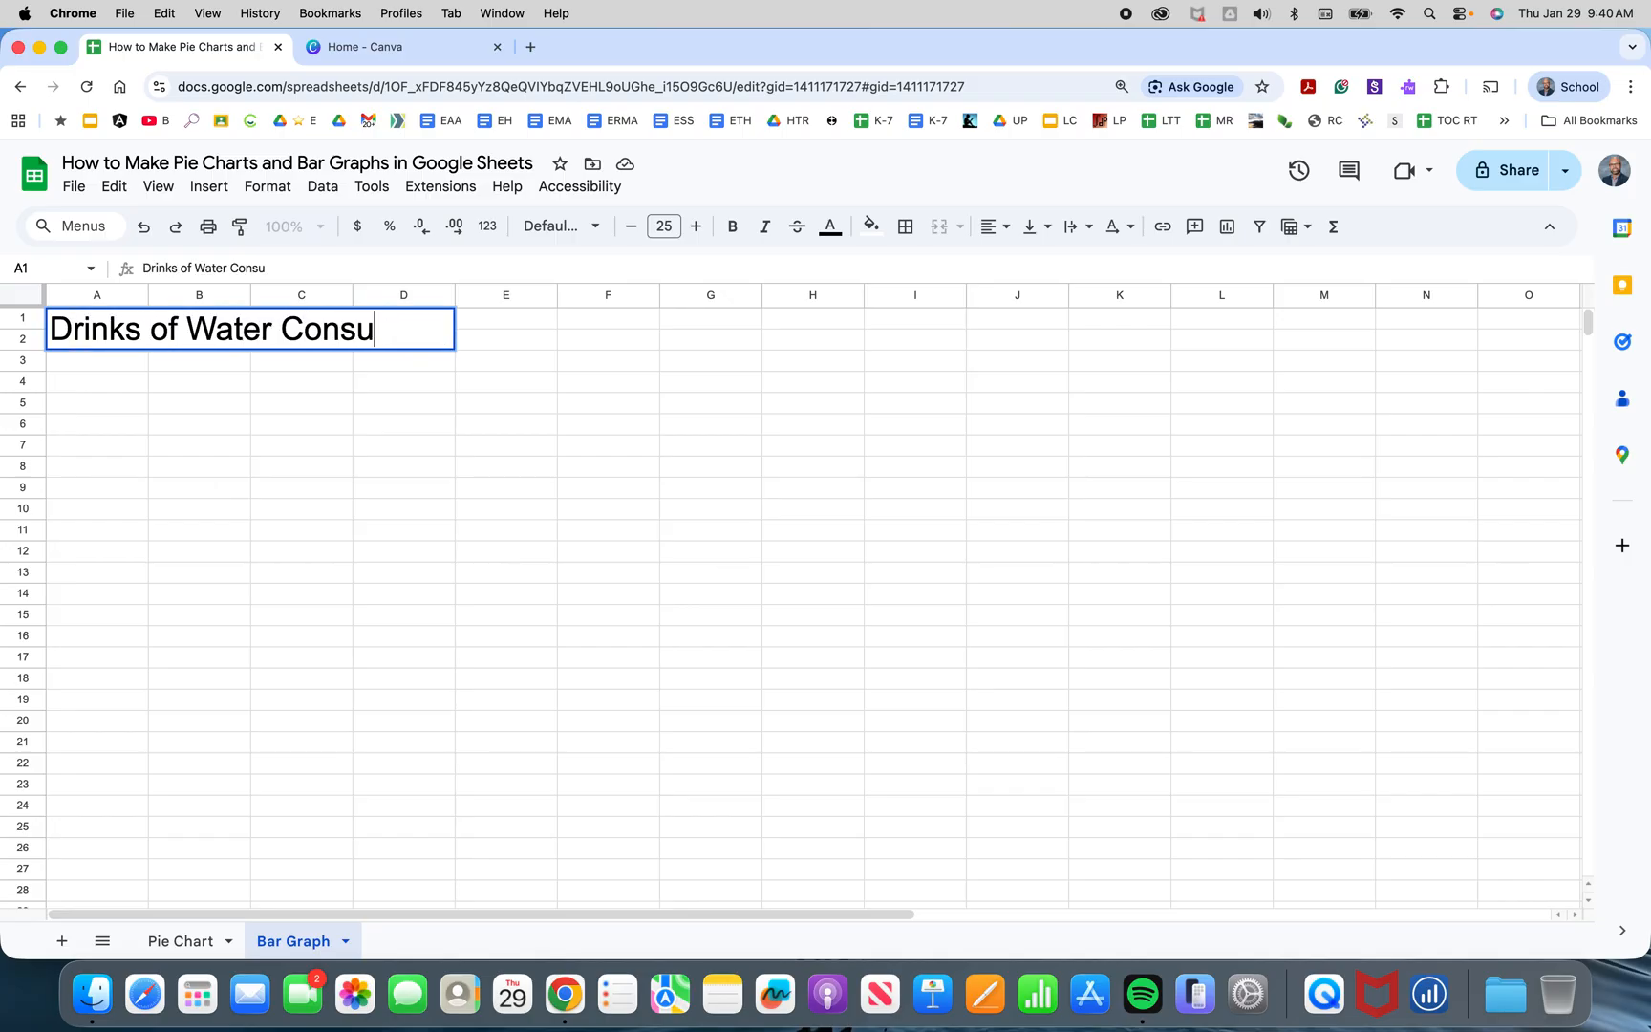
text(med Per Day)
key(Return)
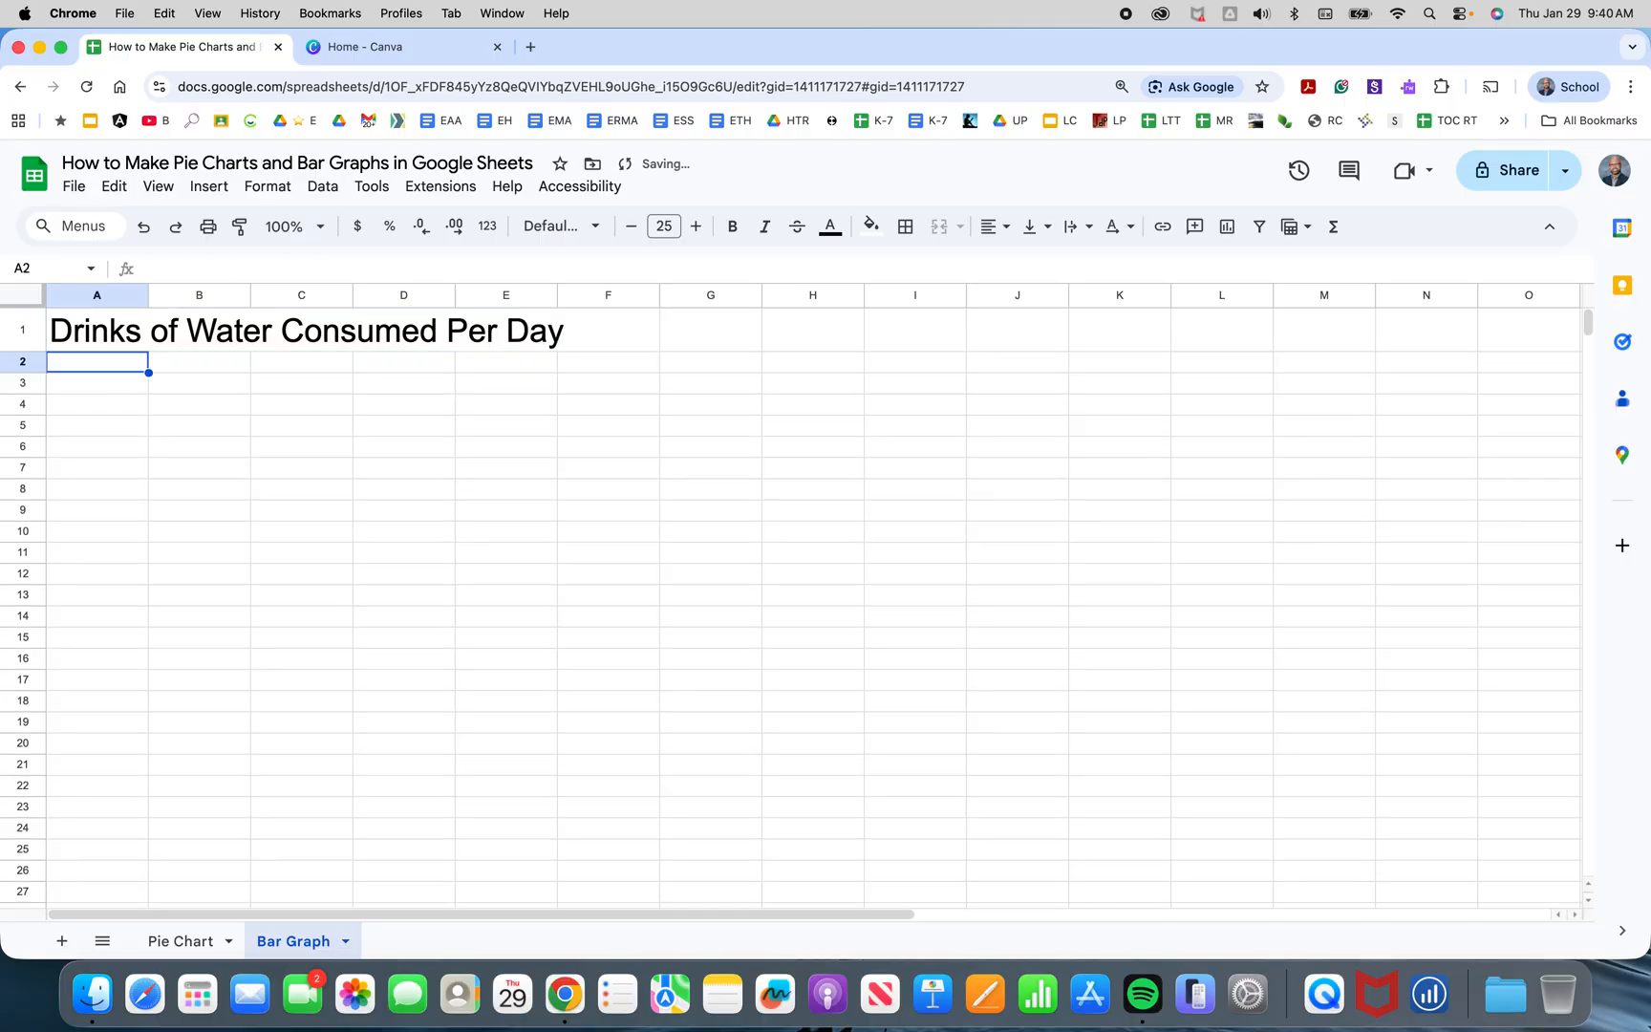
key(Return)
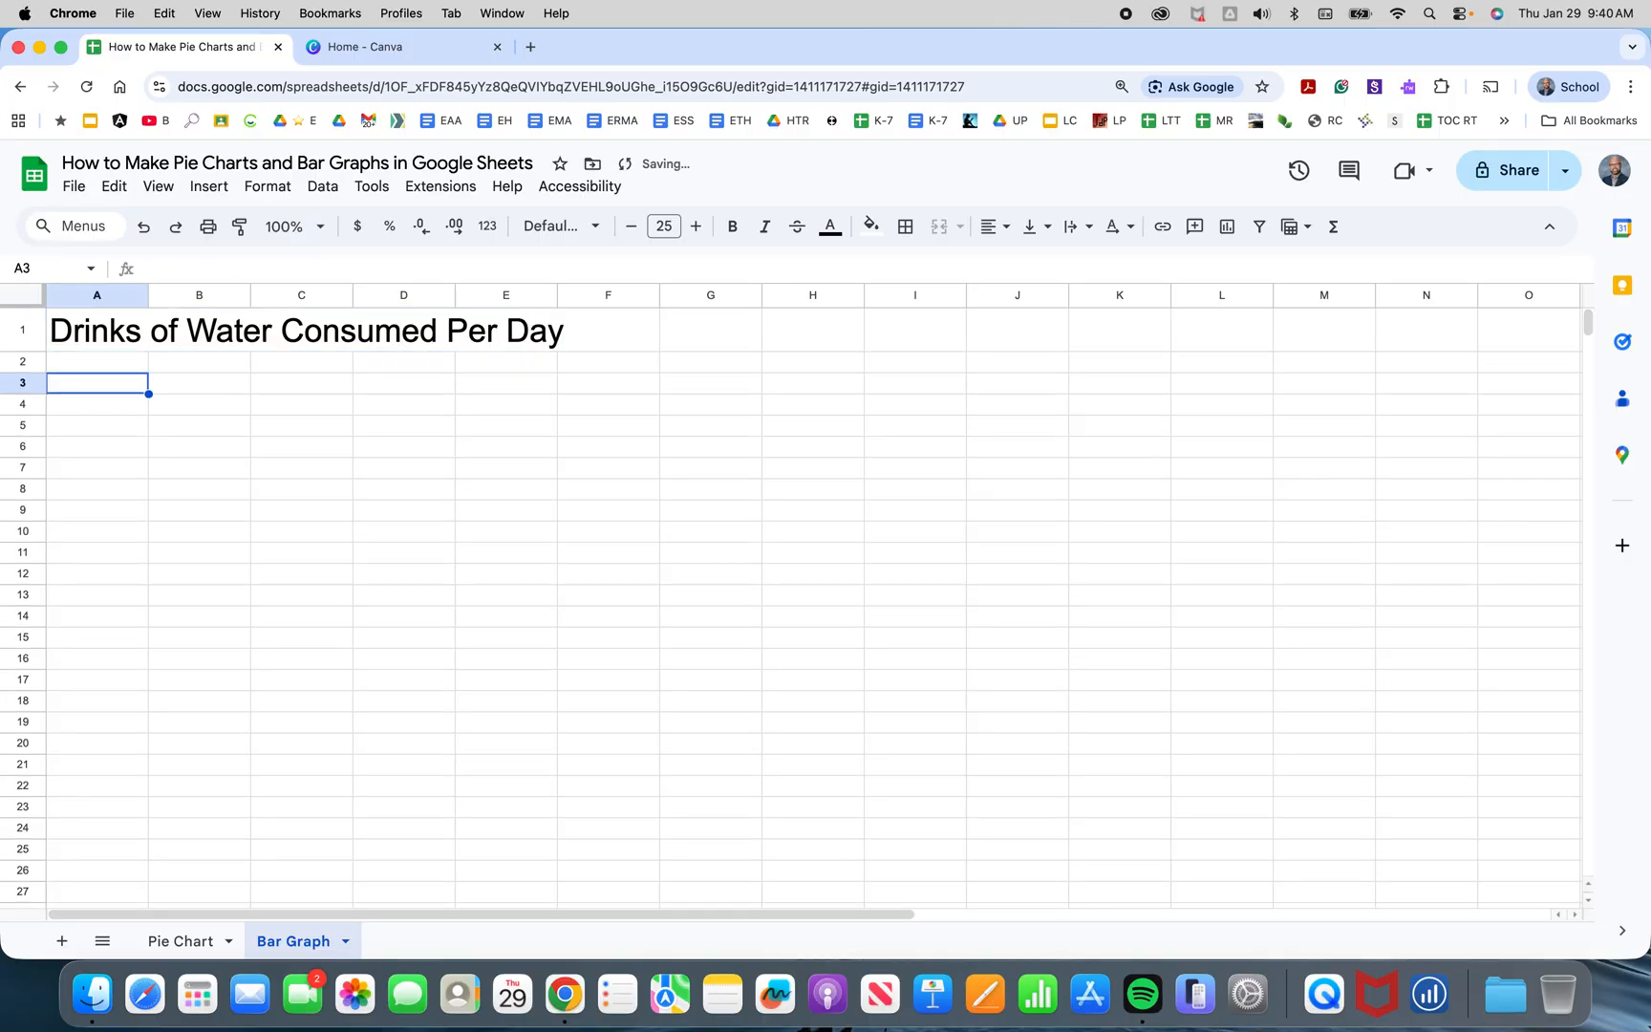
Enter Monday, Tuesday and Wednesday as column headers in cells B3 to D3.
key(Tab)
text(Monday)
key(Tab)
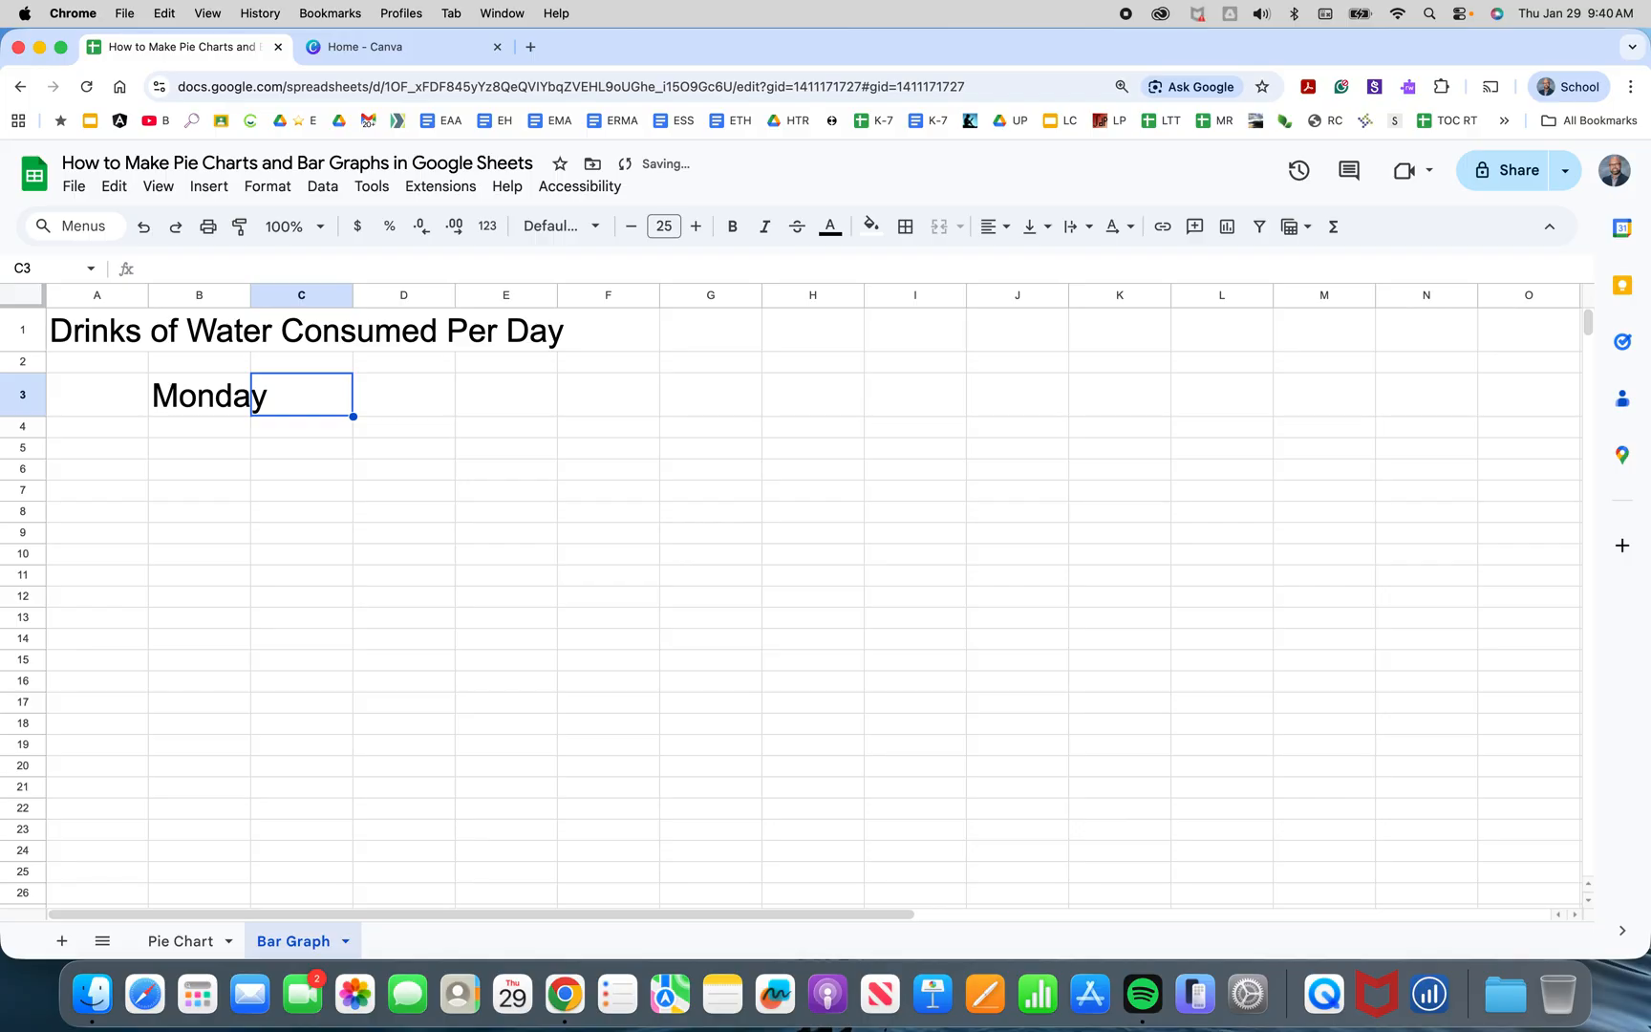
text(Tuesday)
key(Tab)
text(Wednesday)
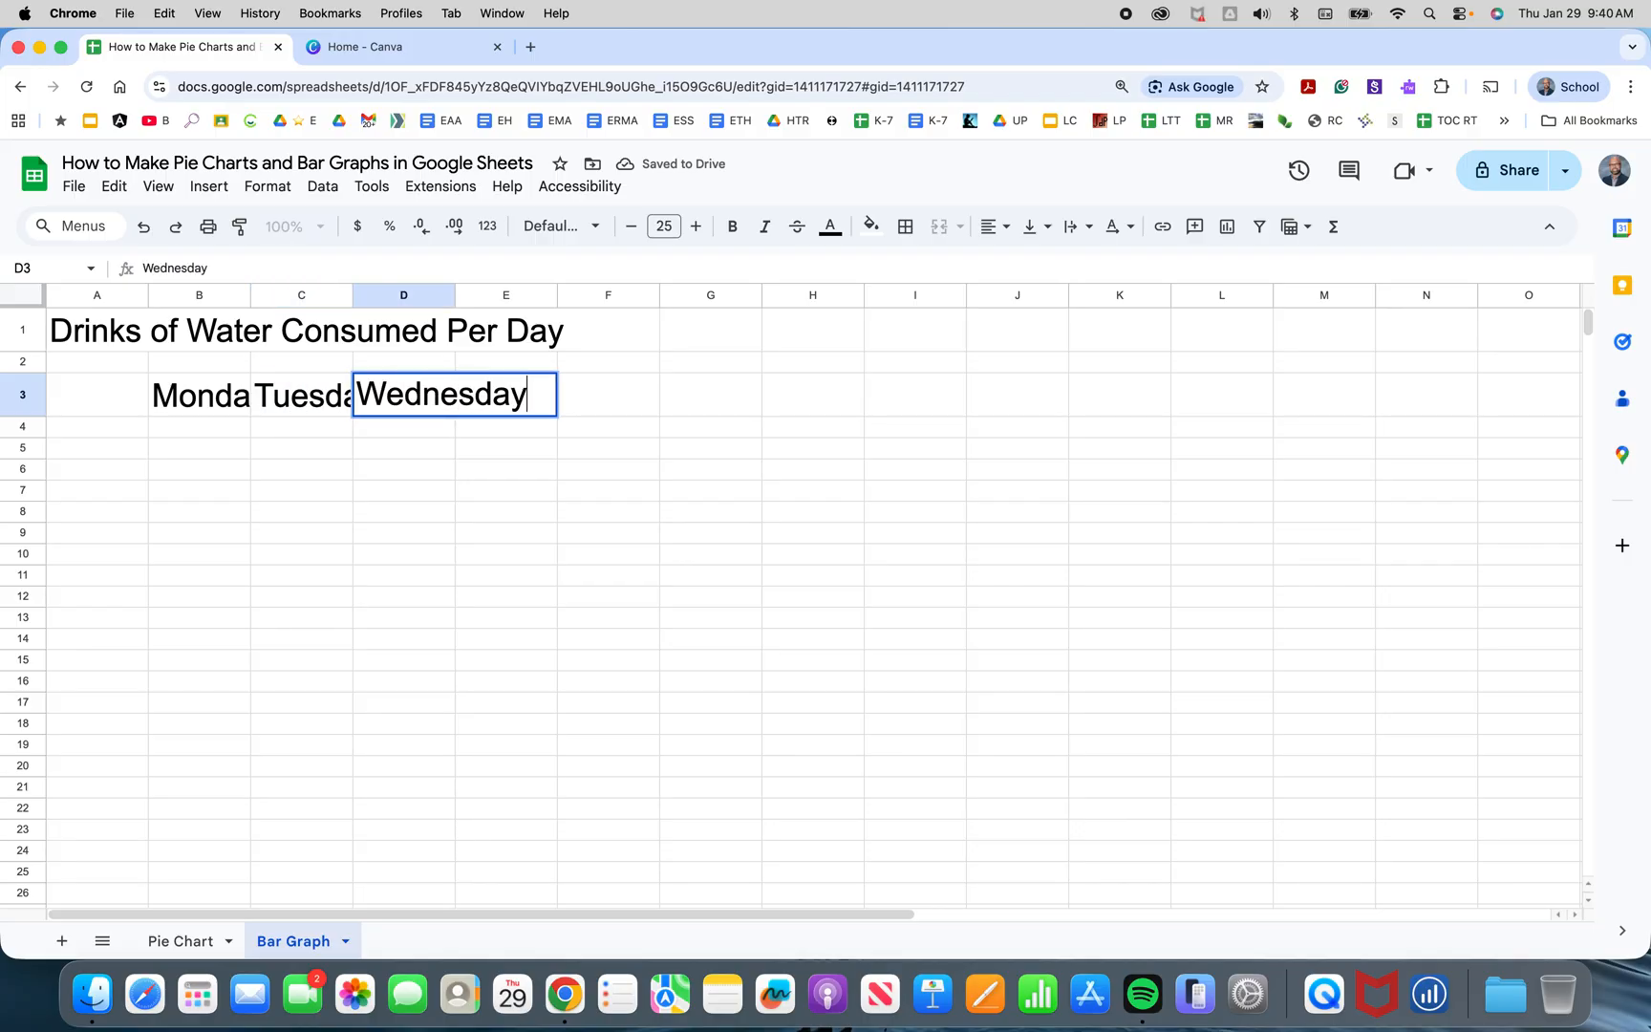
key(Return)
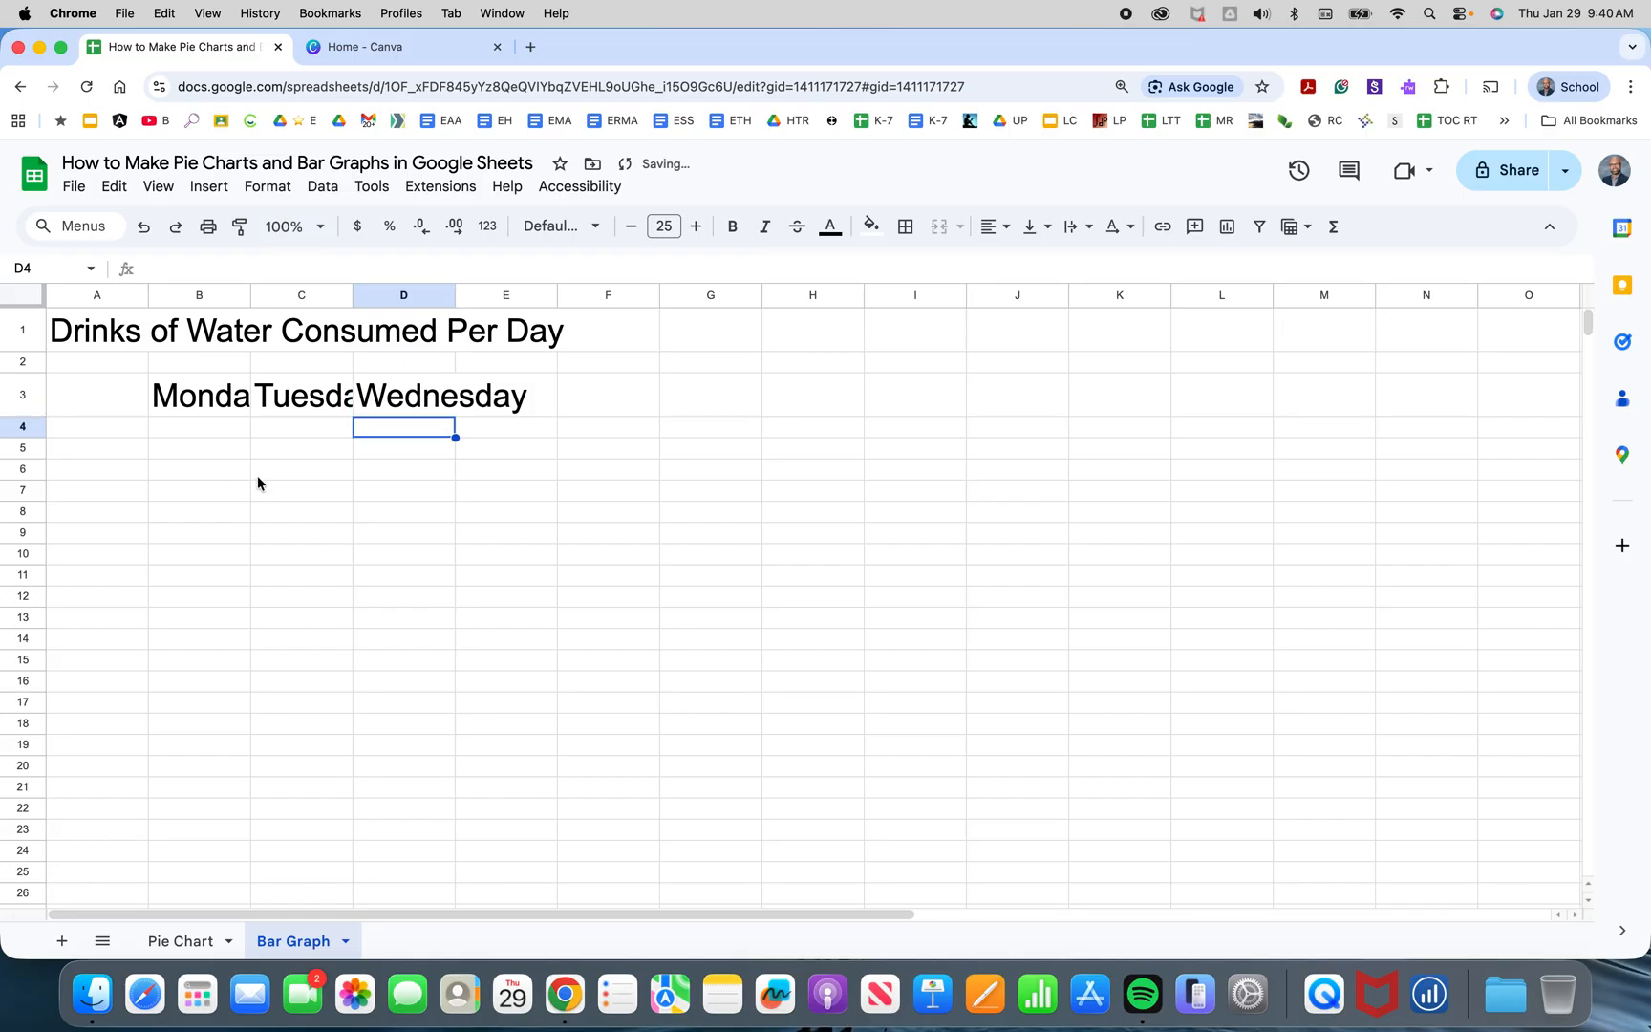
Widen columns B, C and D so the day names fit.
drag(452, 294, 532, 294)
drag(351, 295, 382, 294)
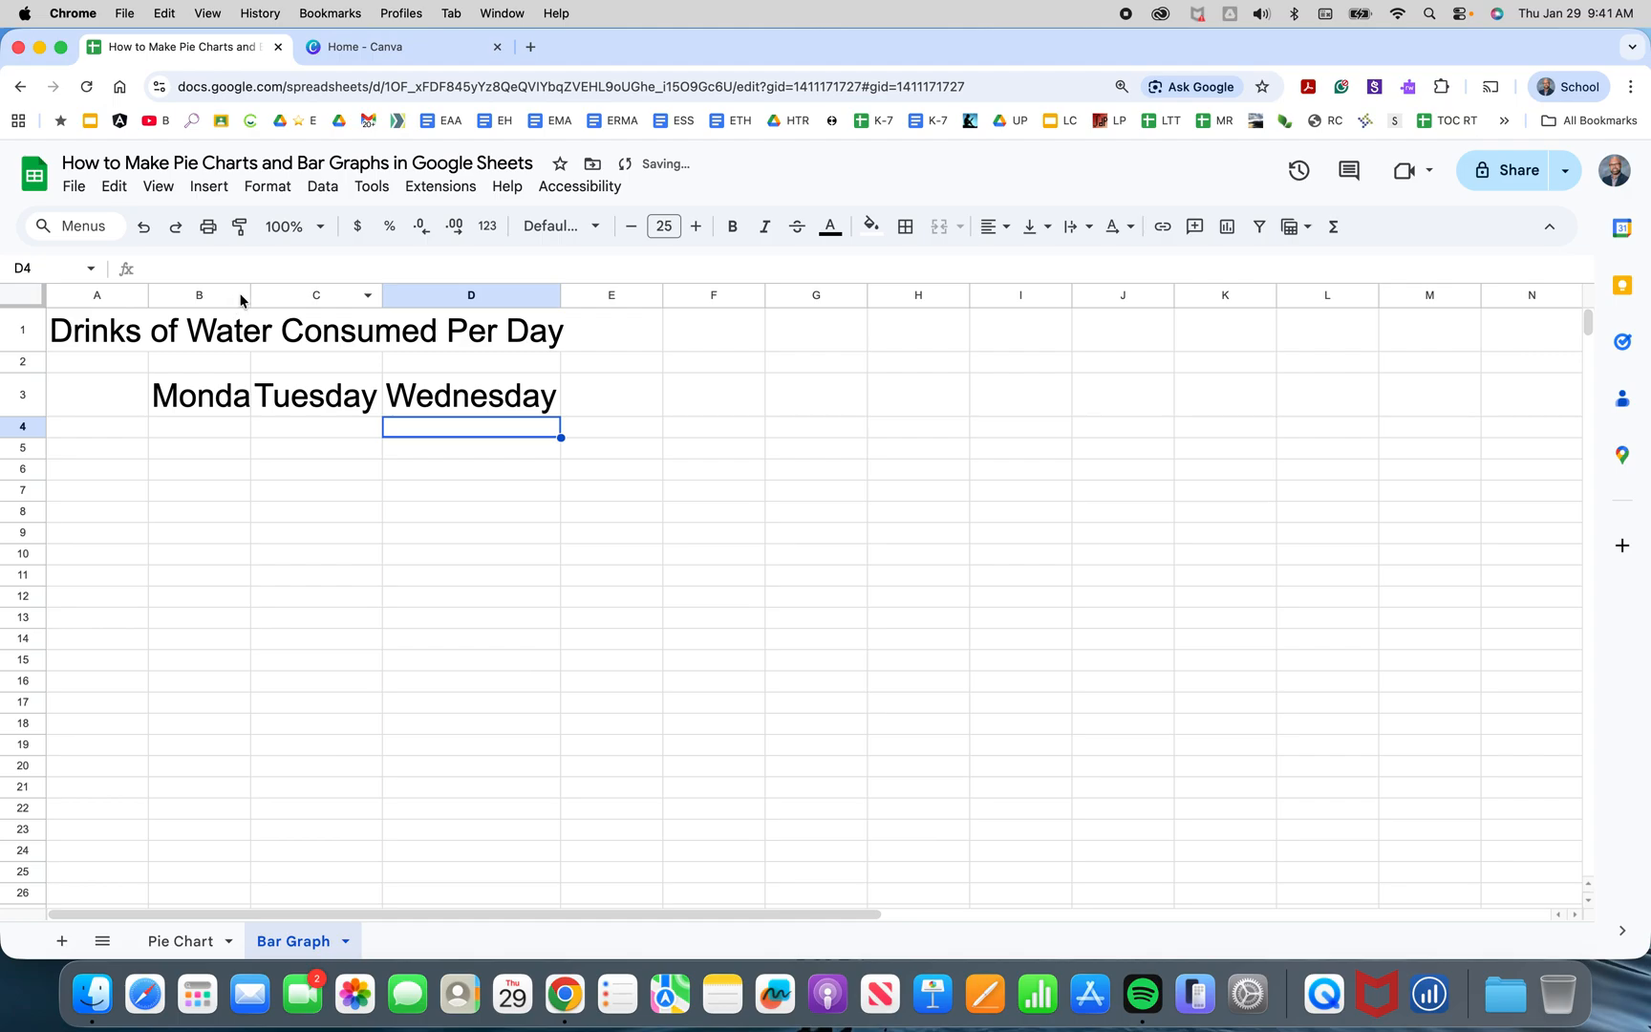
drag(250, 294, 272, 295)
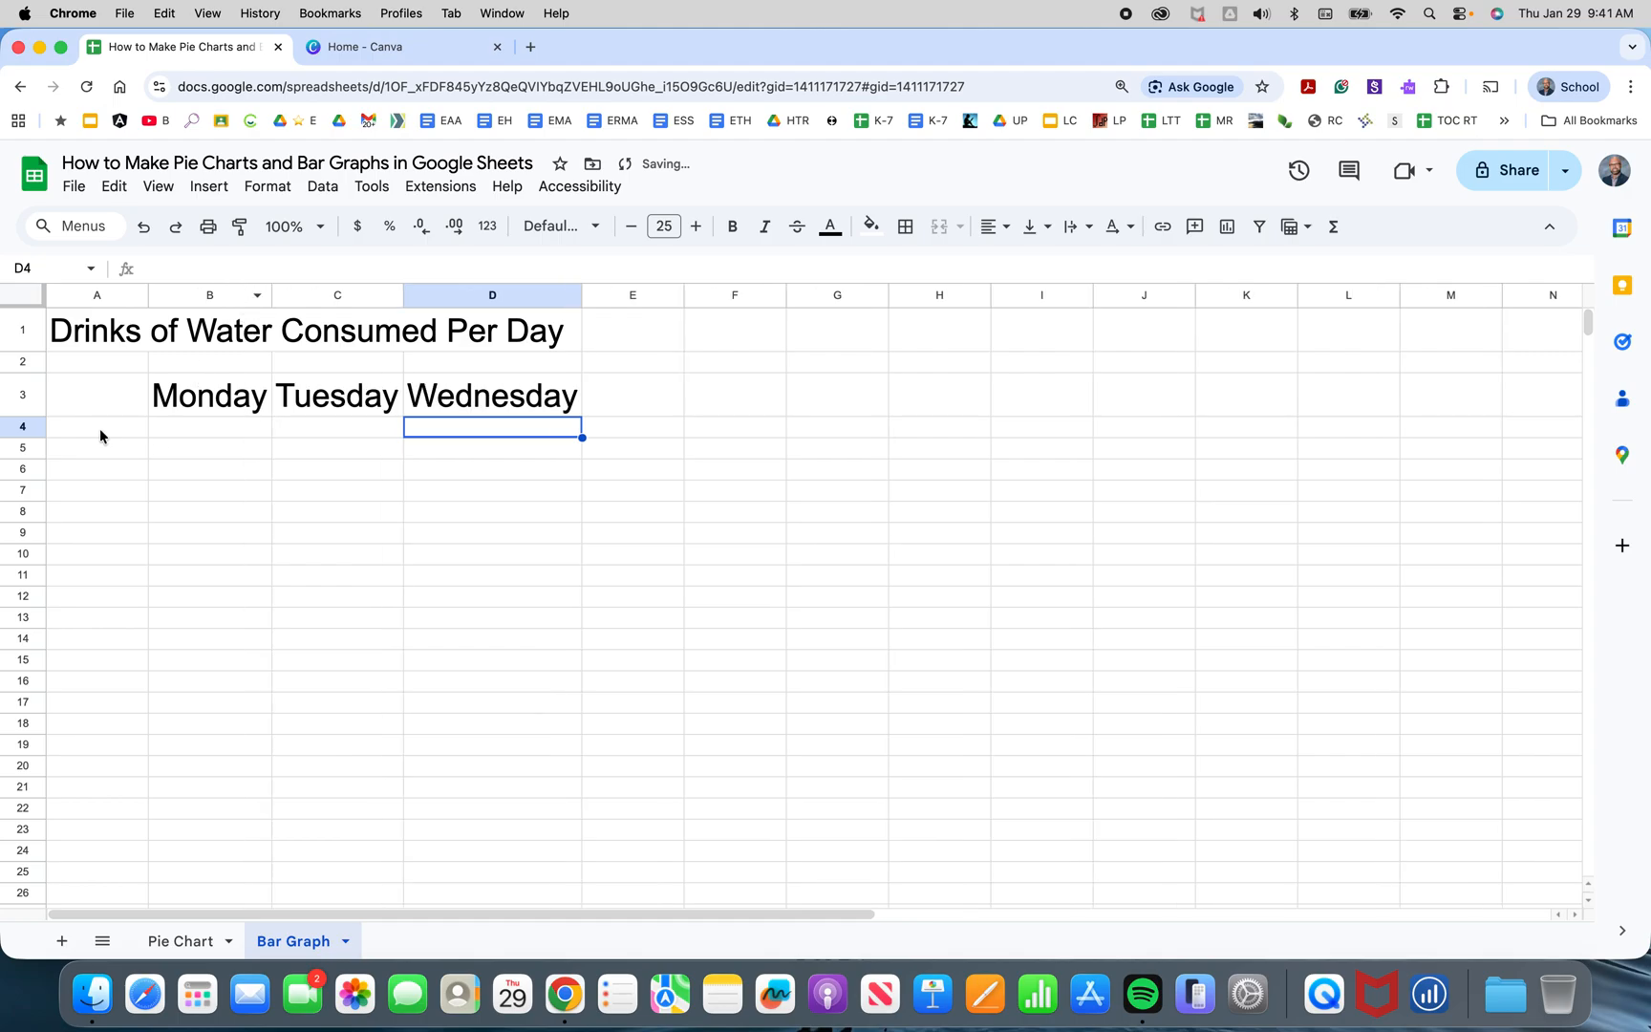
Underline the Monday to Wednesday headers in B3:D3.
click(201, 409)
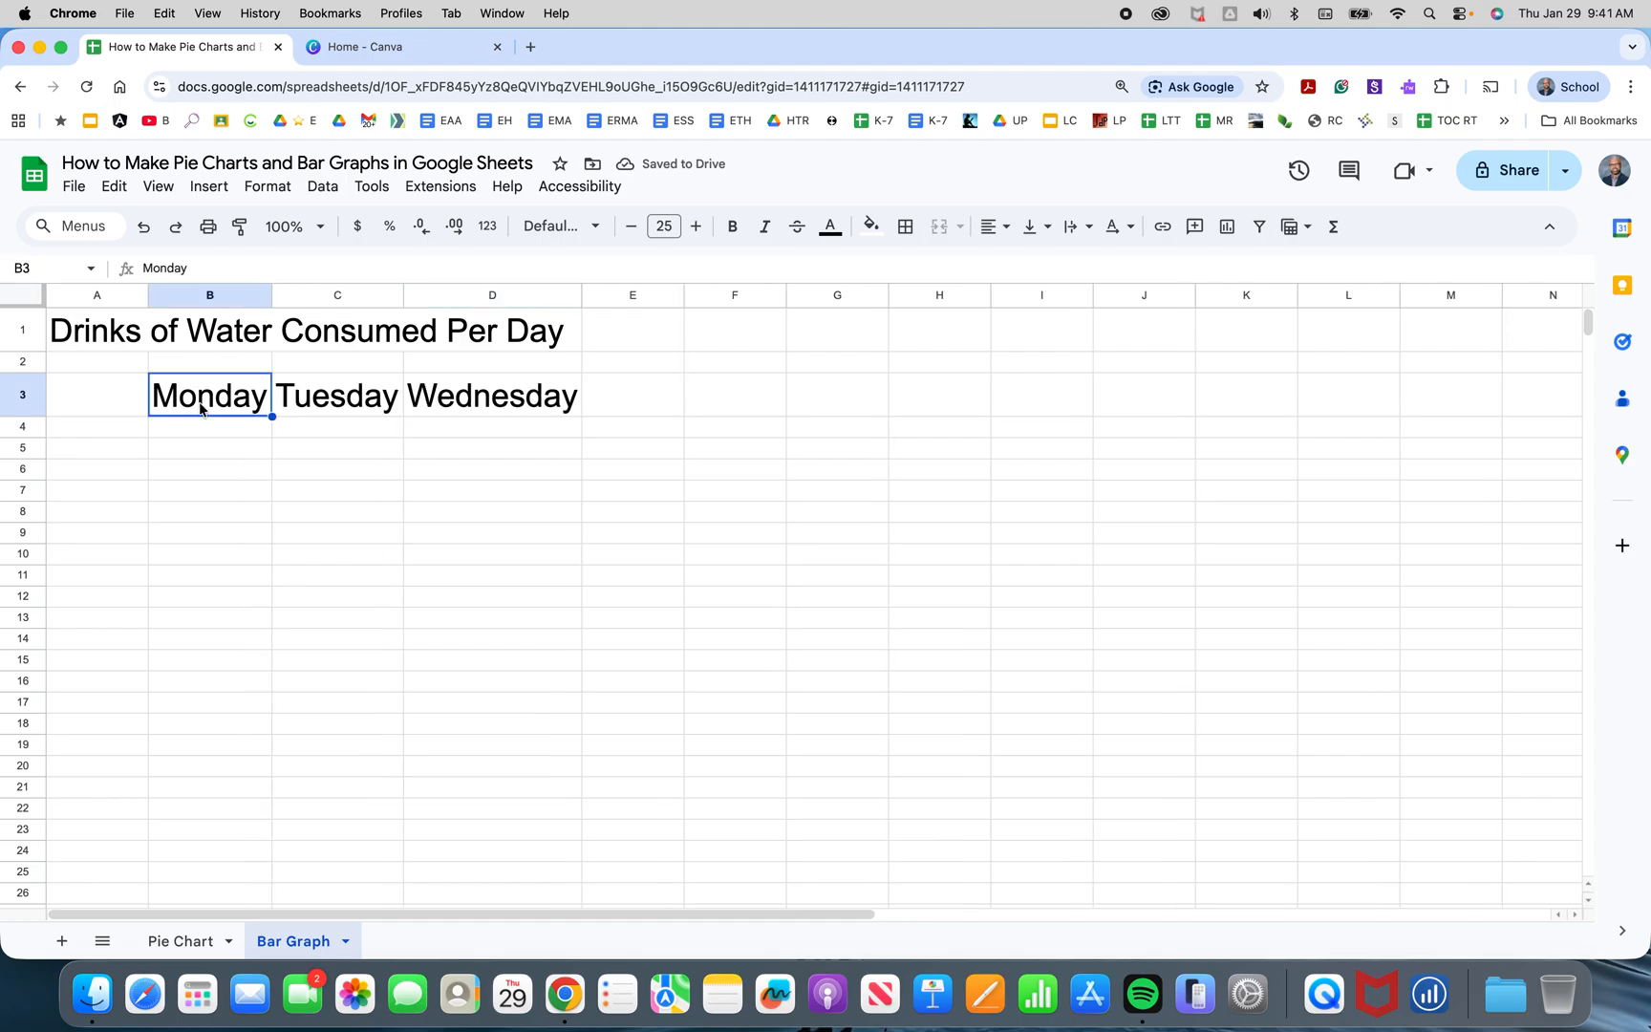
click(497, 393)
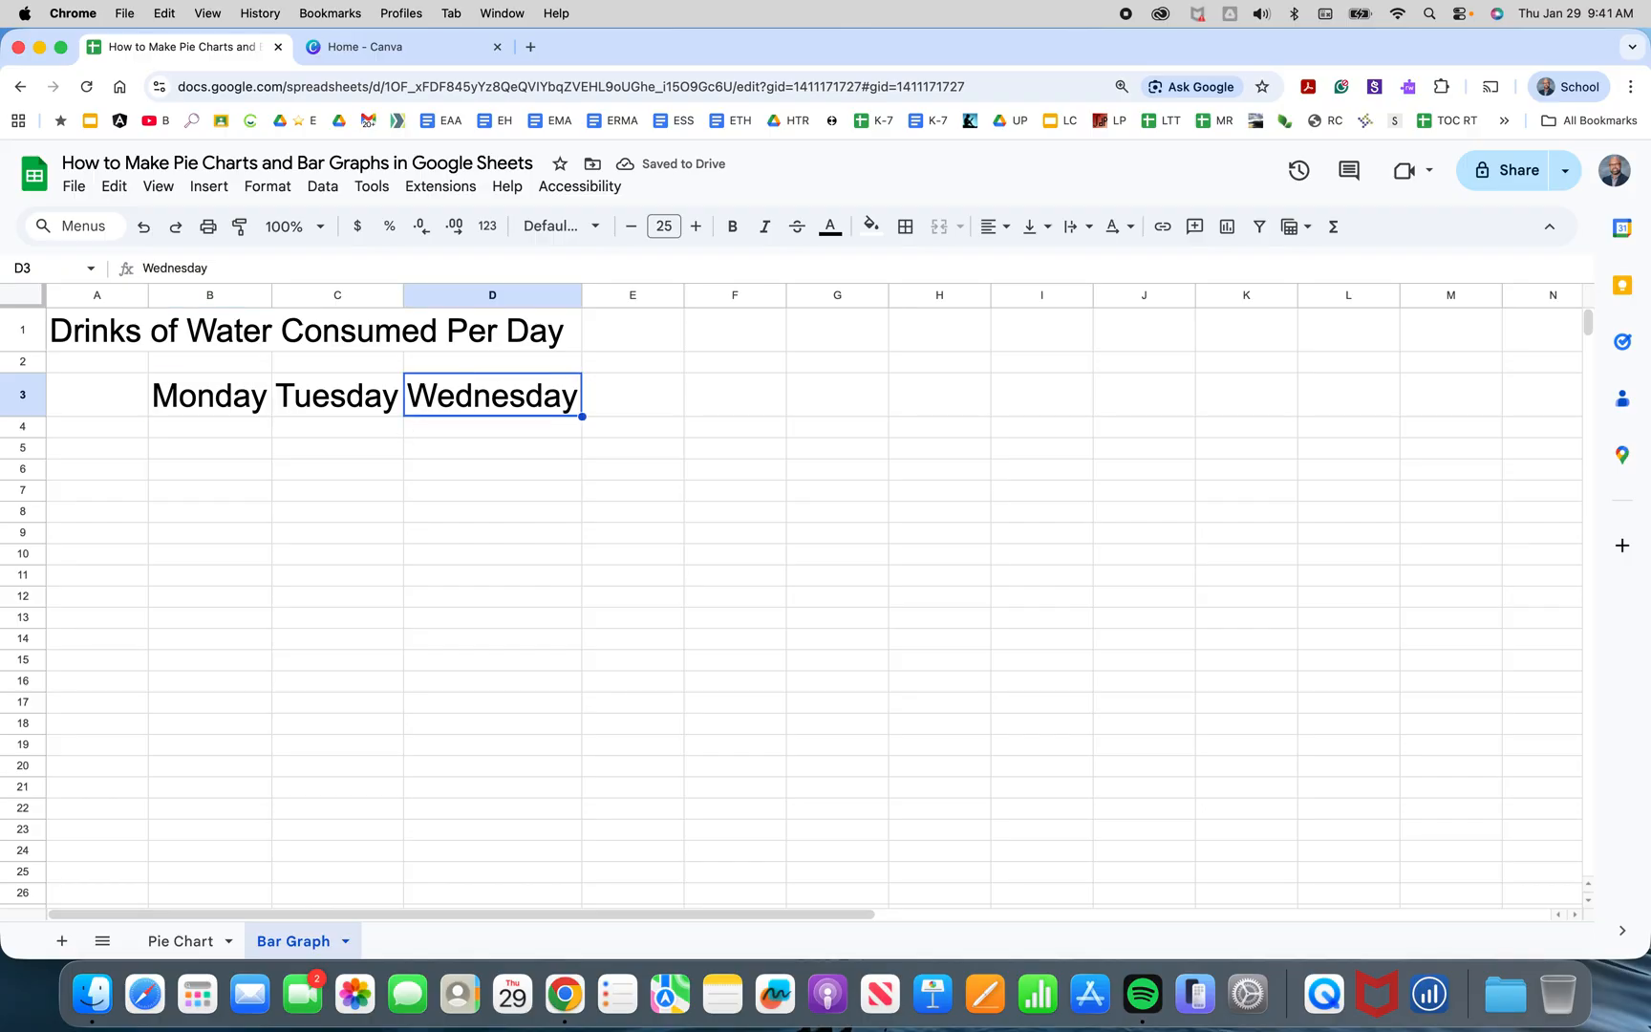
key(shift+Left)
key(shift+Left)
key(super+u)
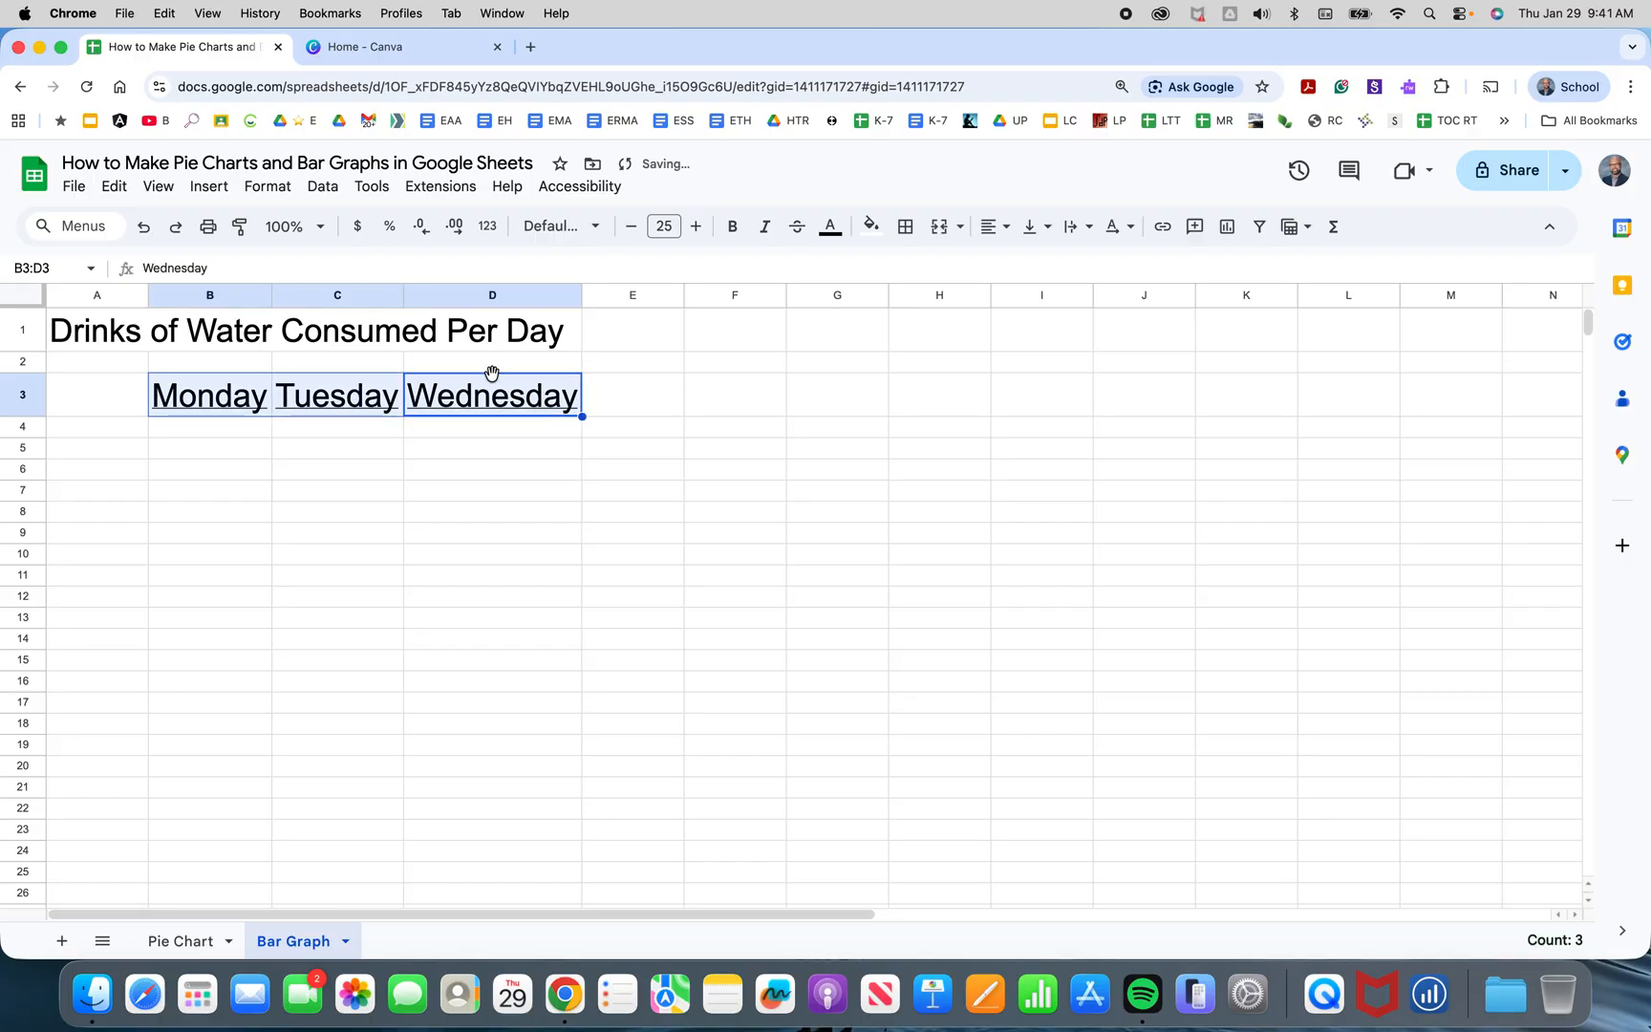
Enter five student names down column A from A4 to A8 as row labels.
click(94, 433)
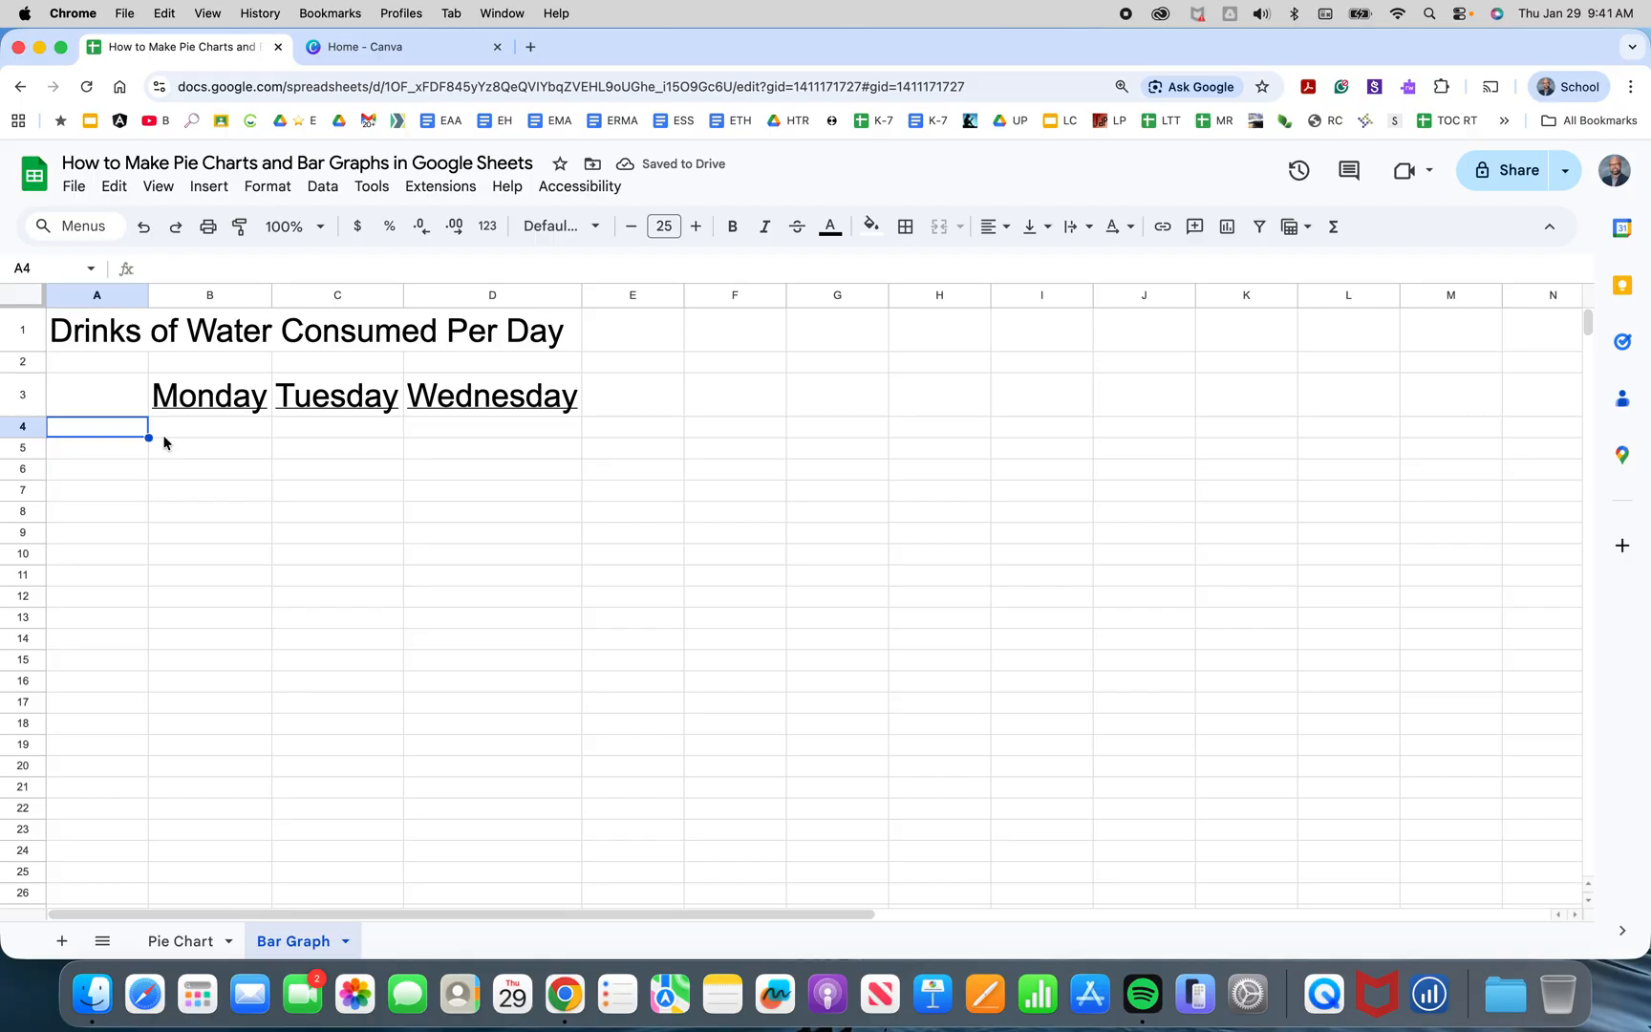
text(Alan)
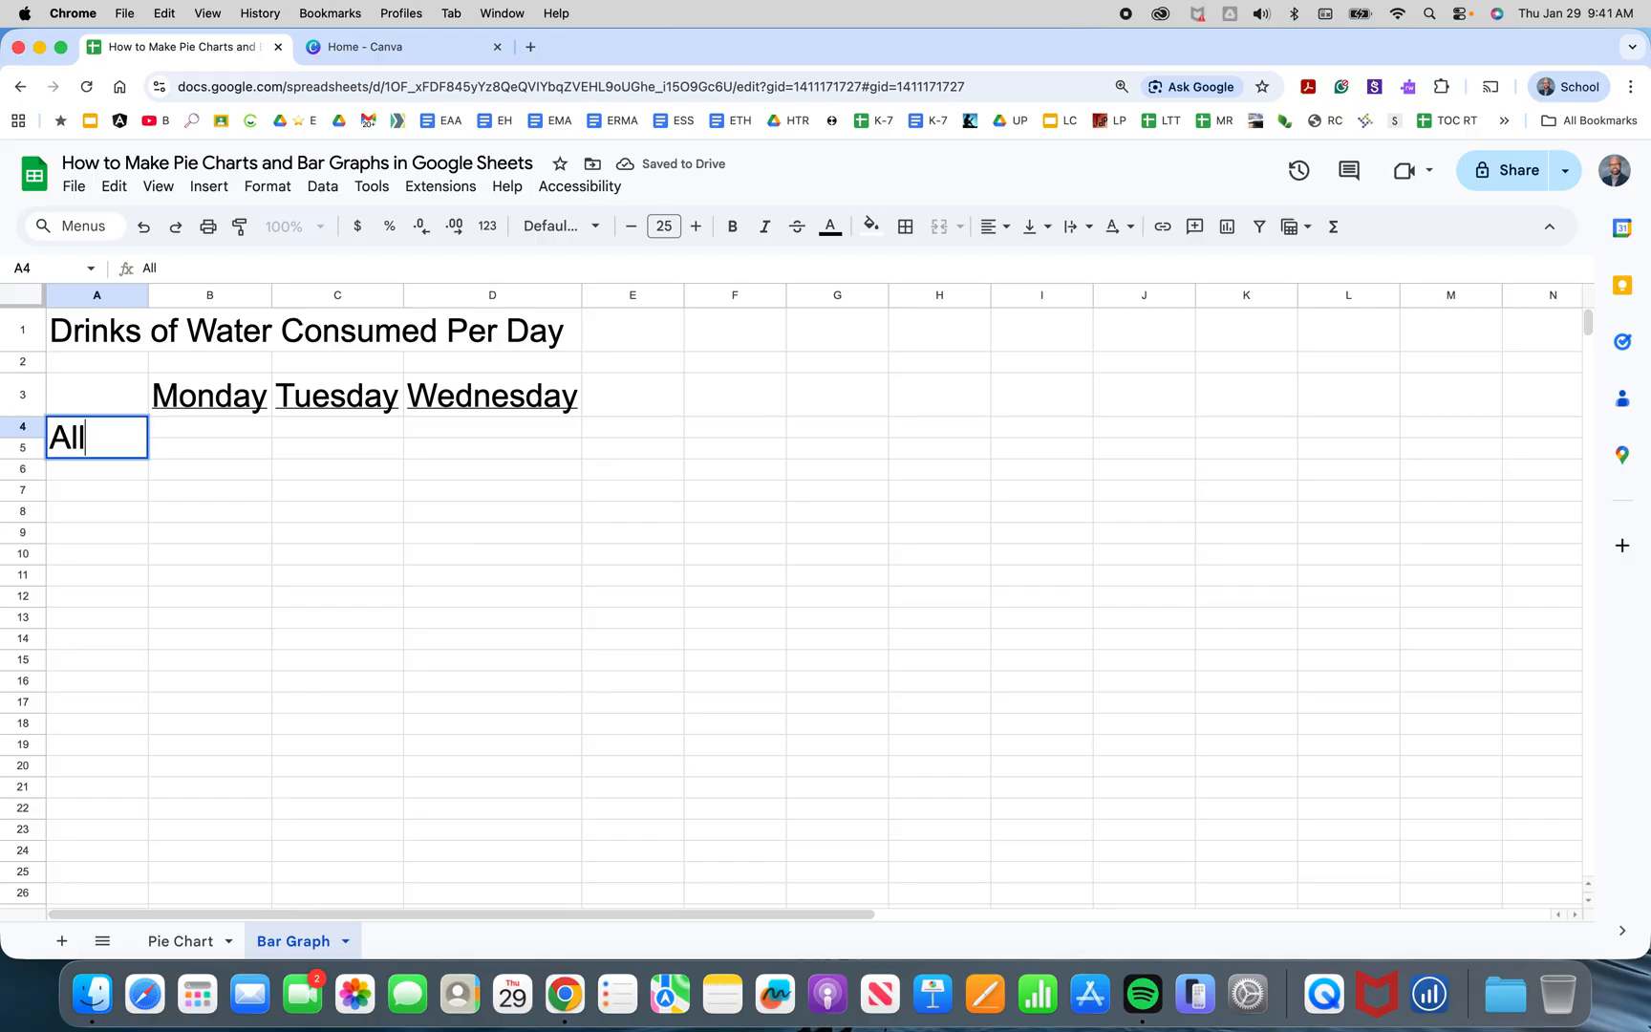
key(Return)
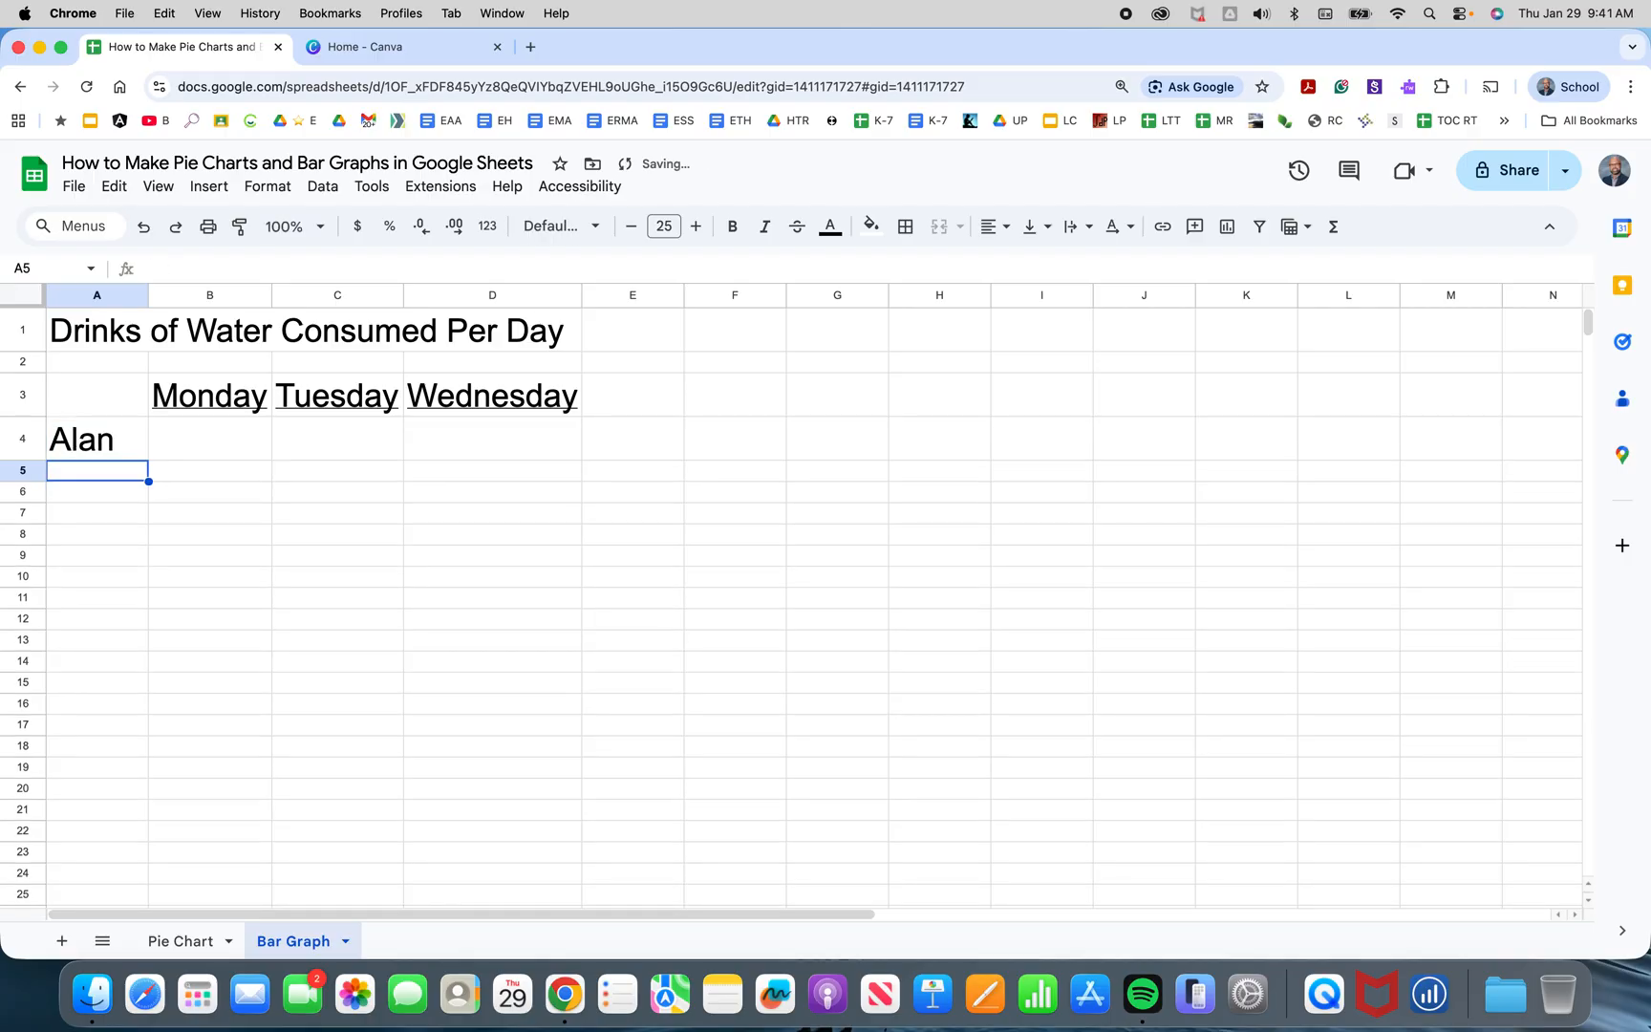
text(Bo)
key(BackSpace)
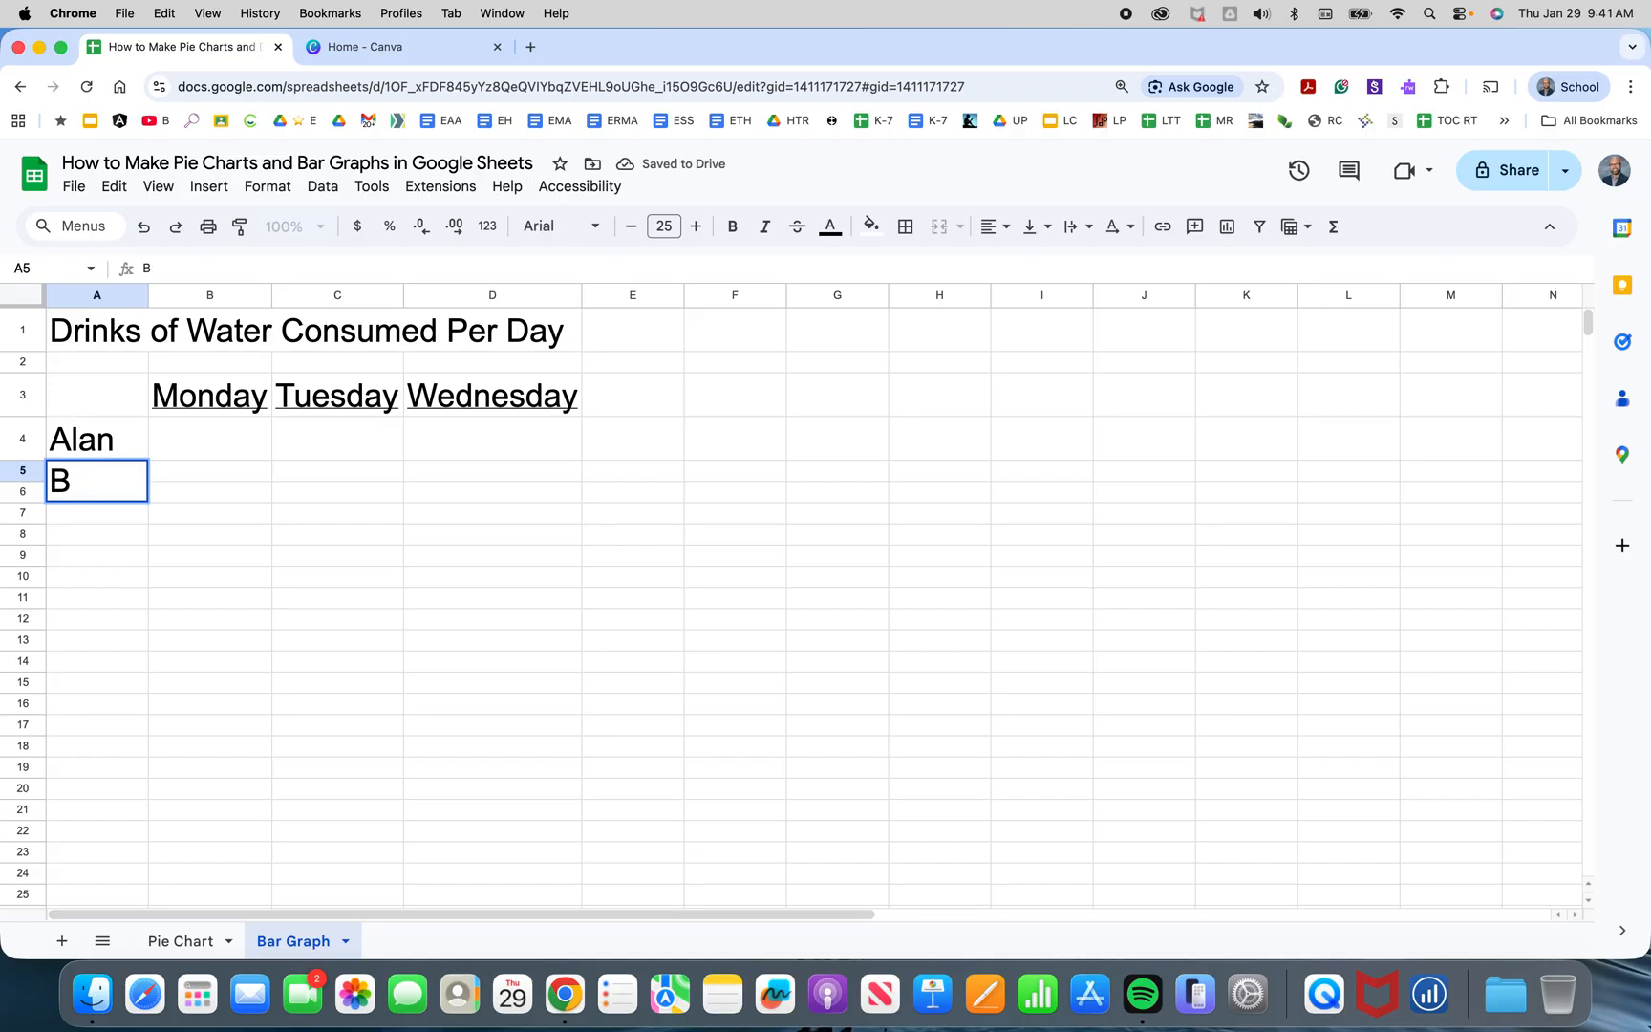
text(ob)
key(Return)
text(Clara)
key(Return)
text(Devin)
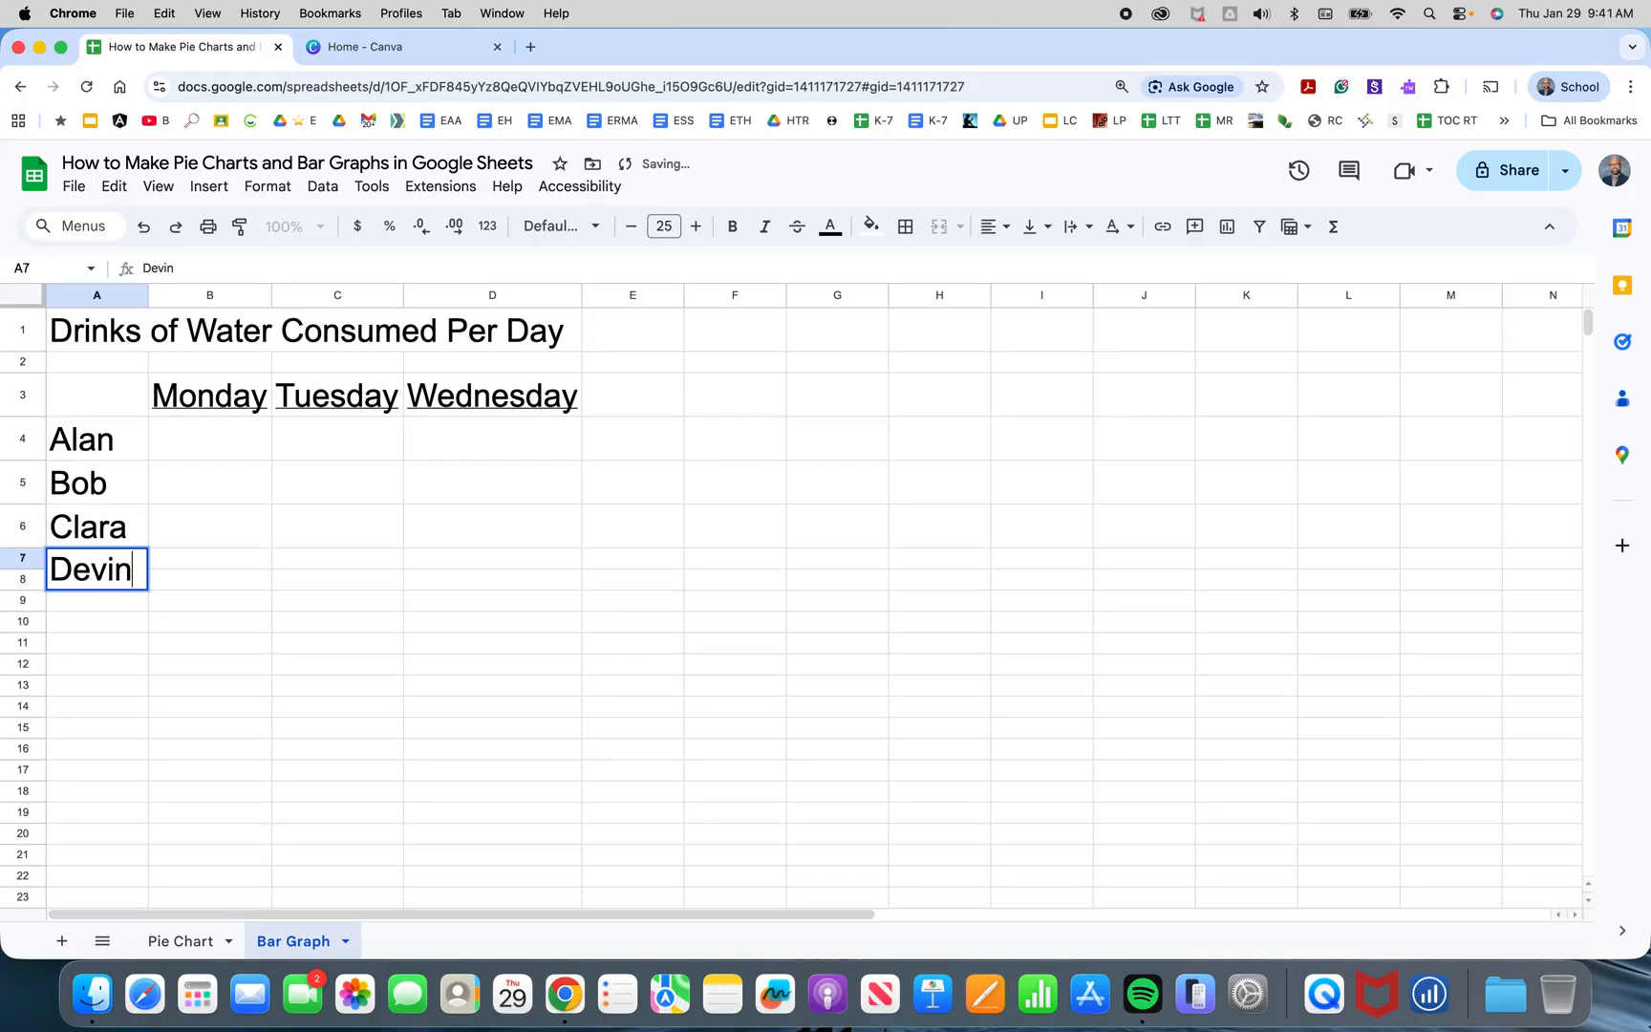
key(Return)
text(Eduardo)
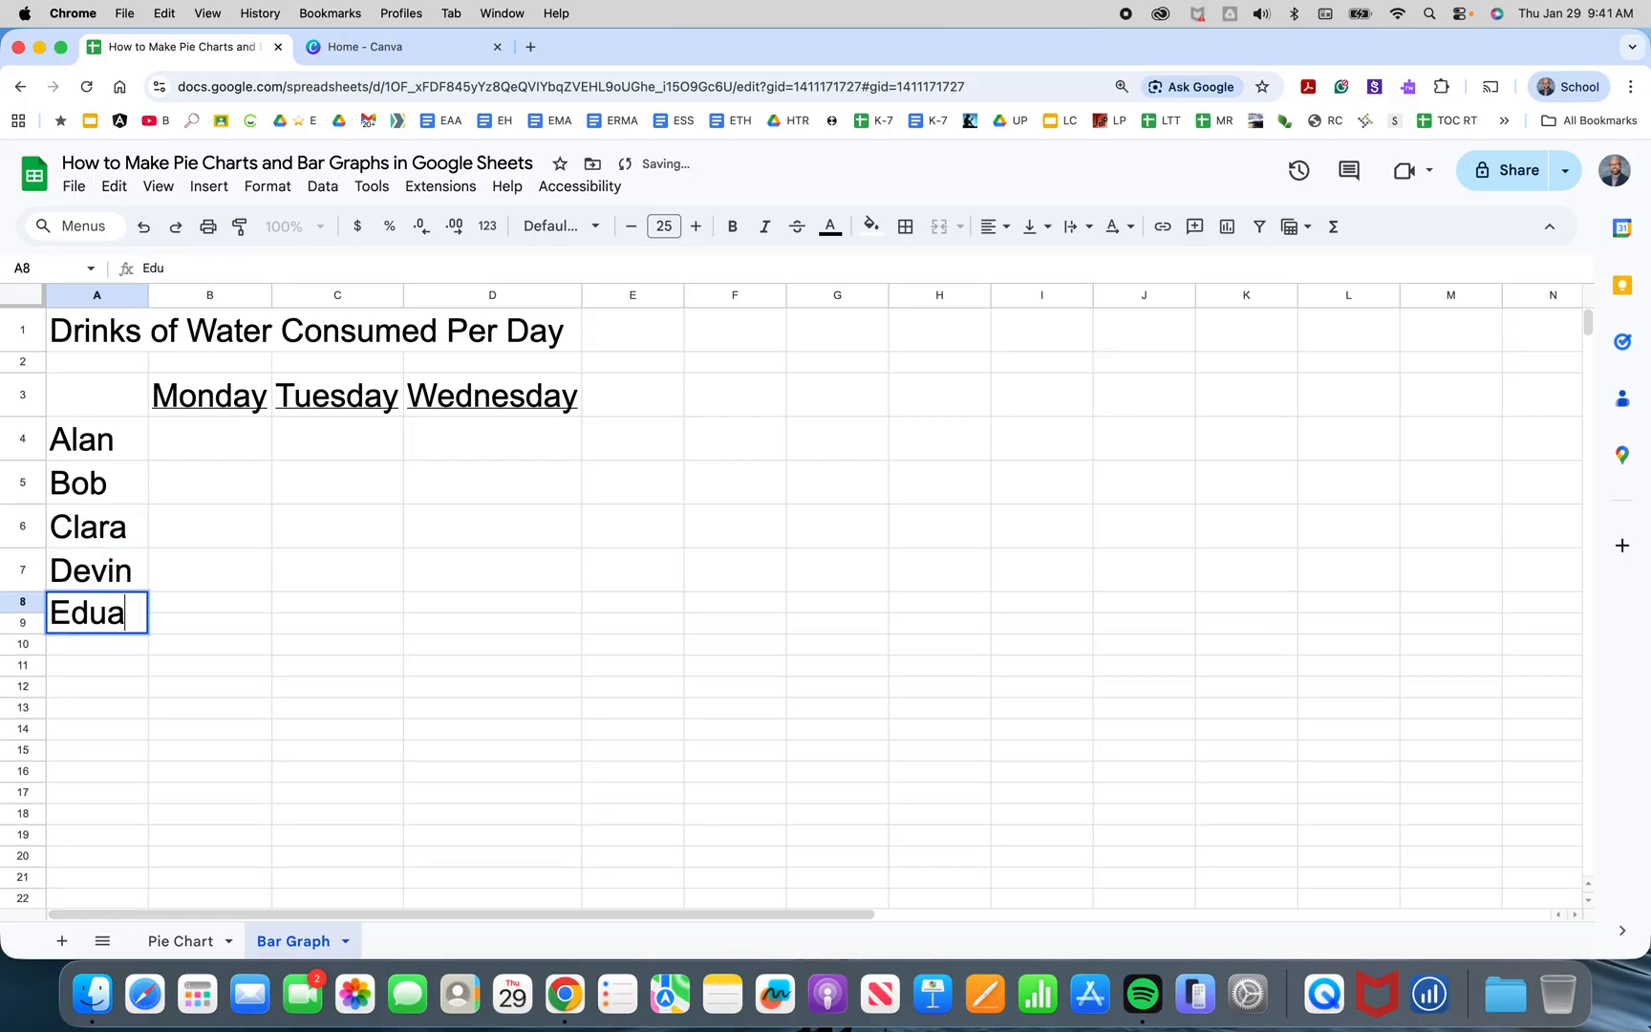
key(Tab)
key(Up)
key(Up)
key(Up)
key(Up)
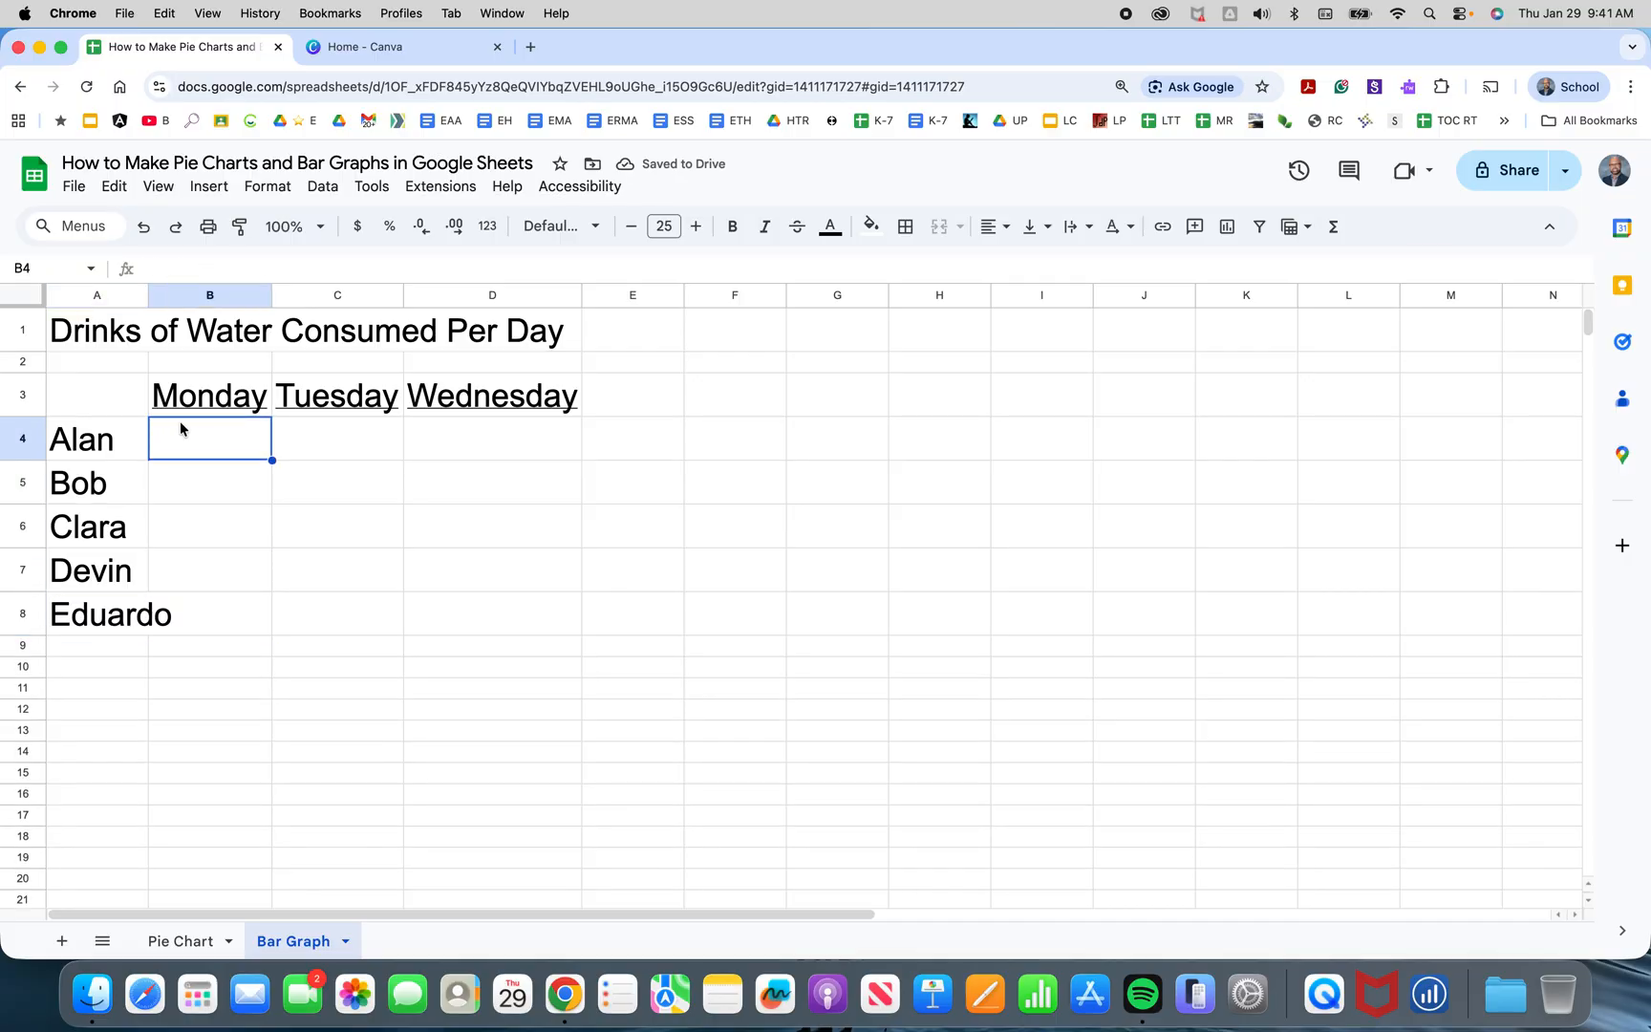
Widen column A and enter Monday's values 1, 3, 4, 6 and 4 in B4 to B8.
drag(150, 298, 181, 298)
text(1)
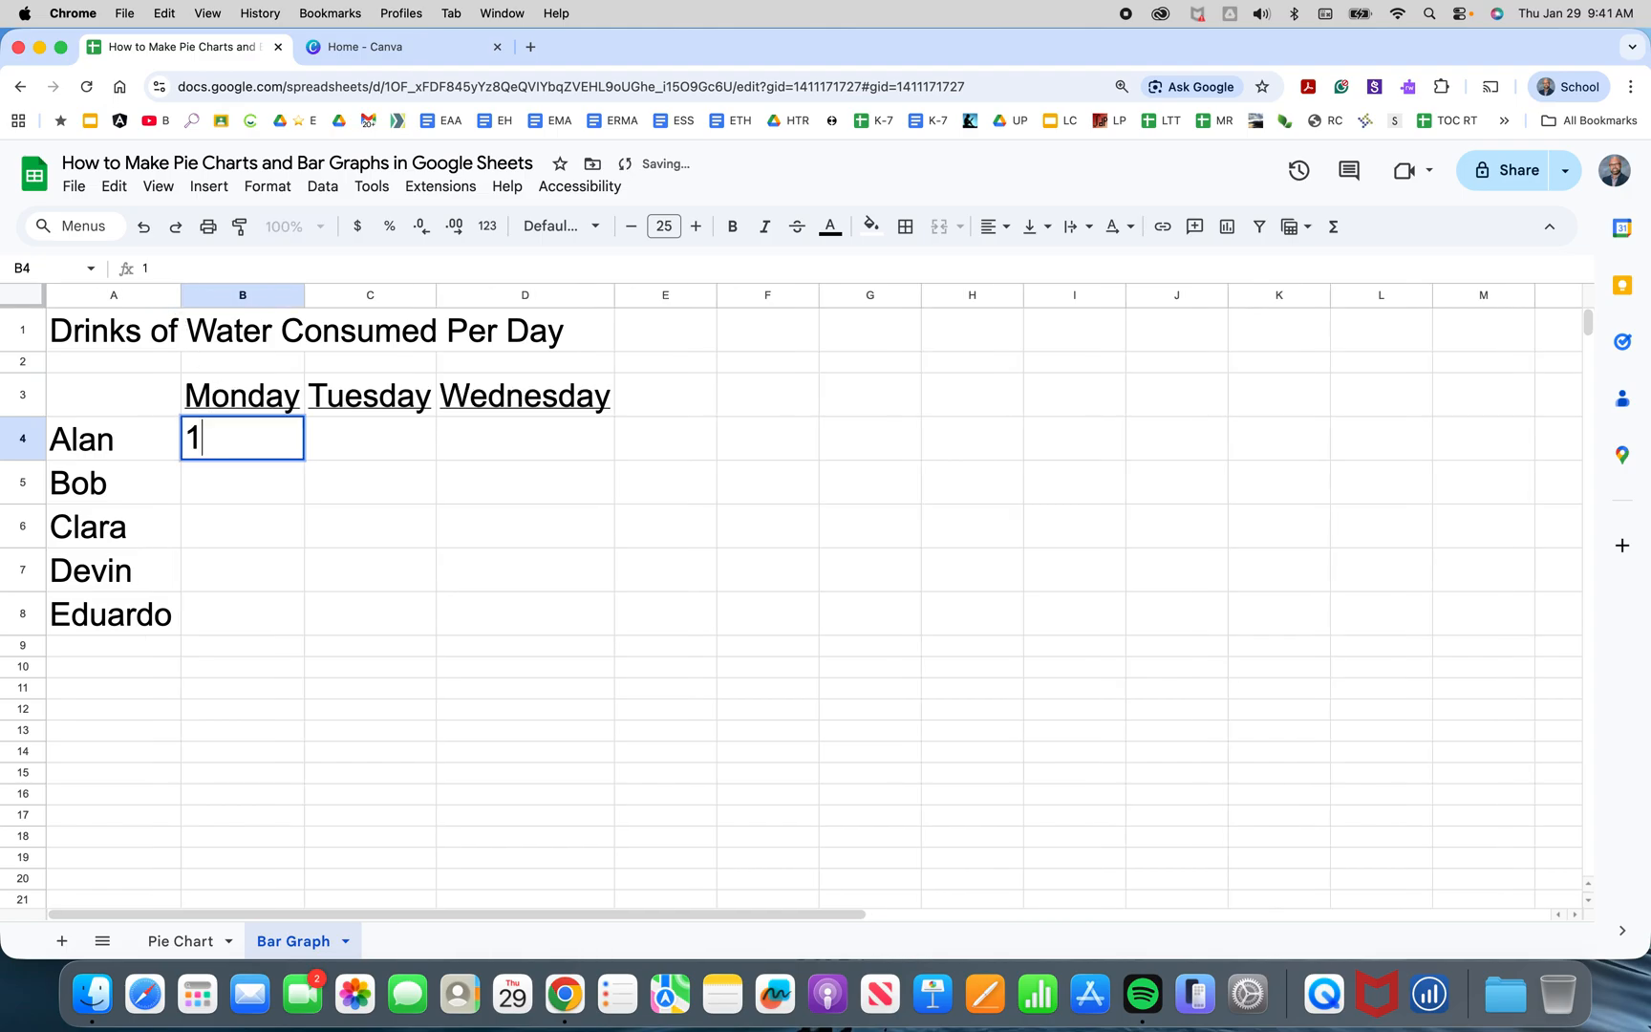
key(Return)
text(3)
key(Return)
text(4)
key(Return)
text(6)
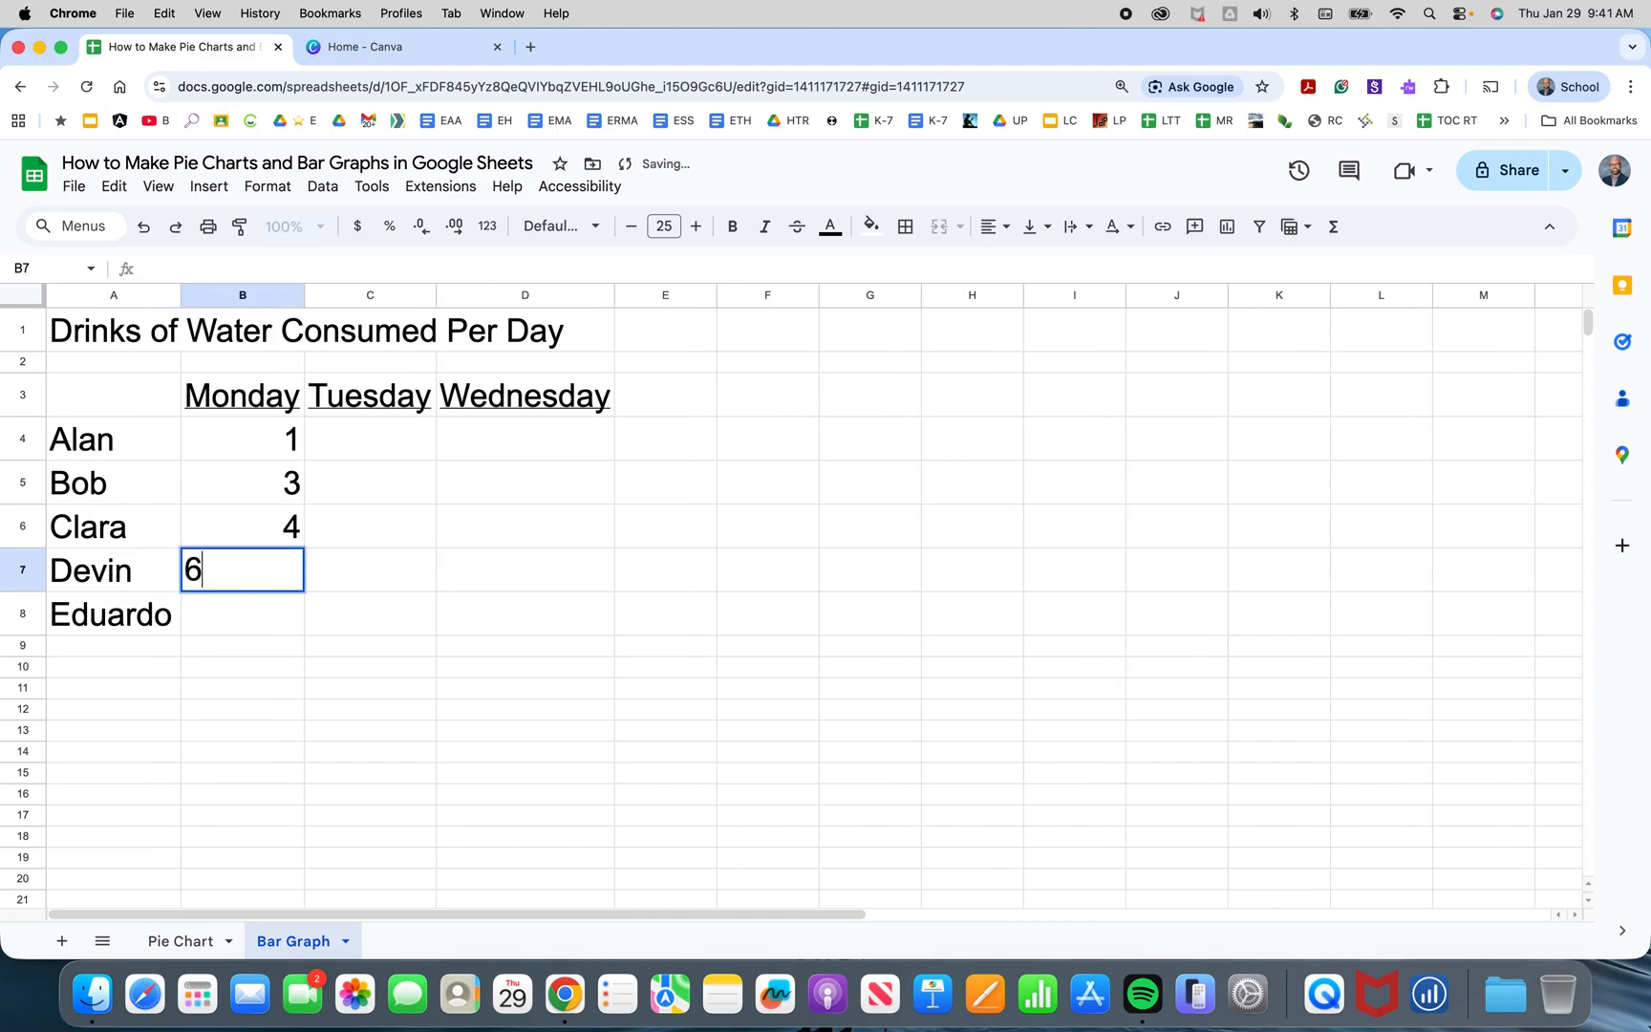
key(Return)
text(4)
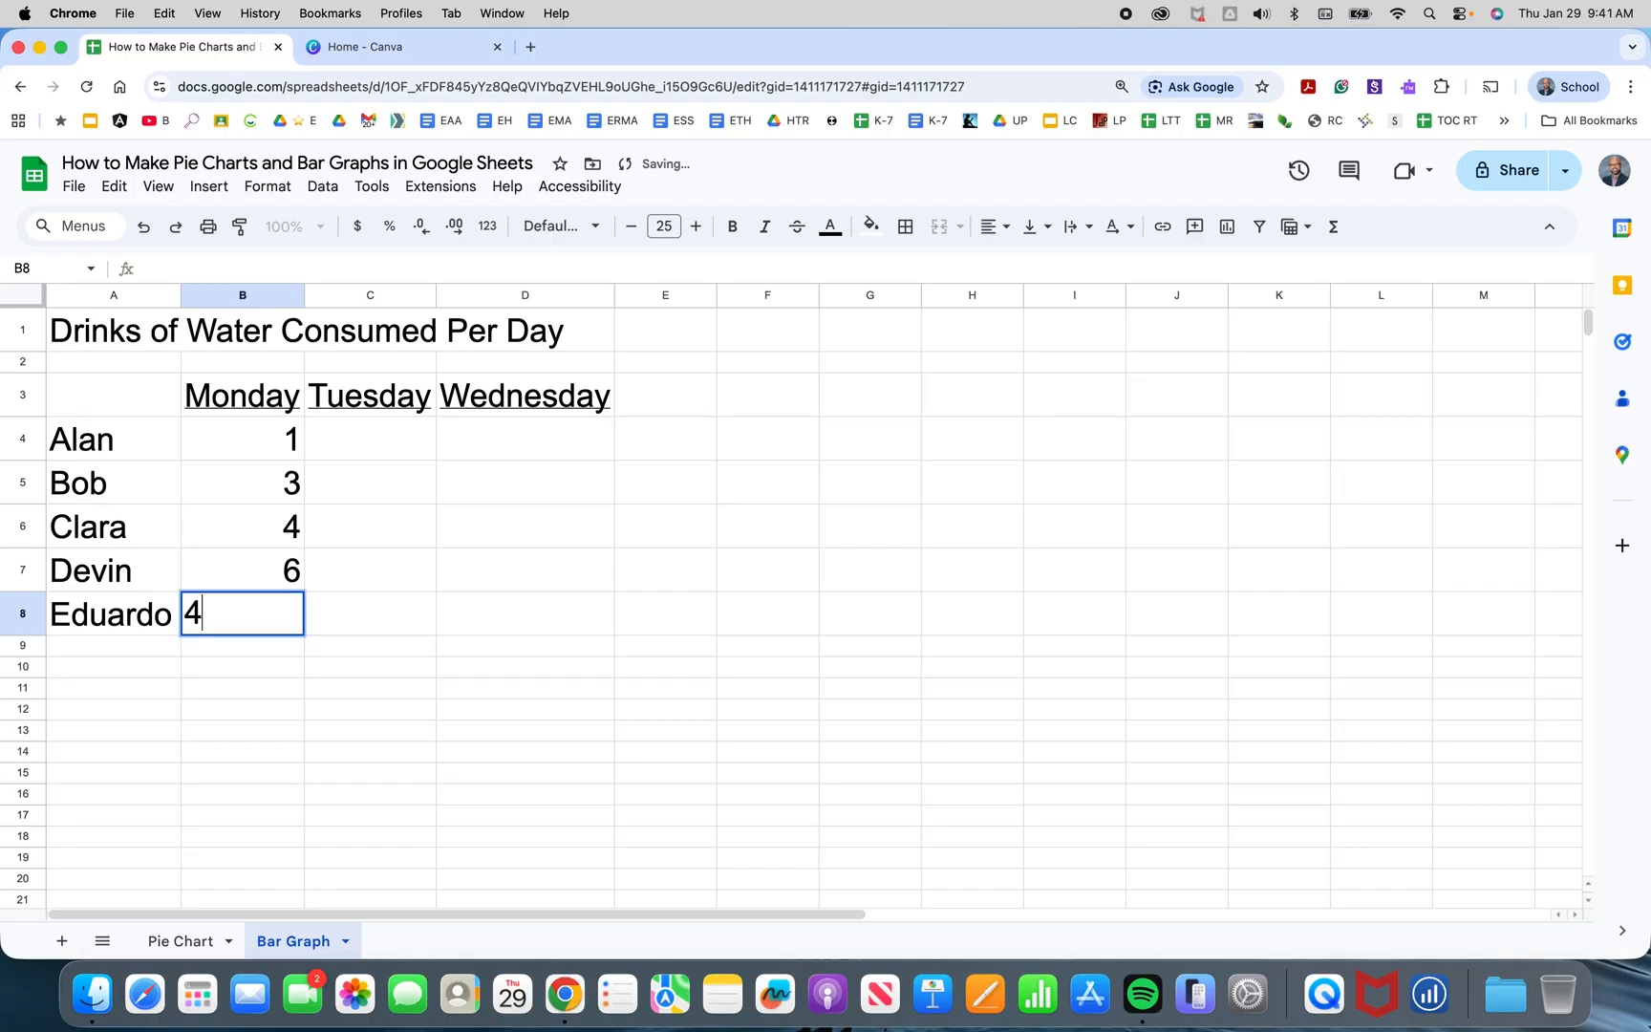
Enter Tuesday's values 3, 2, 3, 4 and 6 in C4 to C8, filling from the bottom up.
key(Tab)
text(6)
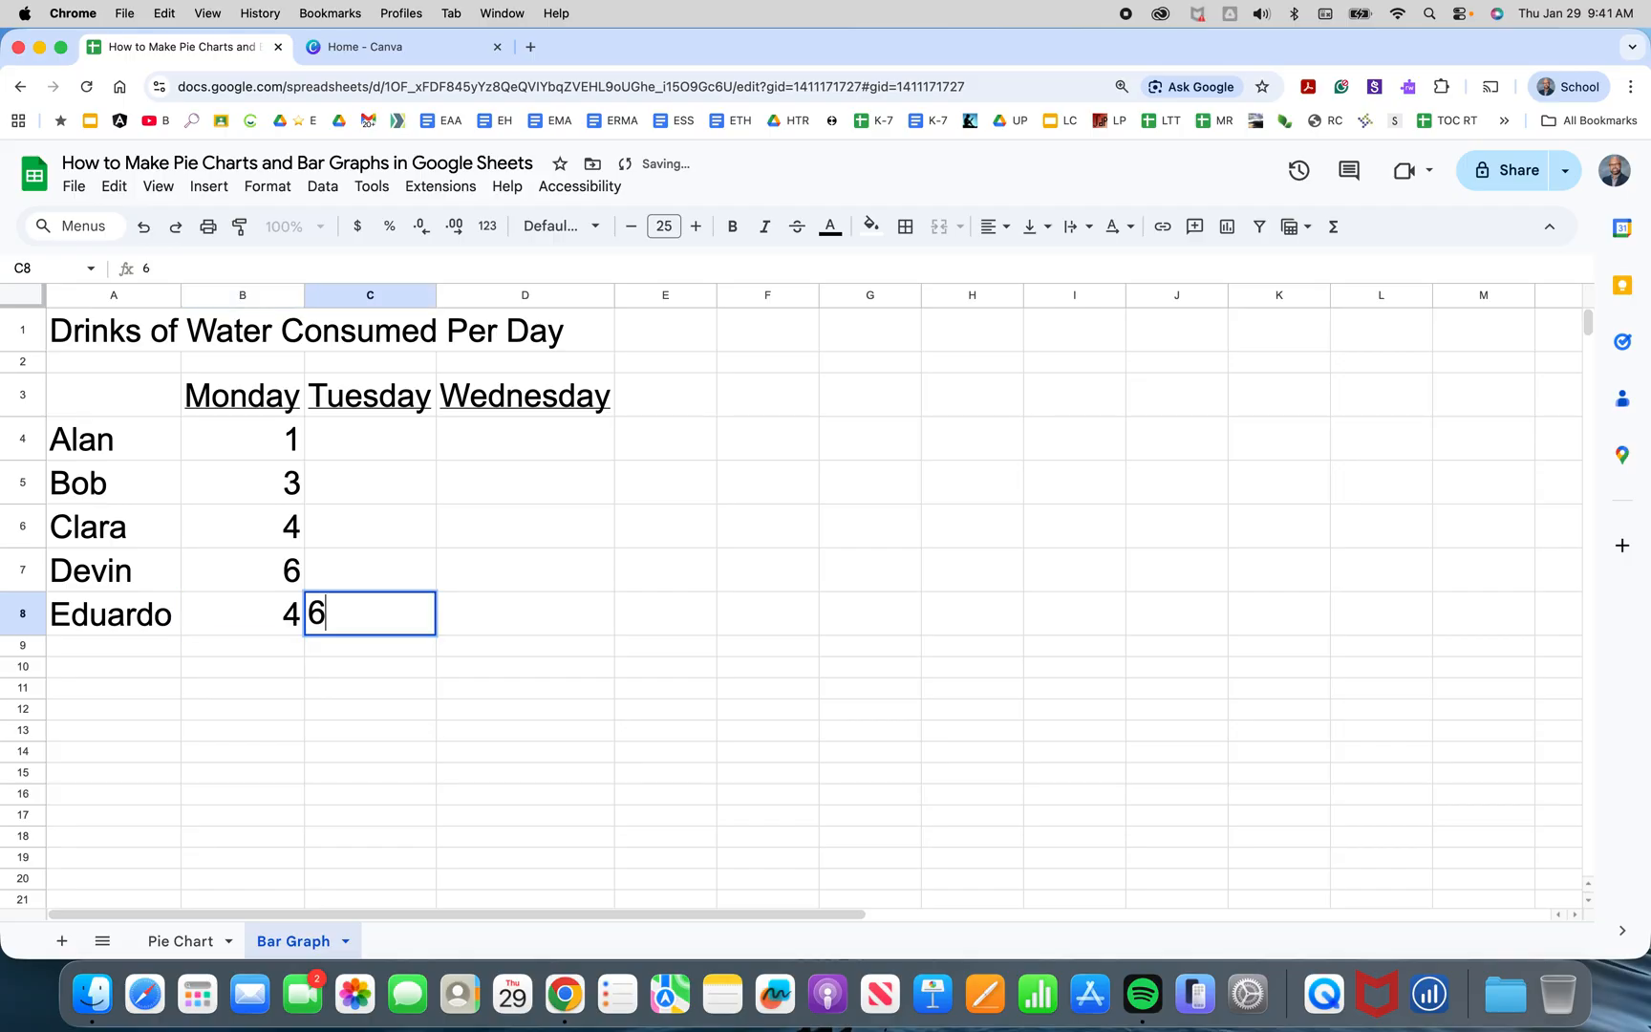
key(Up)
text(4)
key(Up)
text(3)
key(Up)
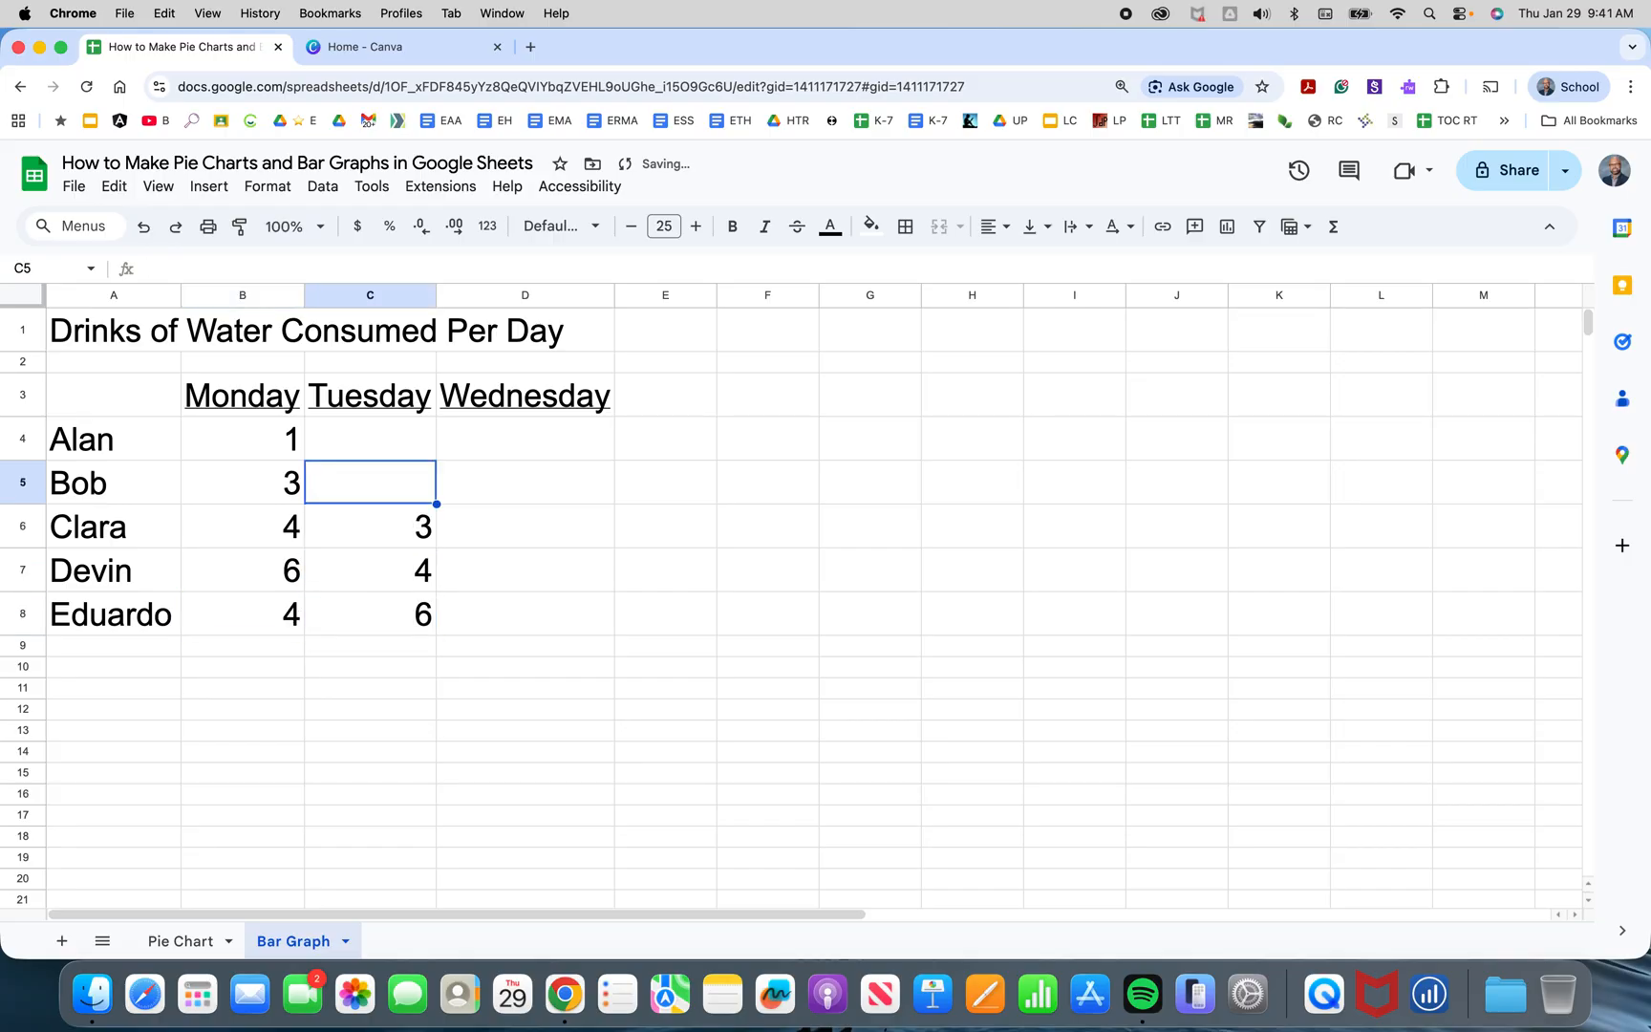
text(2)
key(Up)
text(34)
key(BackSpace)
key(Tab)
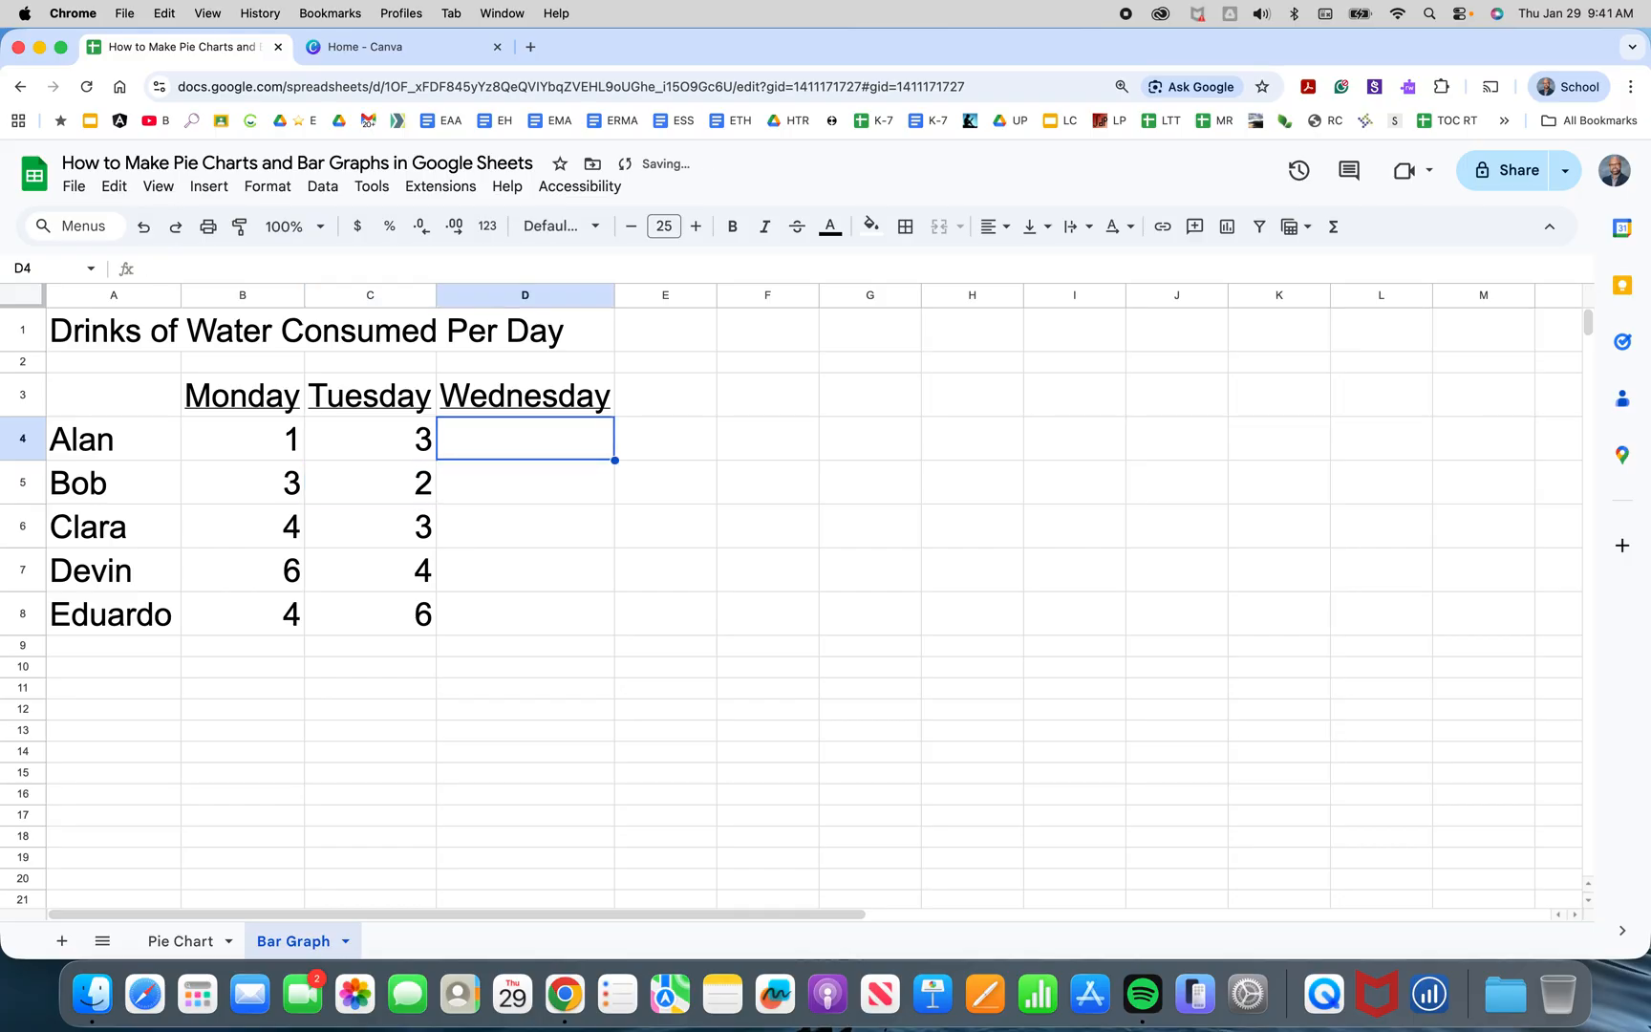
Enter Wednesday's values 2, 4, 5, 7 and 8 in D4 to D8.
text(2)
key(Return)
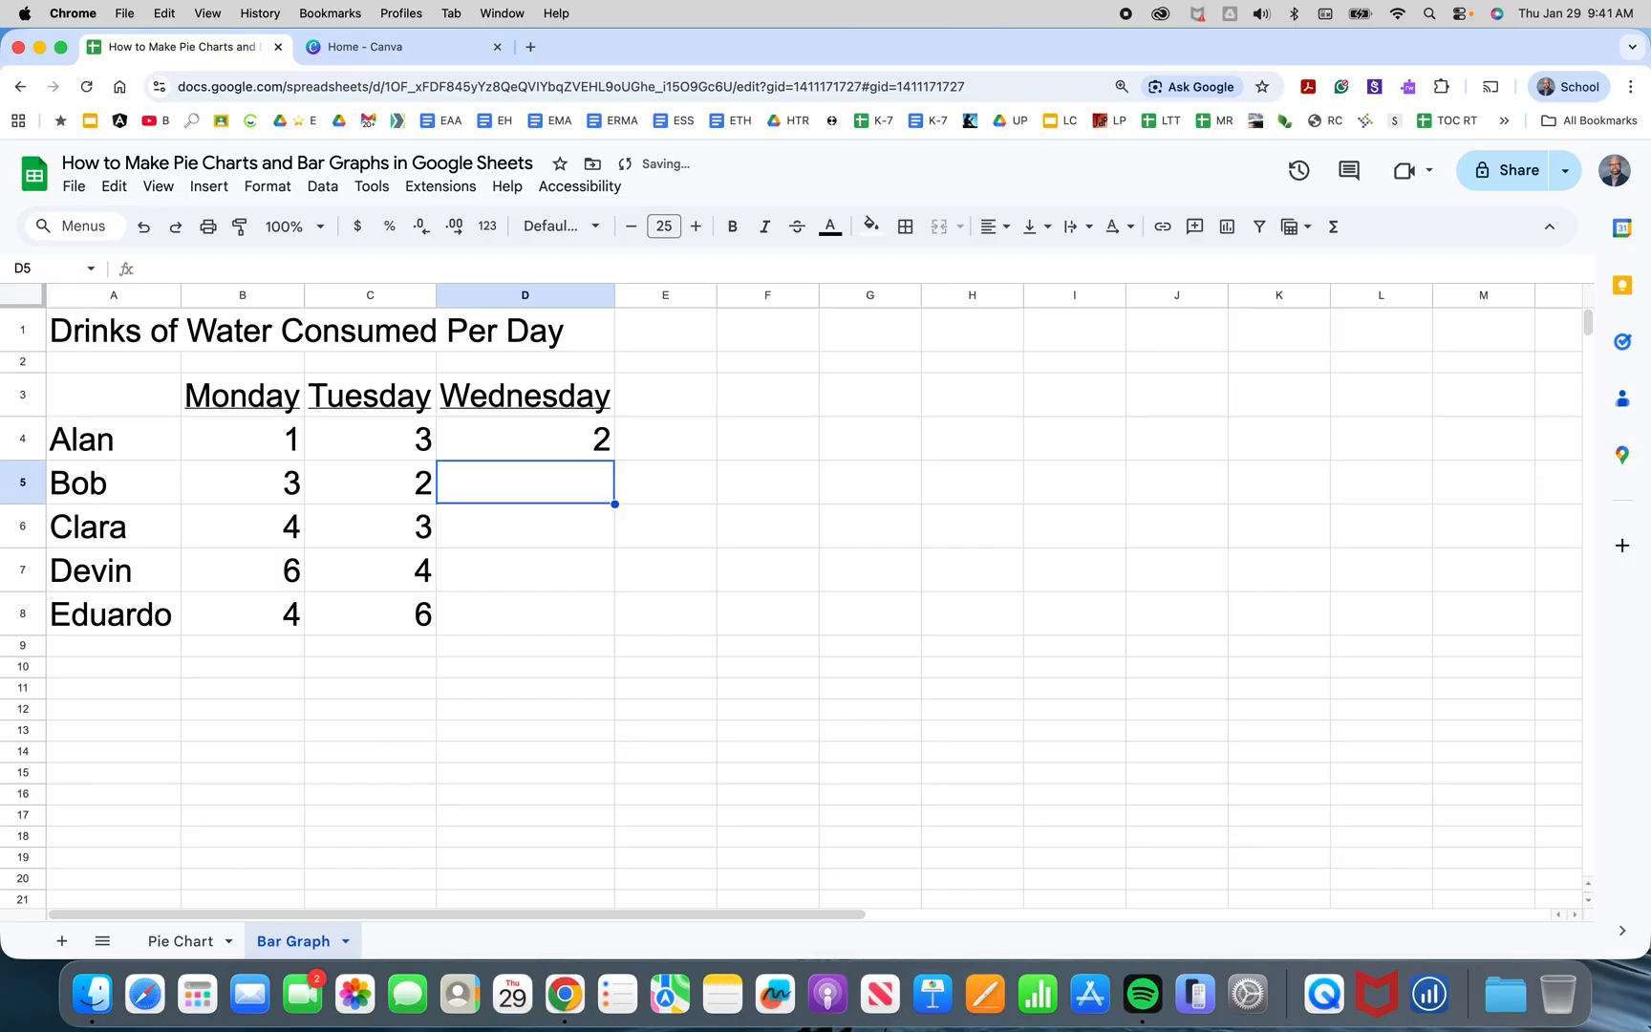
text(4)
key(Return)
text(5)
key(Return)
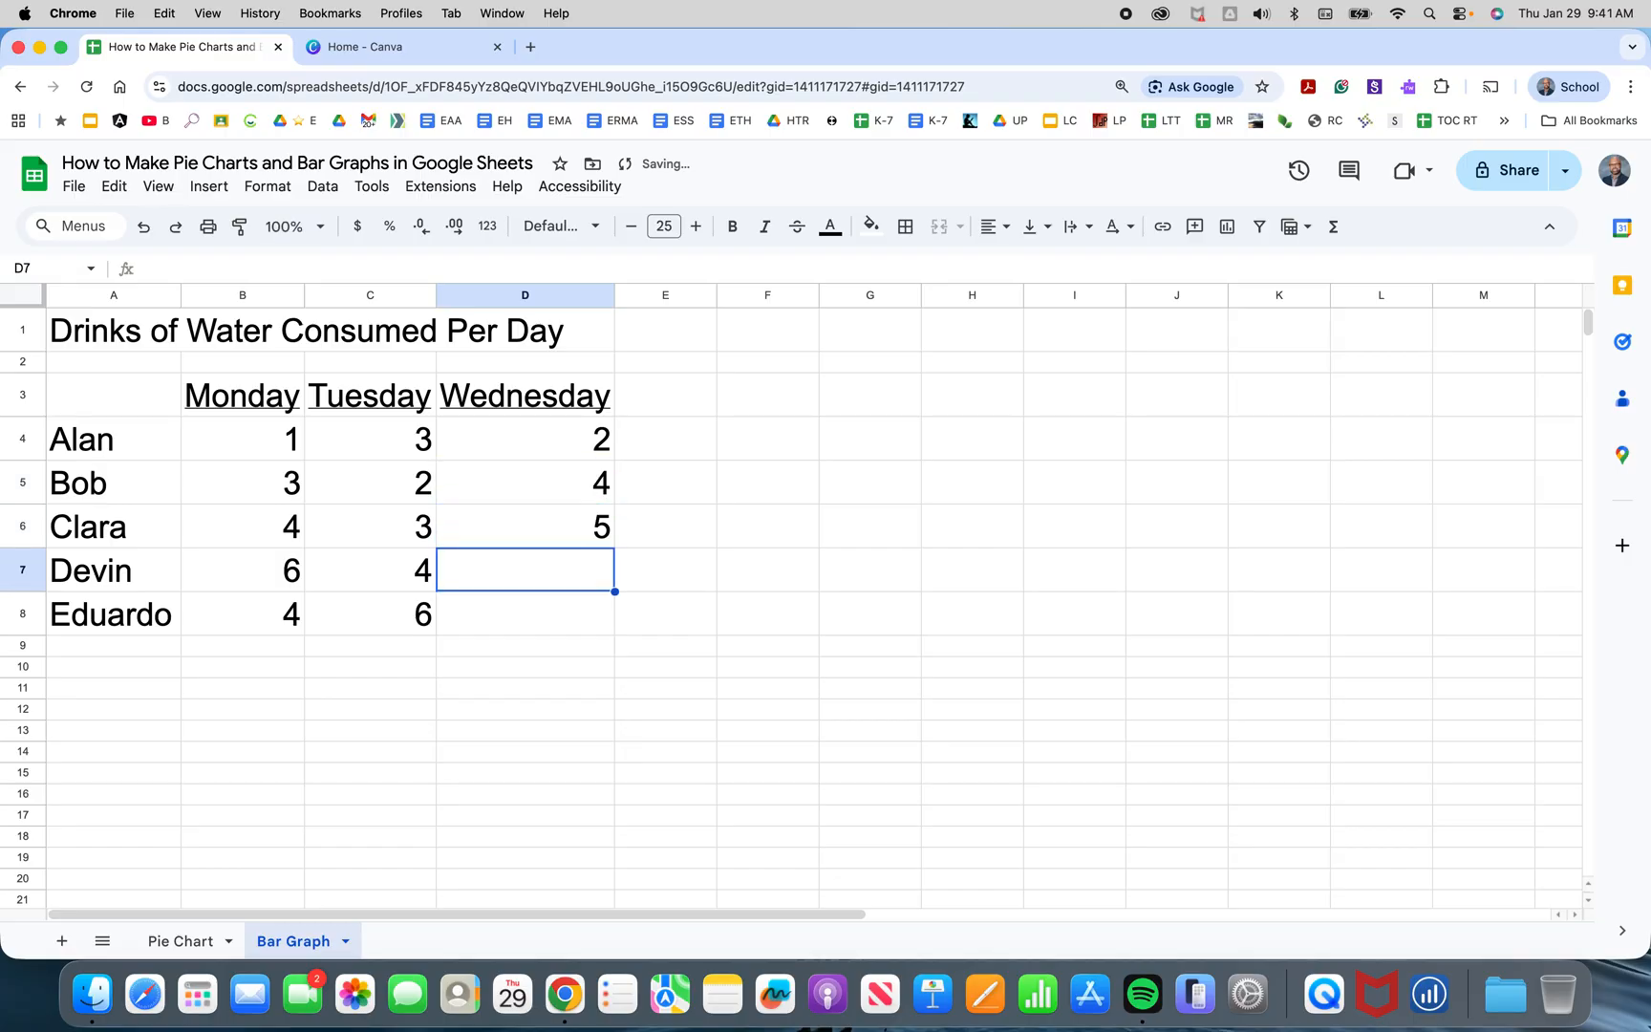
text(7)
key(Return)
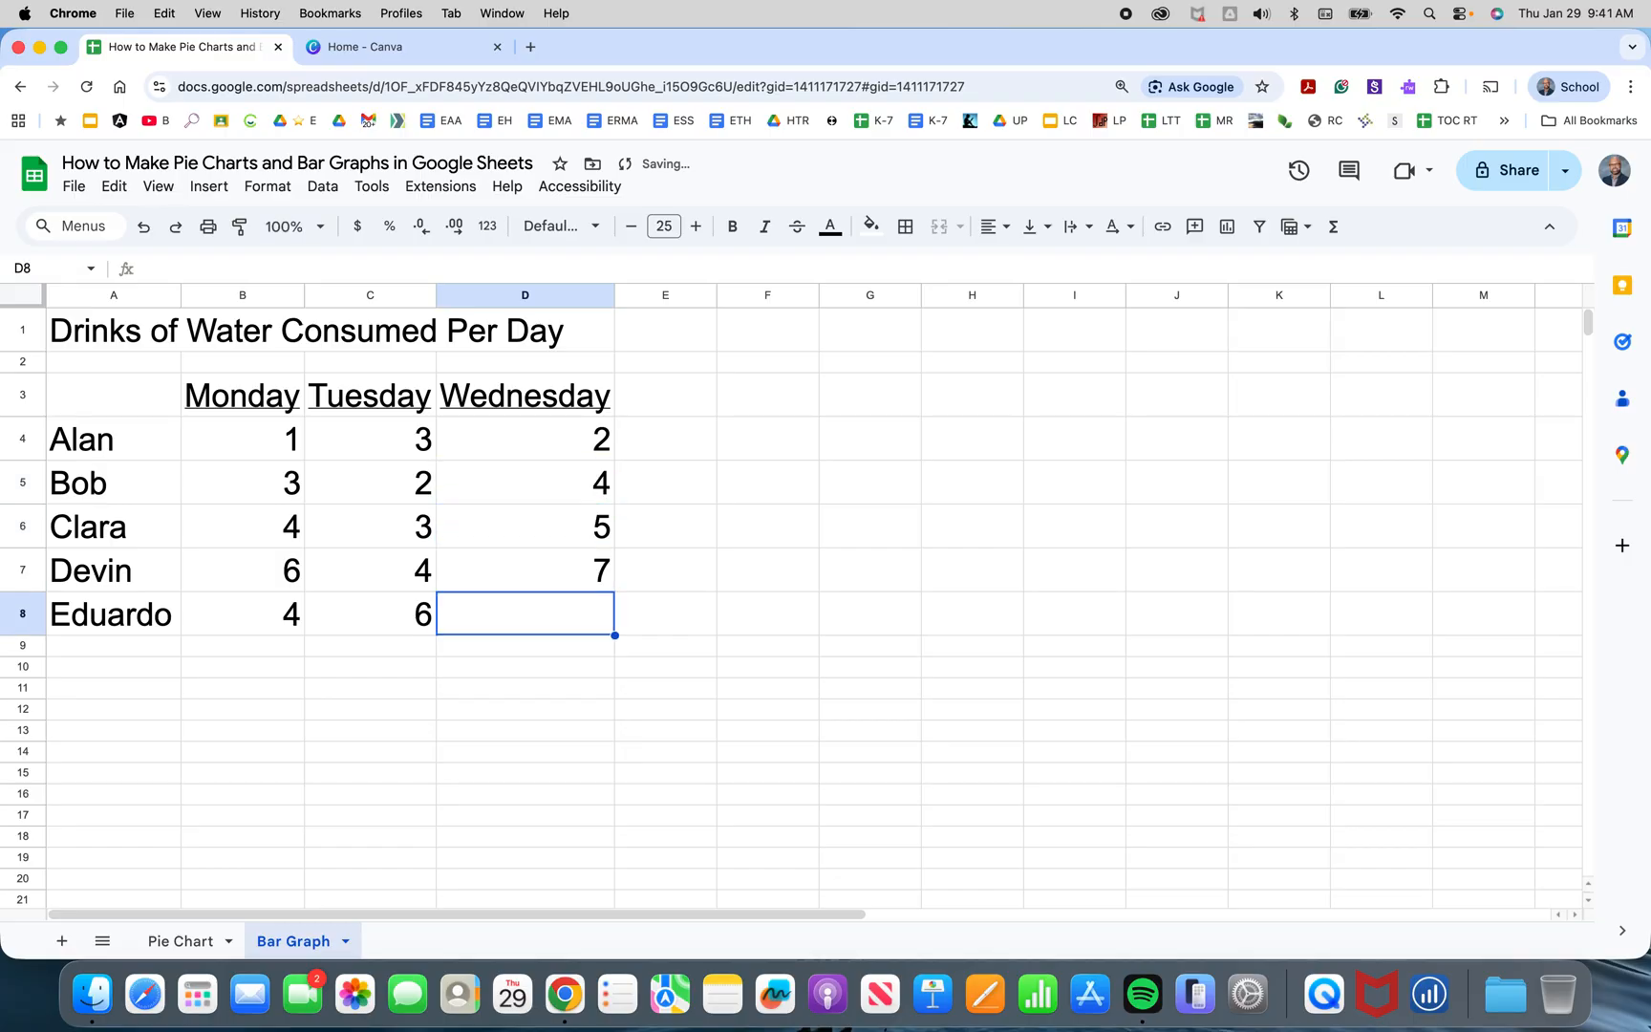
text(8)
key(Return)
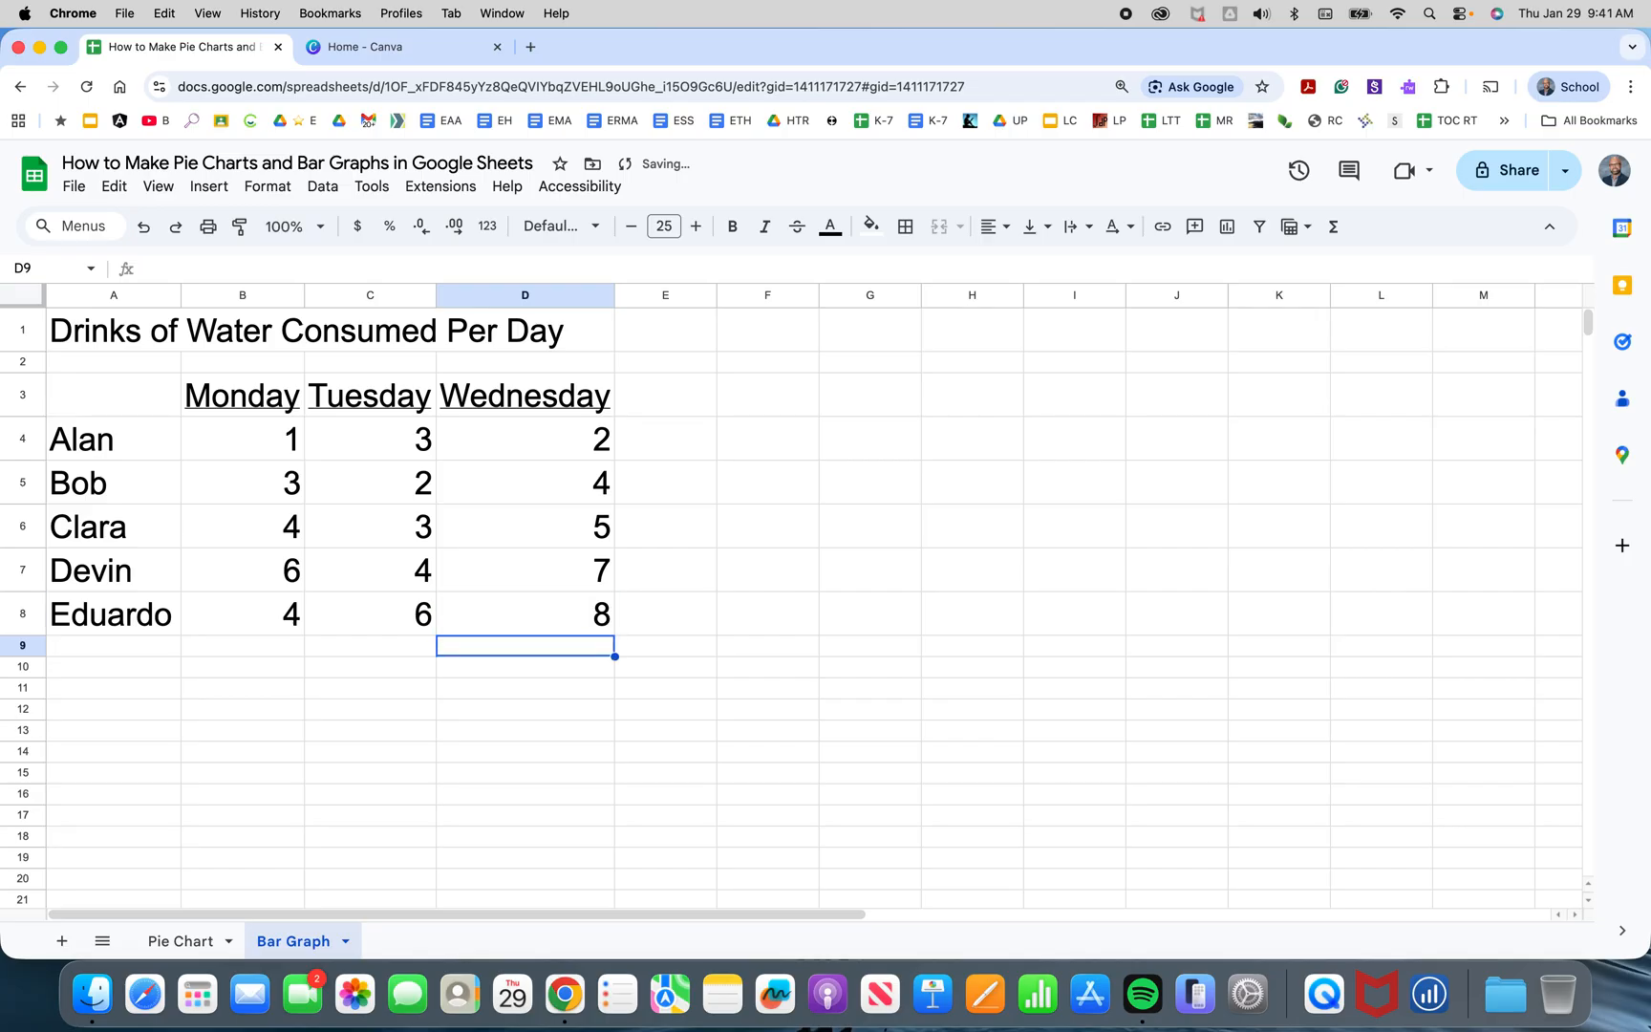
Select the table A1:D8 and insert a chart from it.
key(Up)
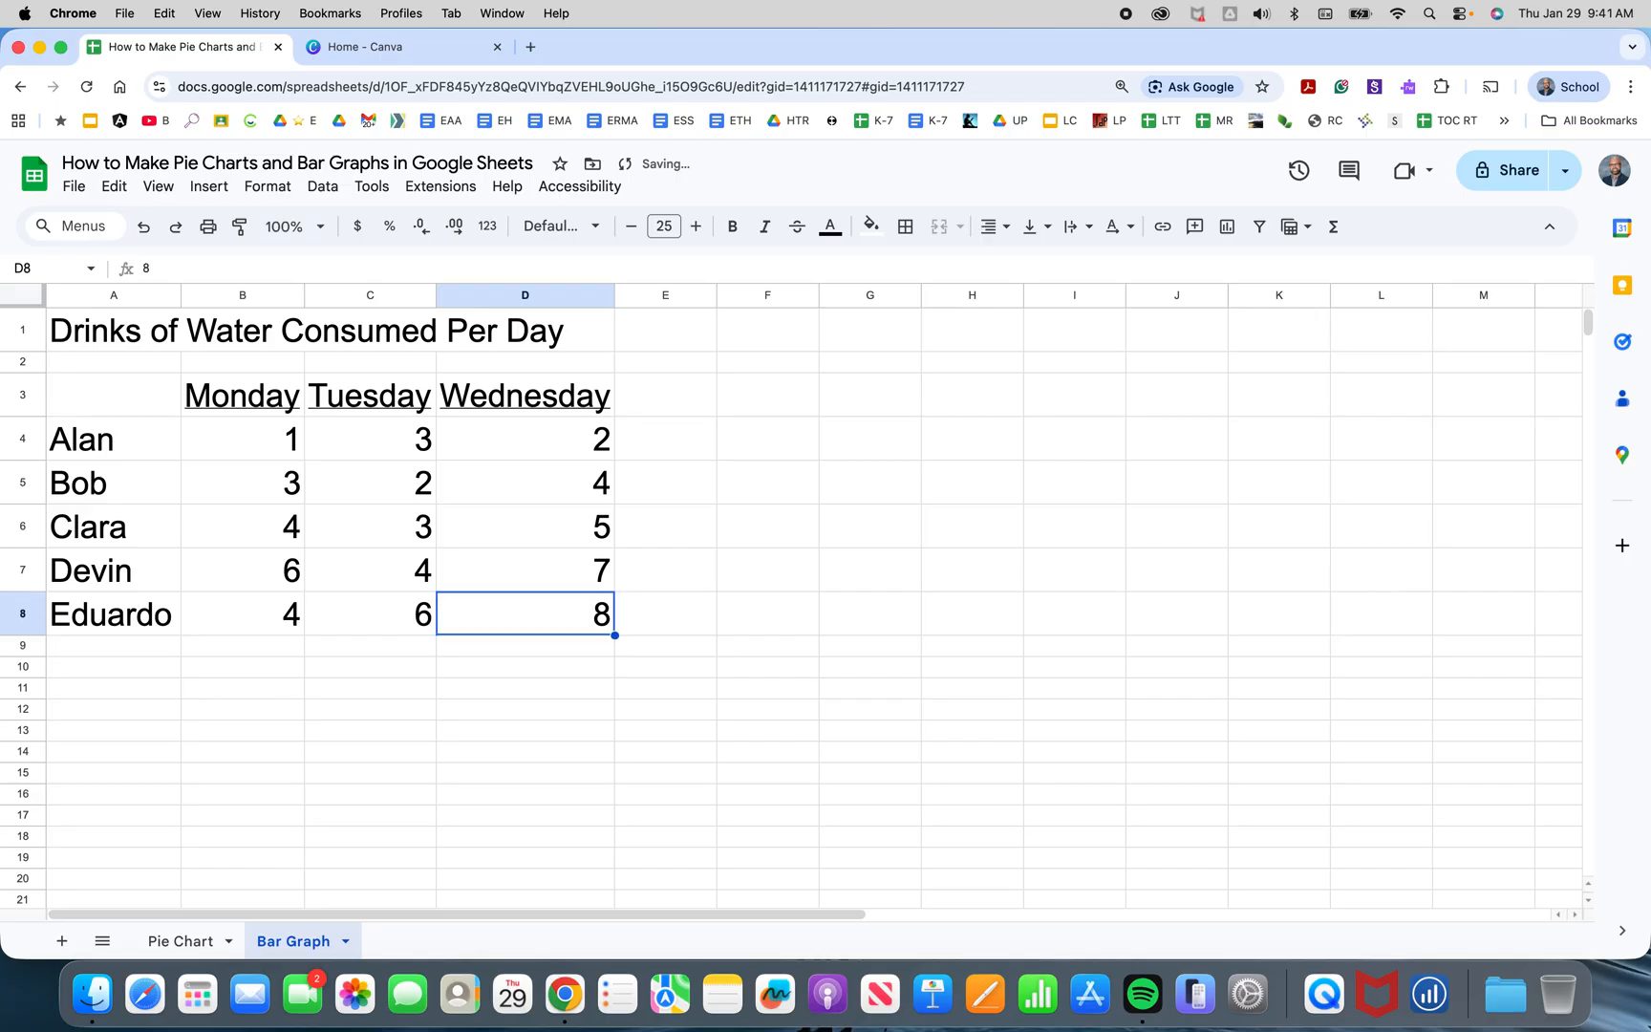
key(shift+Up)
key(shift+Up)
key(shift+Up)
key(shift+Up)
key(shift+Up)
key(shift+Up)
key(shift+Up)
key(shift+Left)
key(shift+Left)
key(shift+Left)
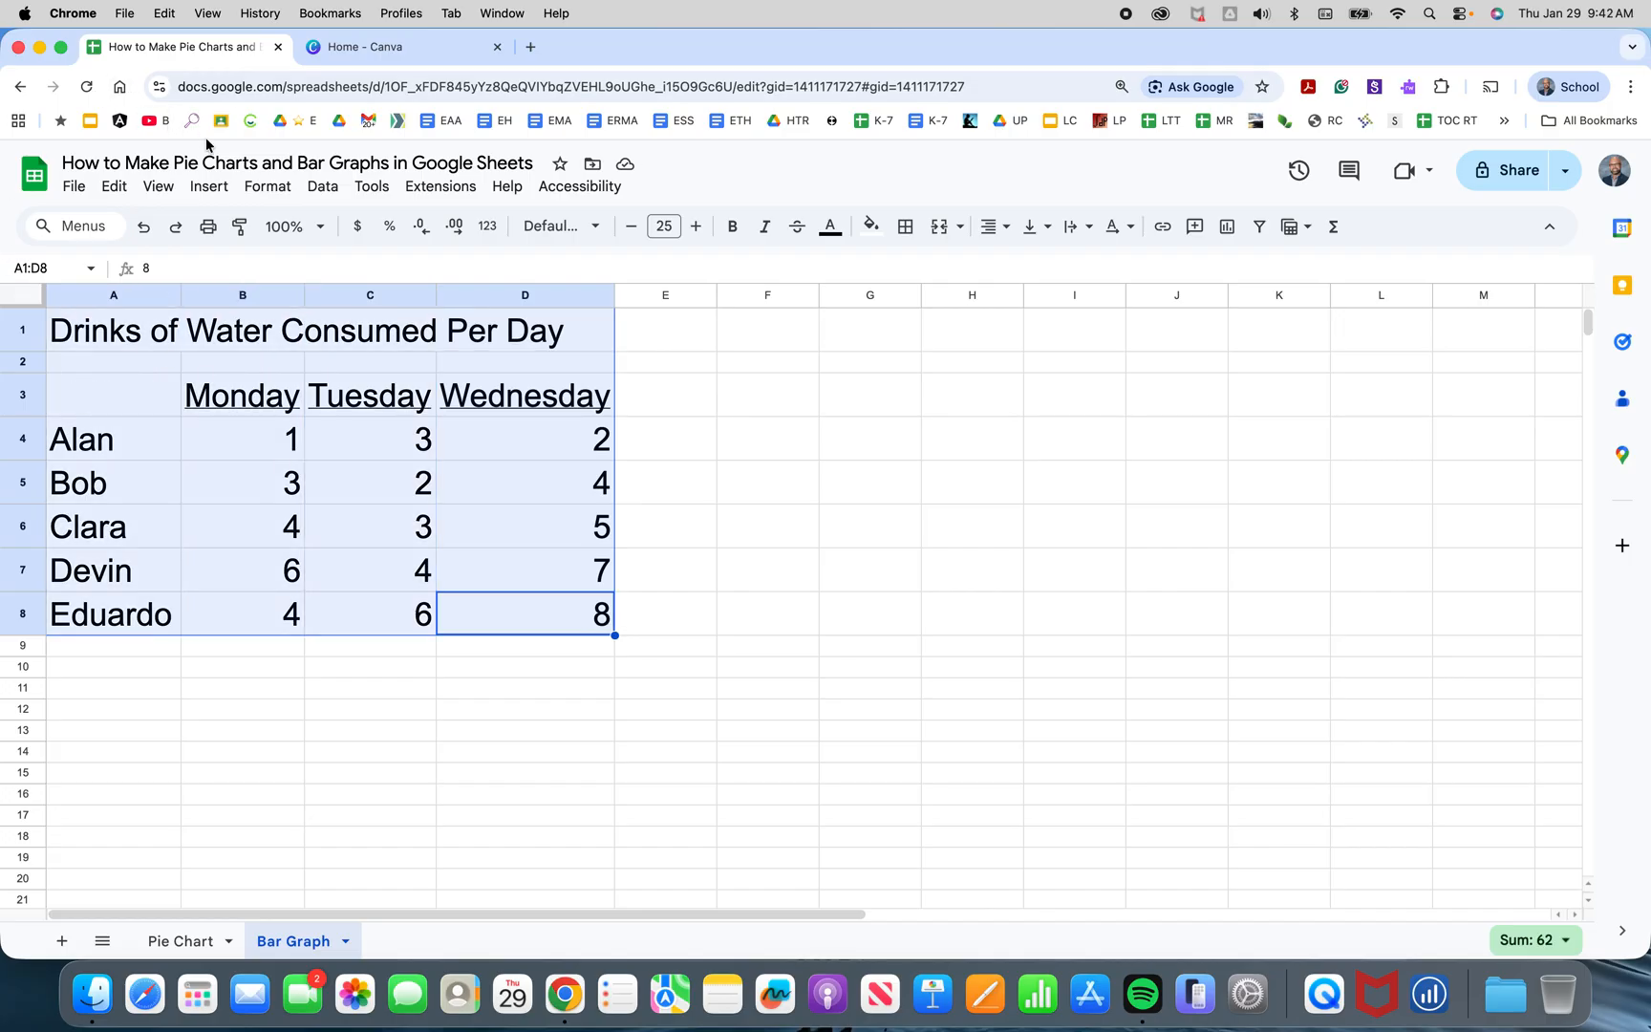
click(212, 186)
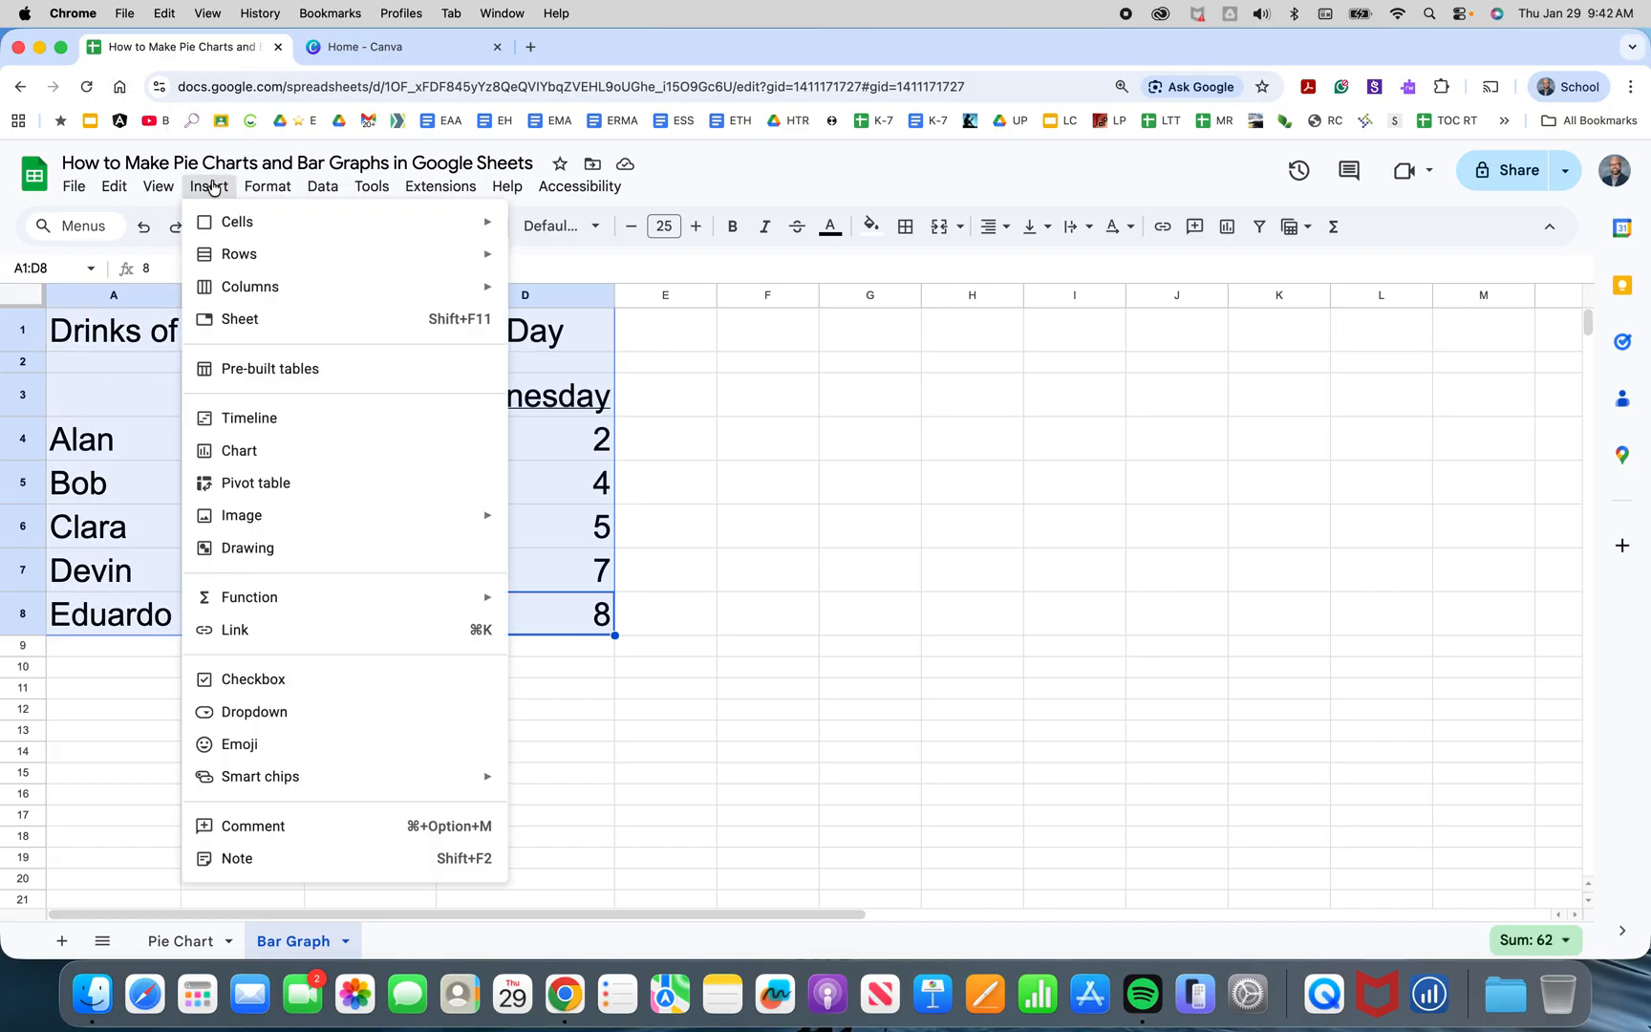
click(241, 450)
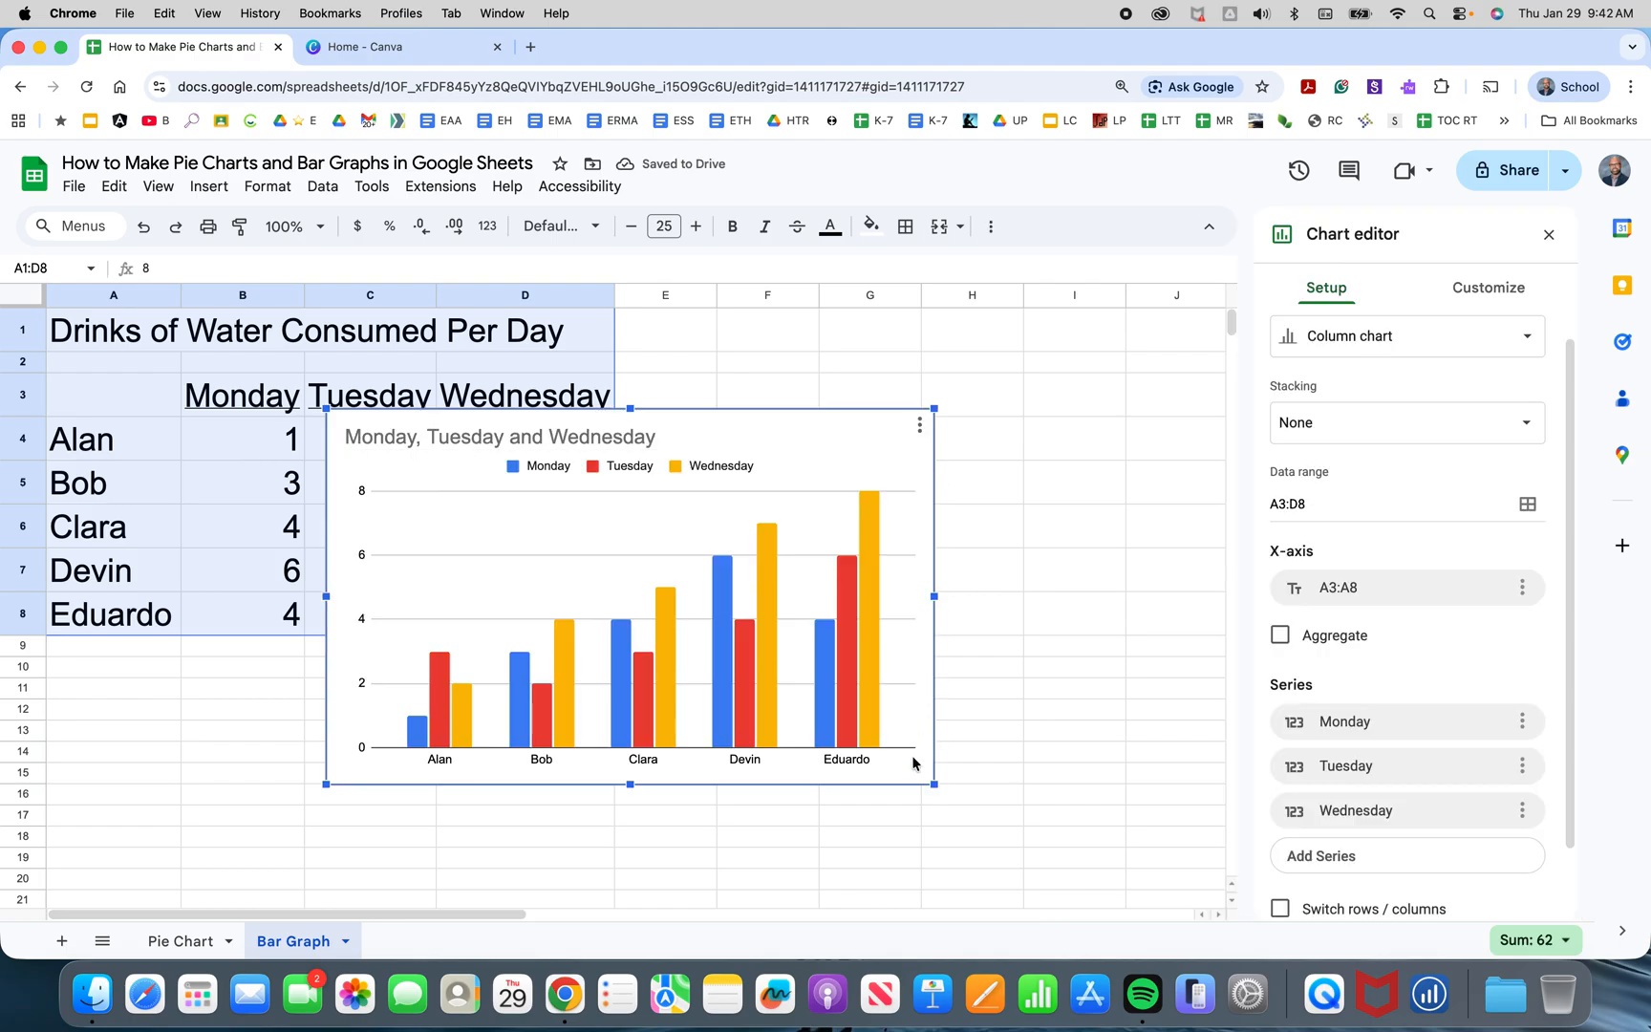
Move the column chart beside the table and enlarge it by its corner handle.
drag(916, 769, 1275, 878)
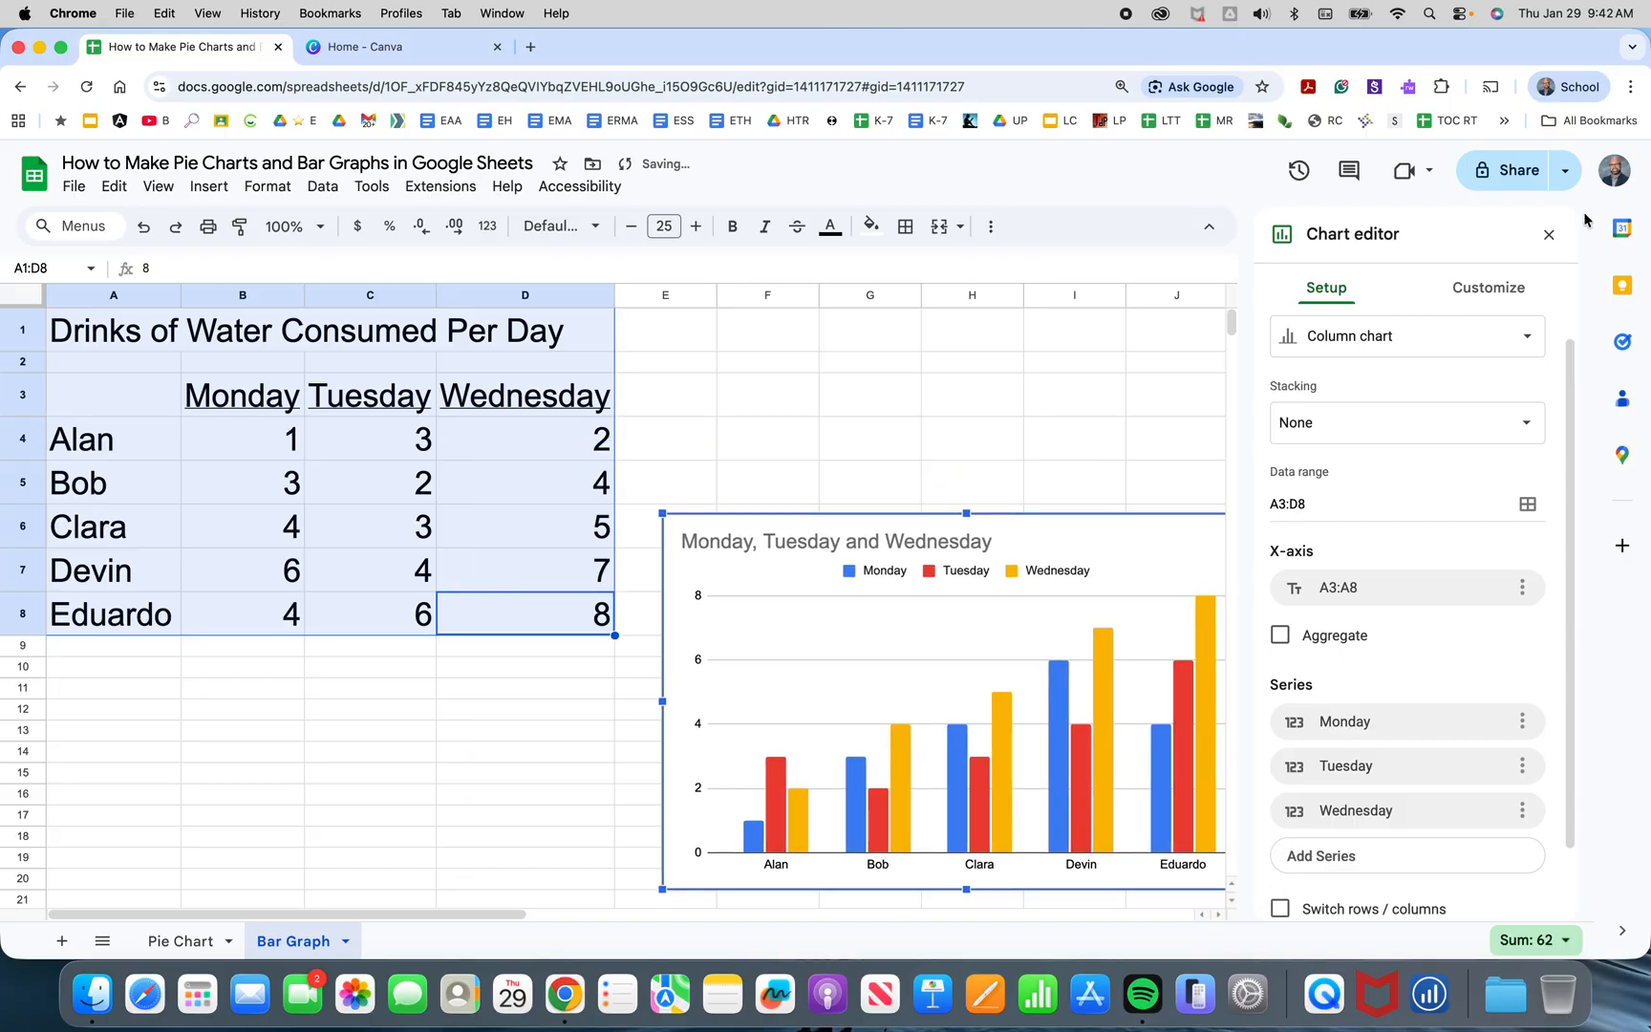
click(1548, 235)
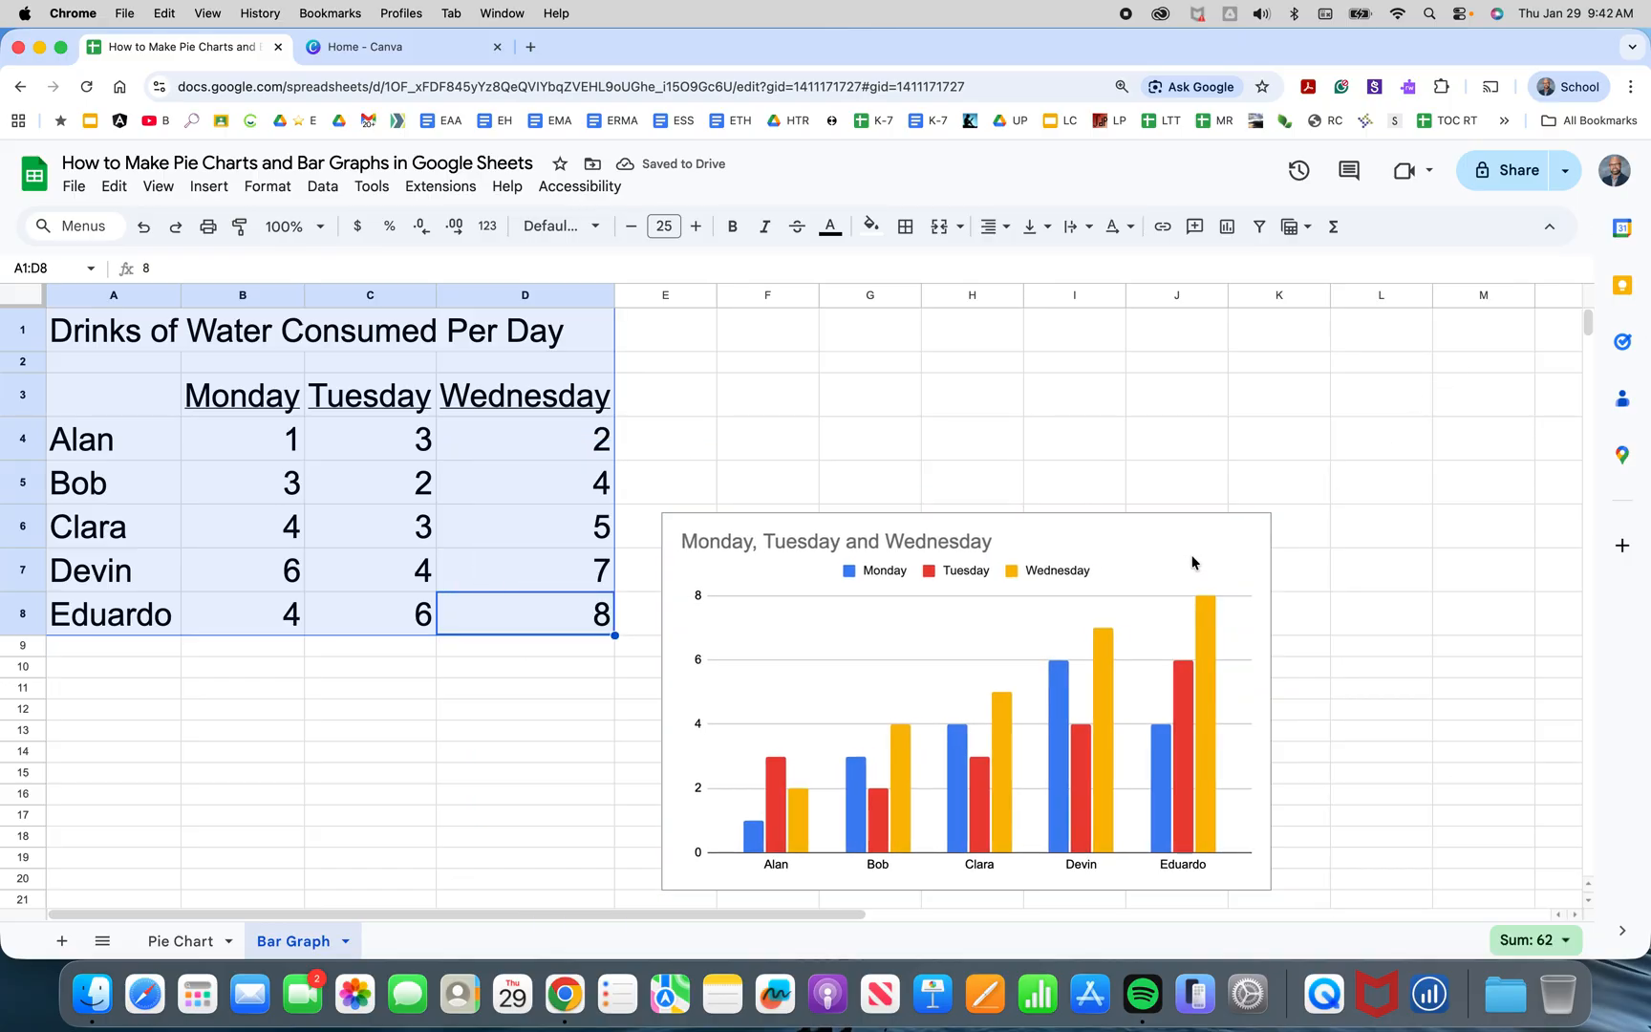
click(1013, 549)
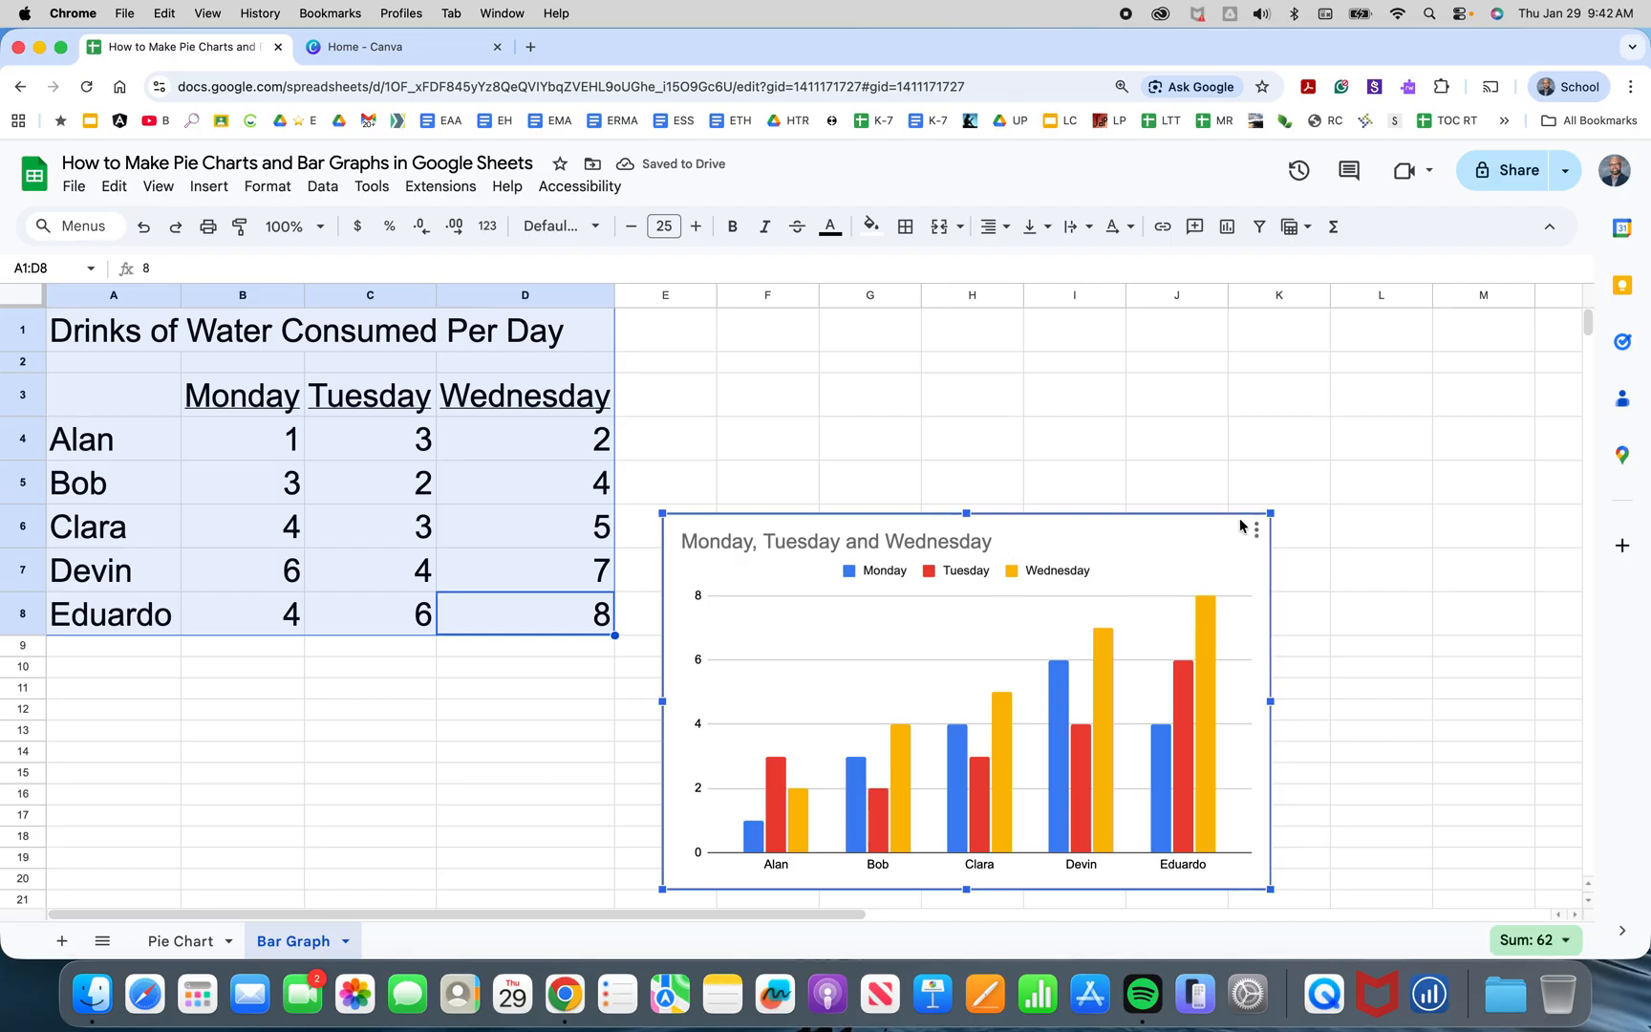
drag(1273, 512, 1387, 369)
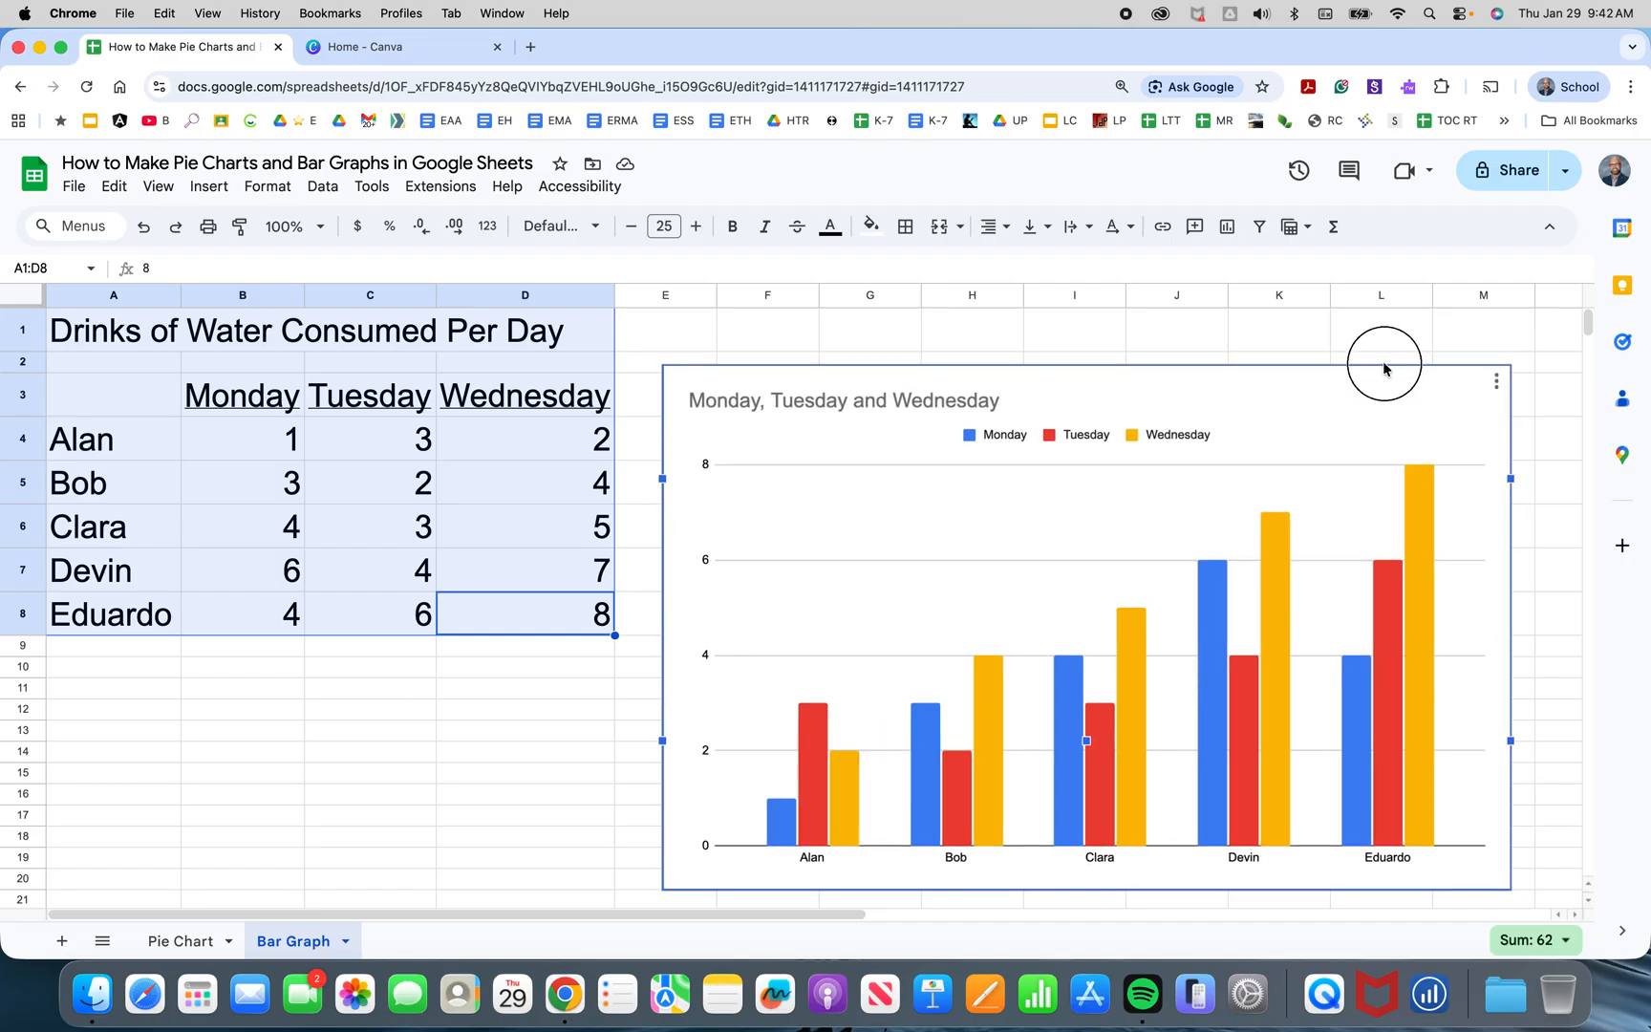
Change the chart title to "Drinks of Water Consumed Per Day" in the chart editor.
click(1496, 383)
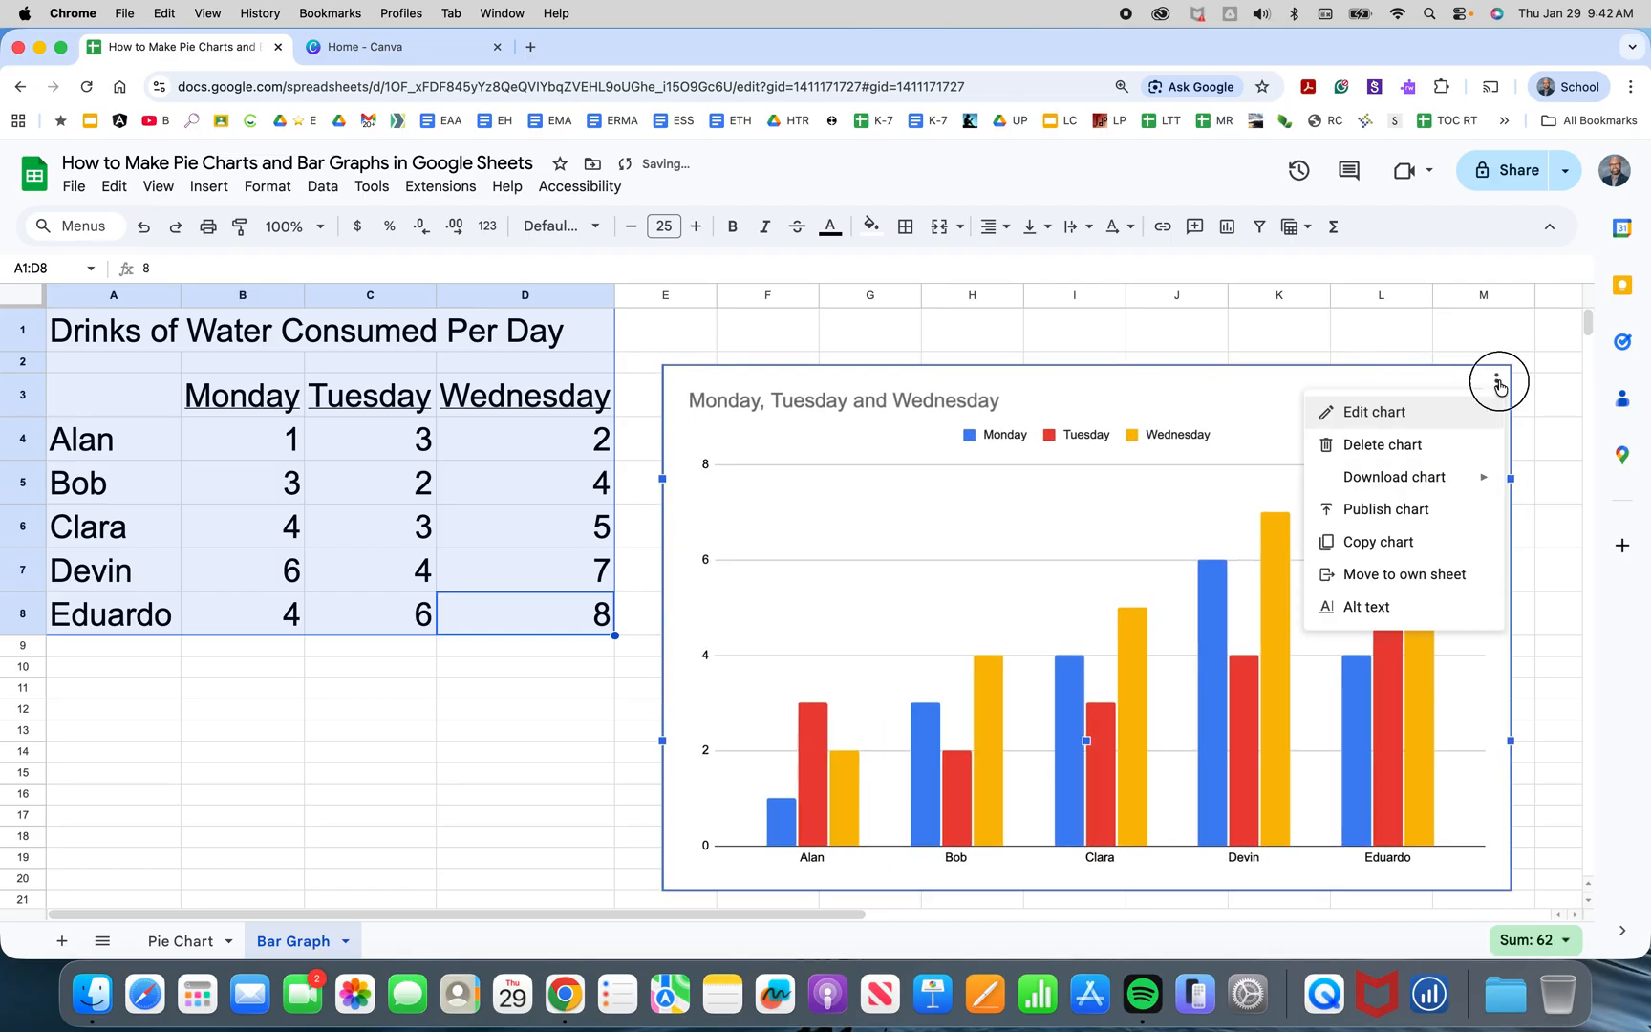
click(1454, 415)
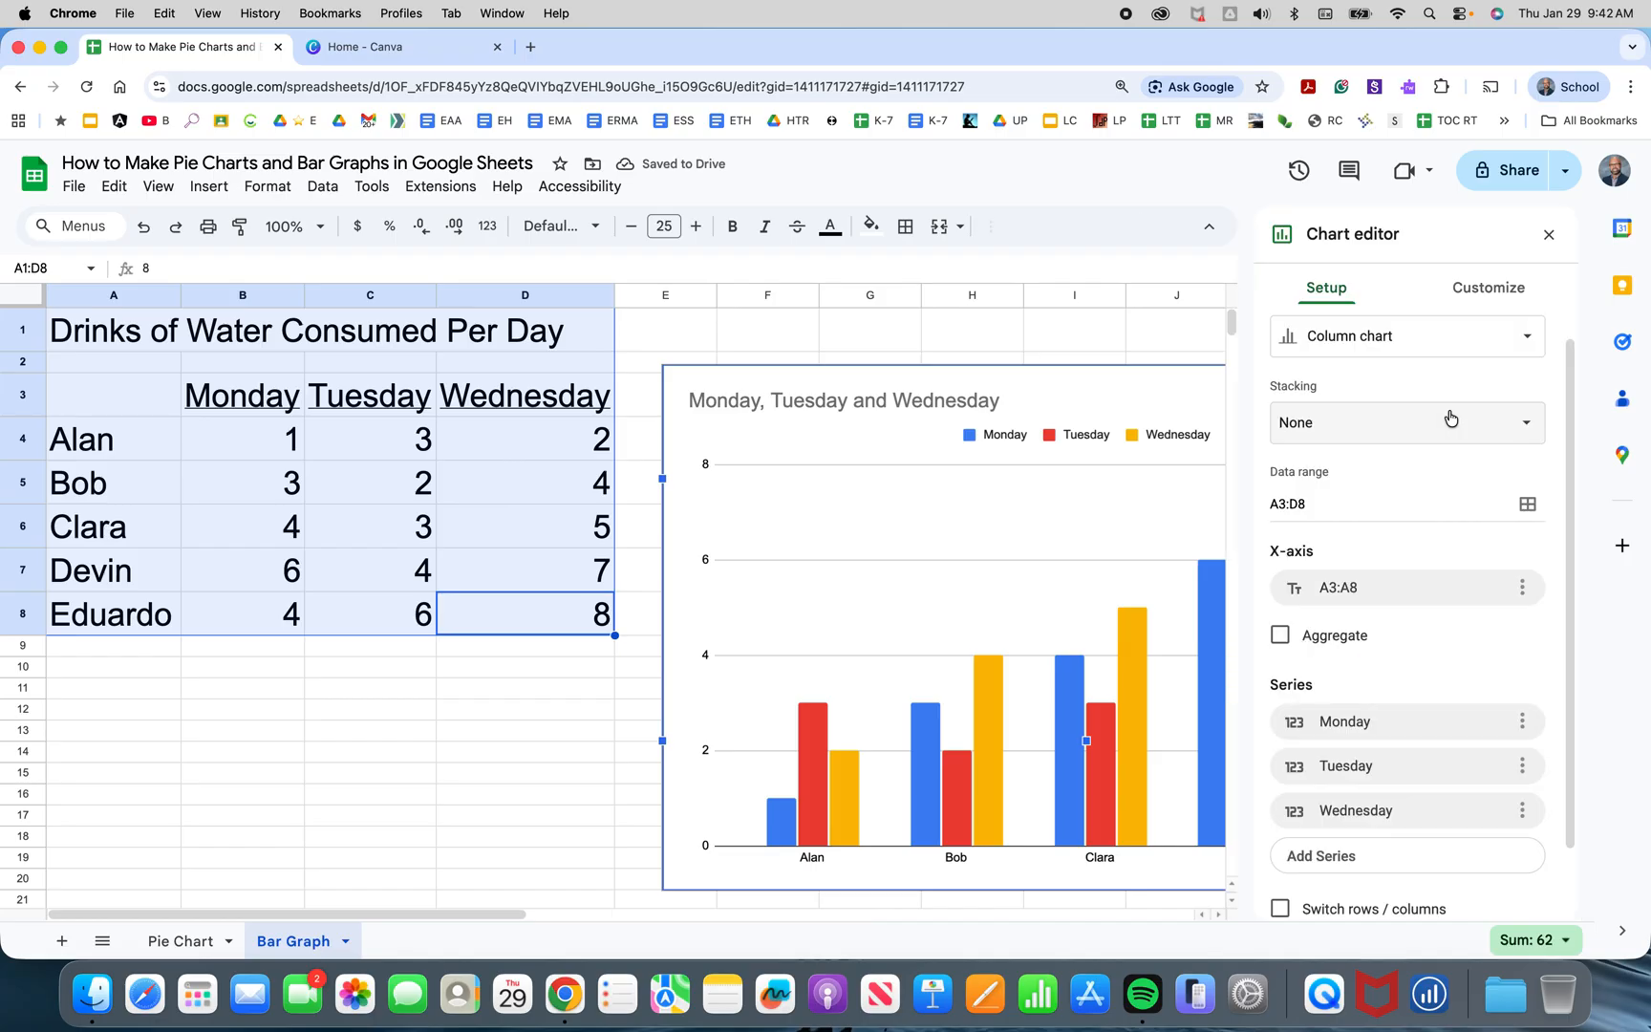
click(1475, 287)
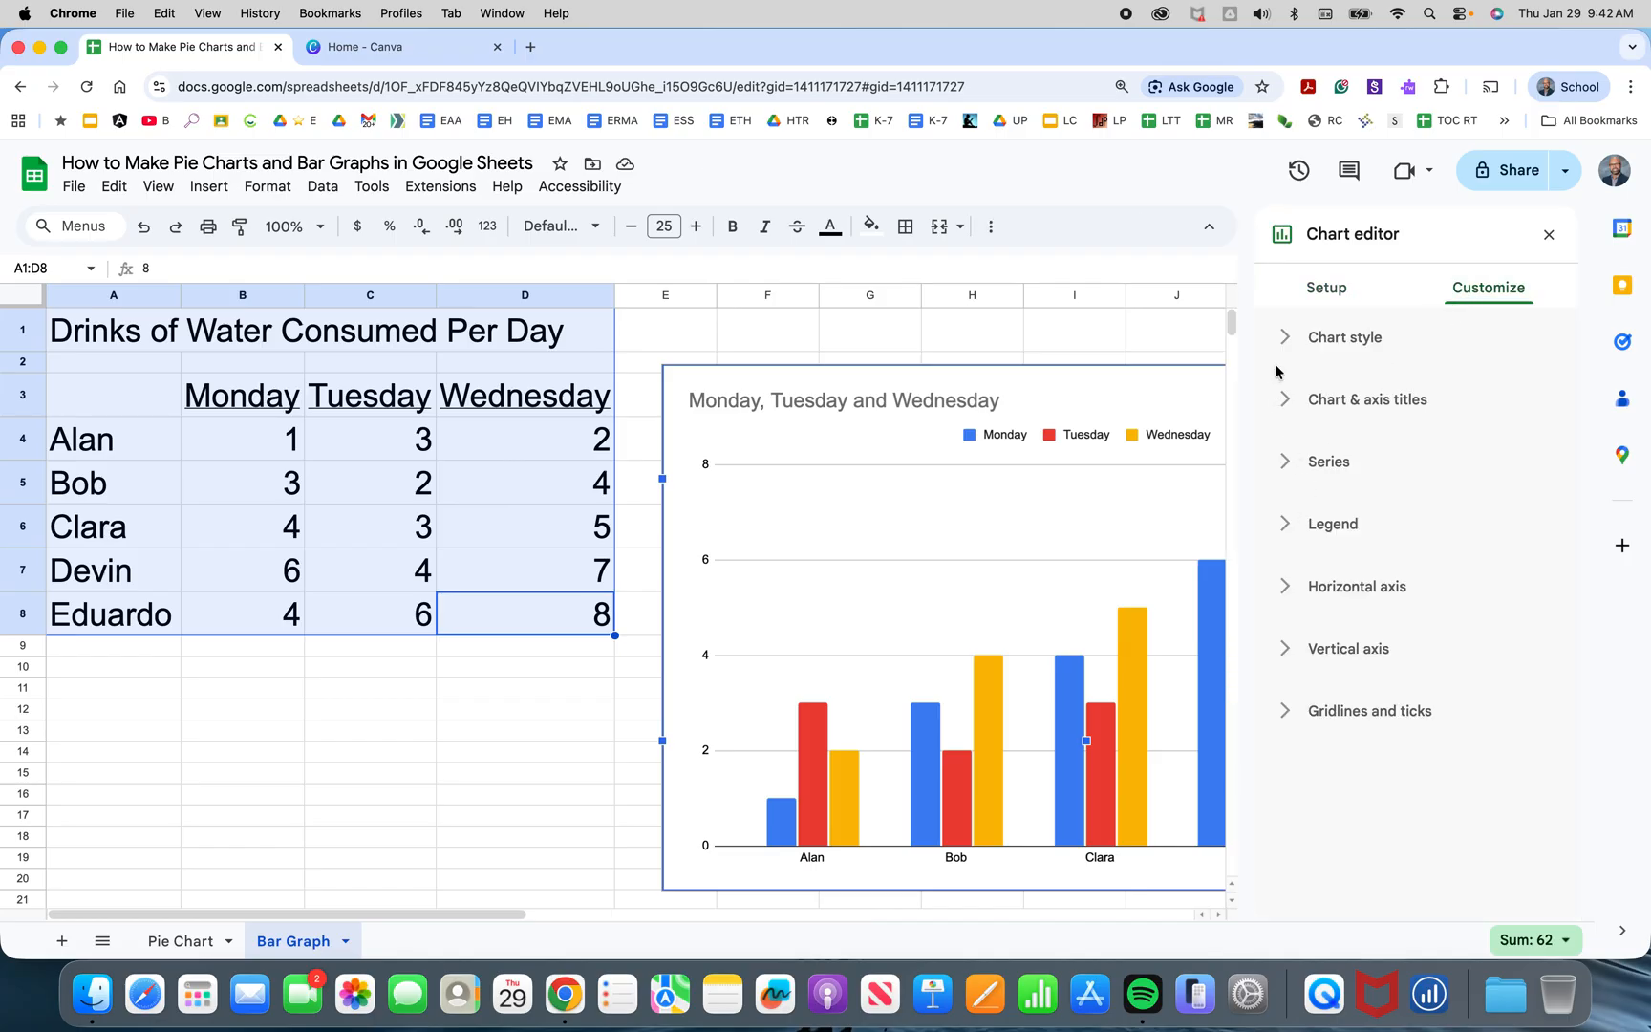
click(1287, 402)
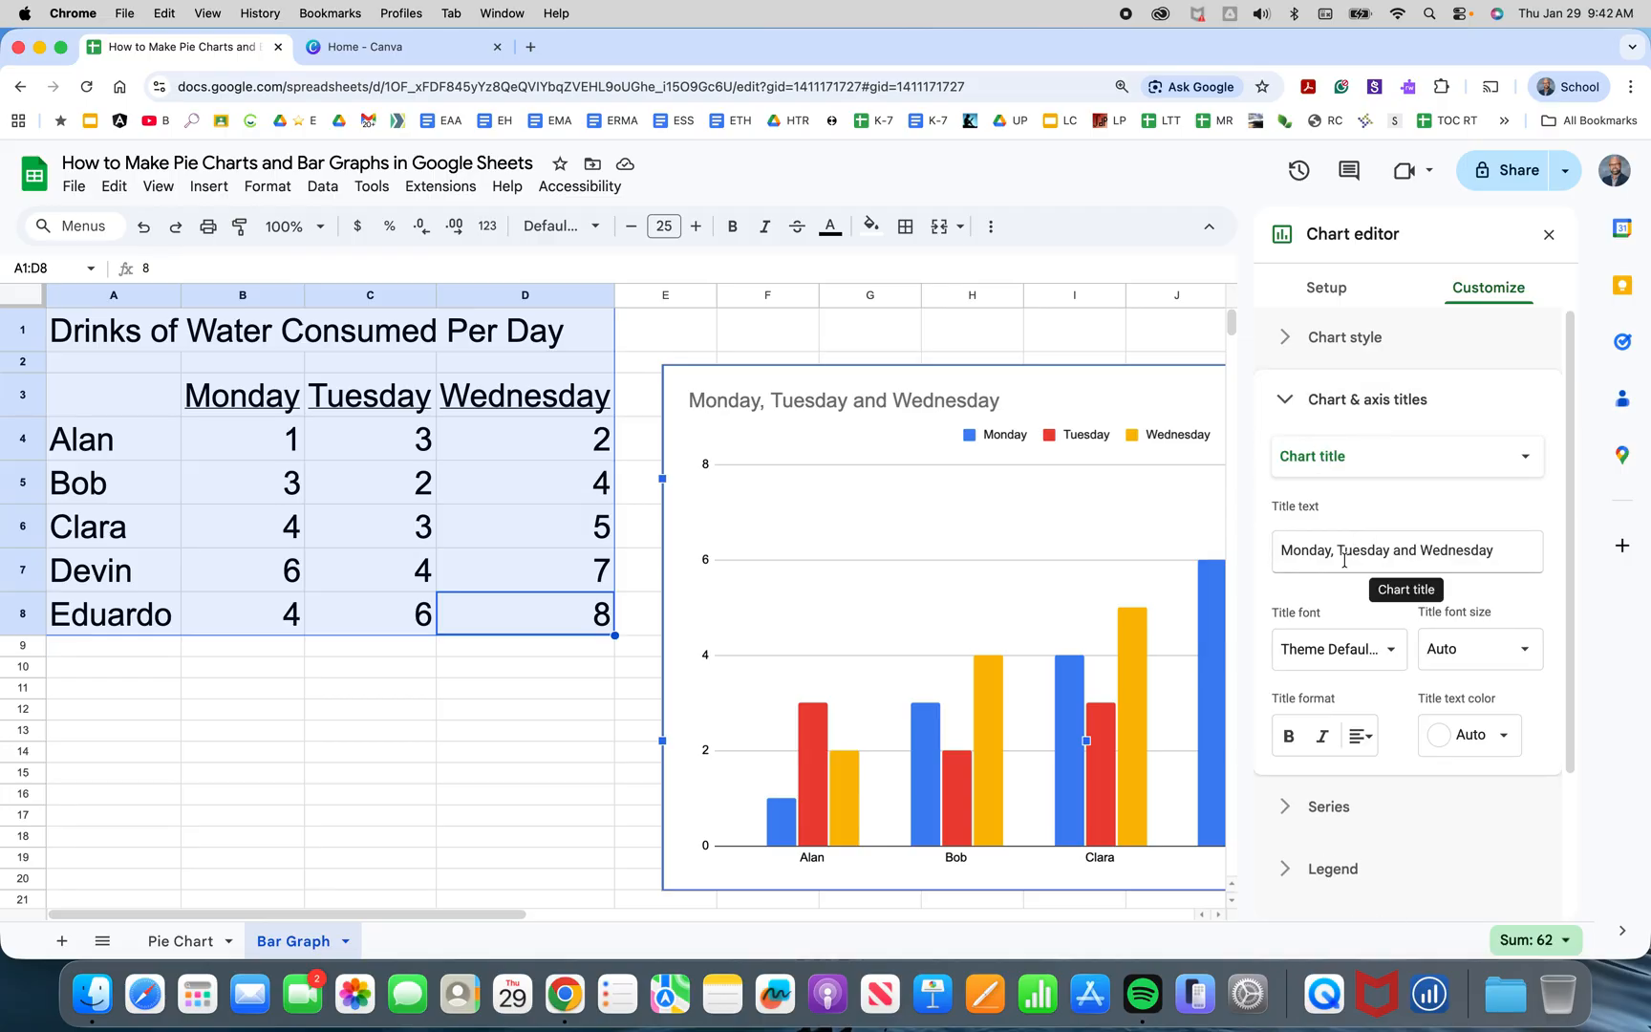
triple_click(1341, 552)
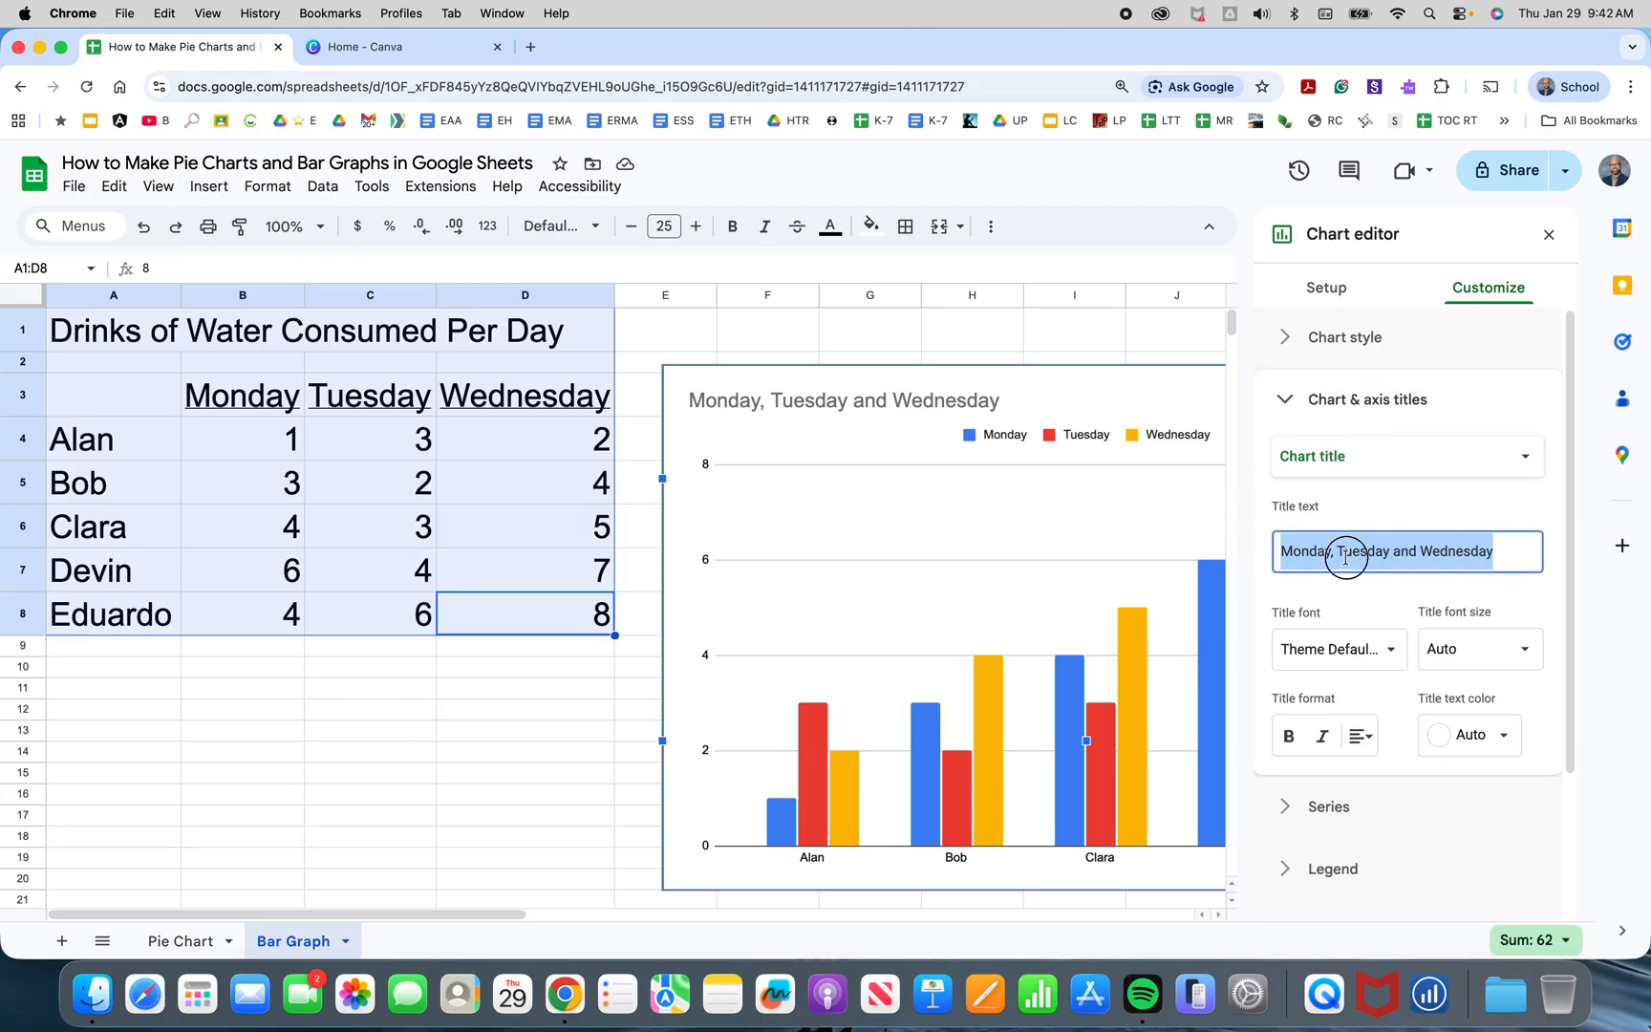
text(Drinks of Water Consu,ed)
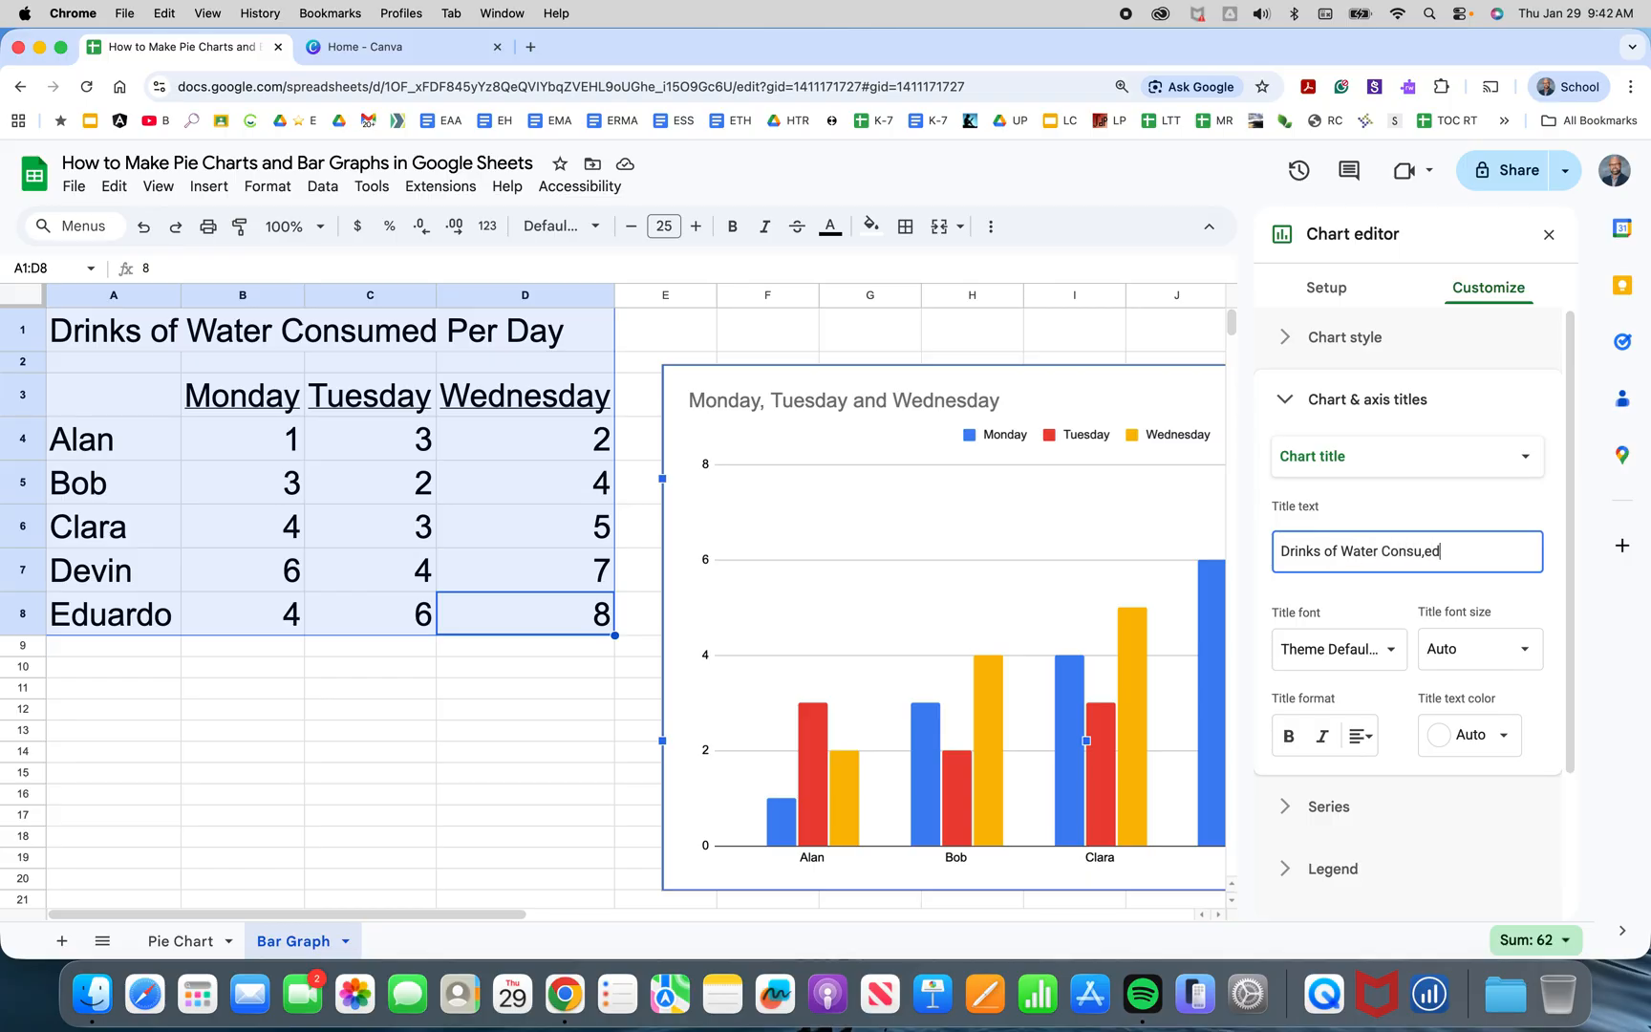
key(BackSpace)
key(BackSpace)
key(BackSpace)
text(med Per Day)
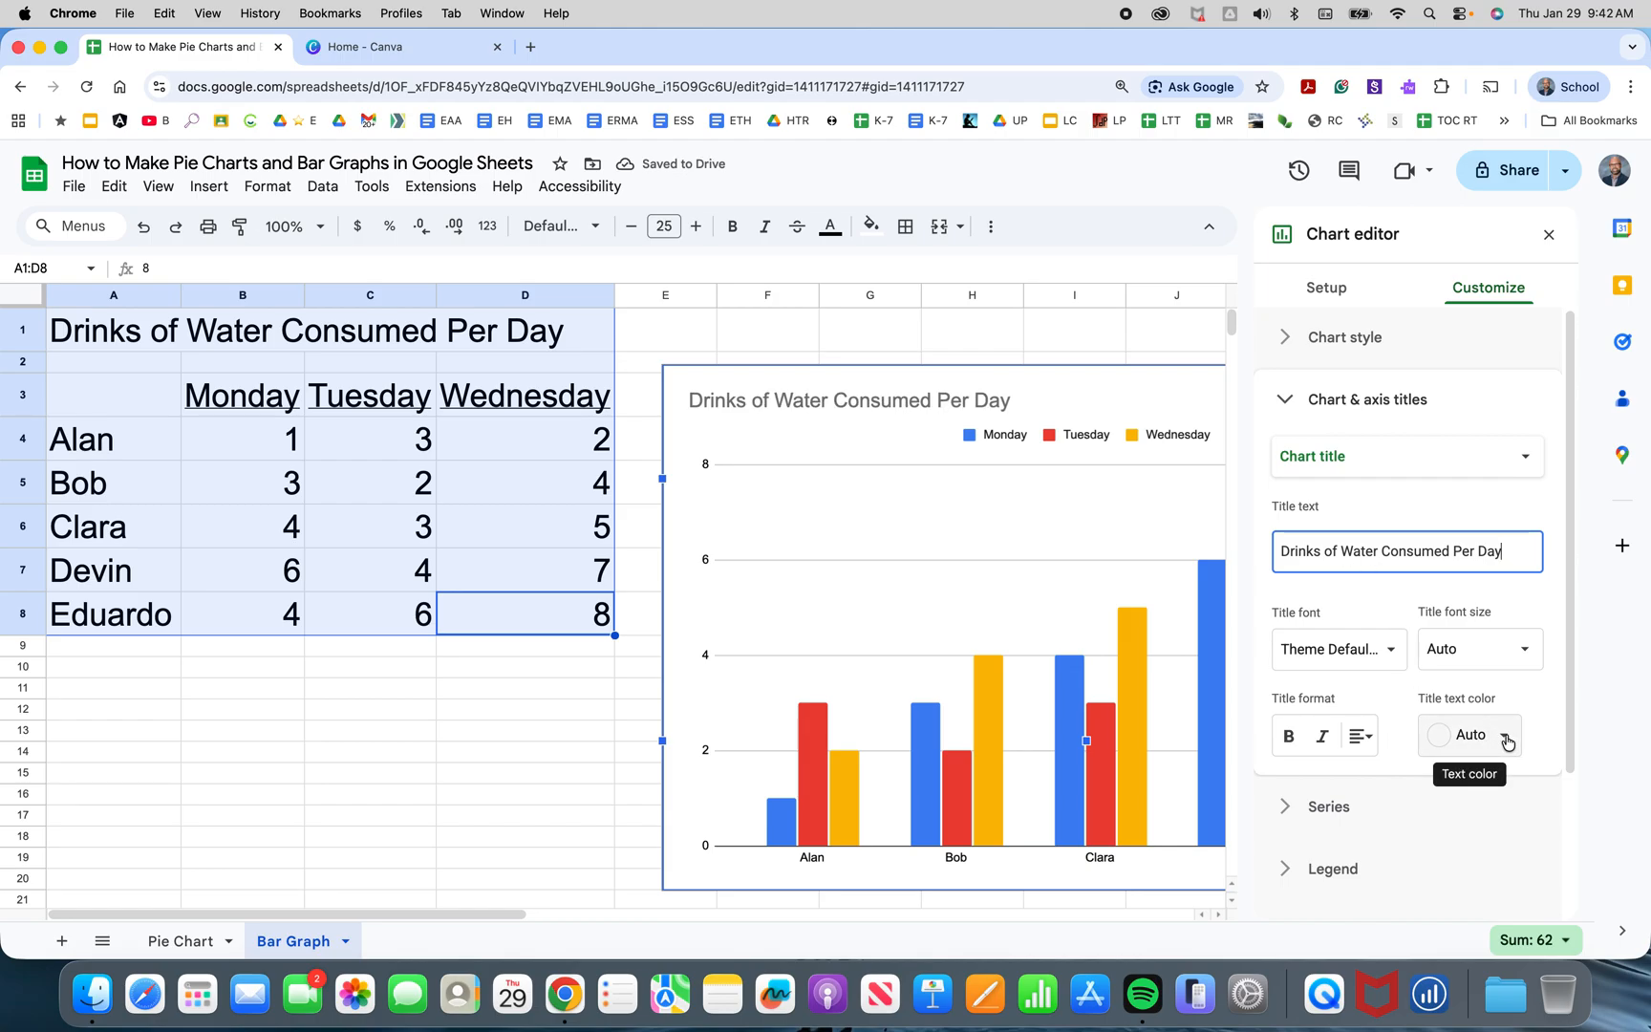
Set the chart title's text colour to black and its font size to 30.
click(1508, 741)
click(1298, 421)
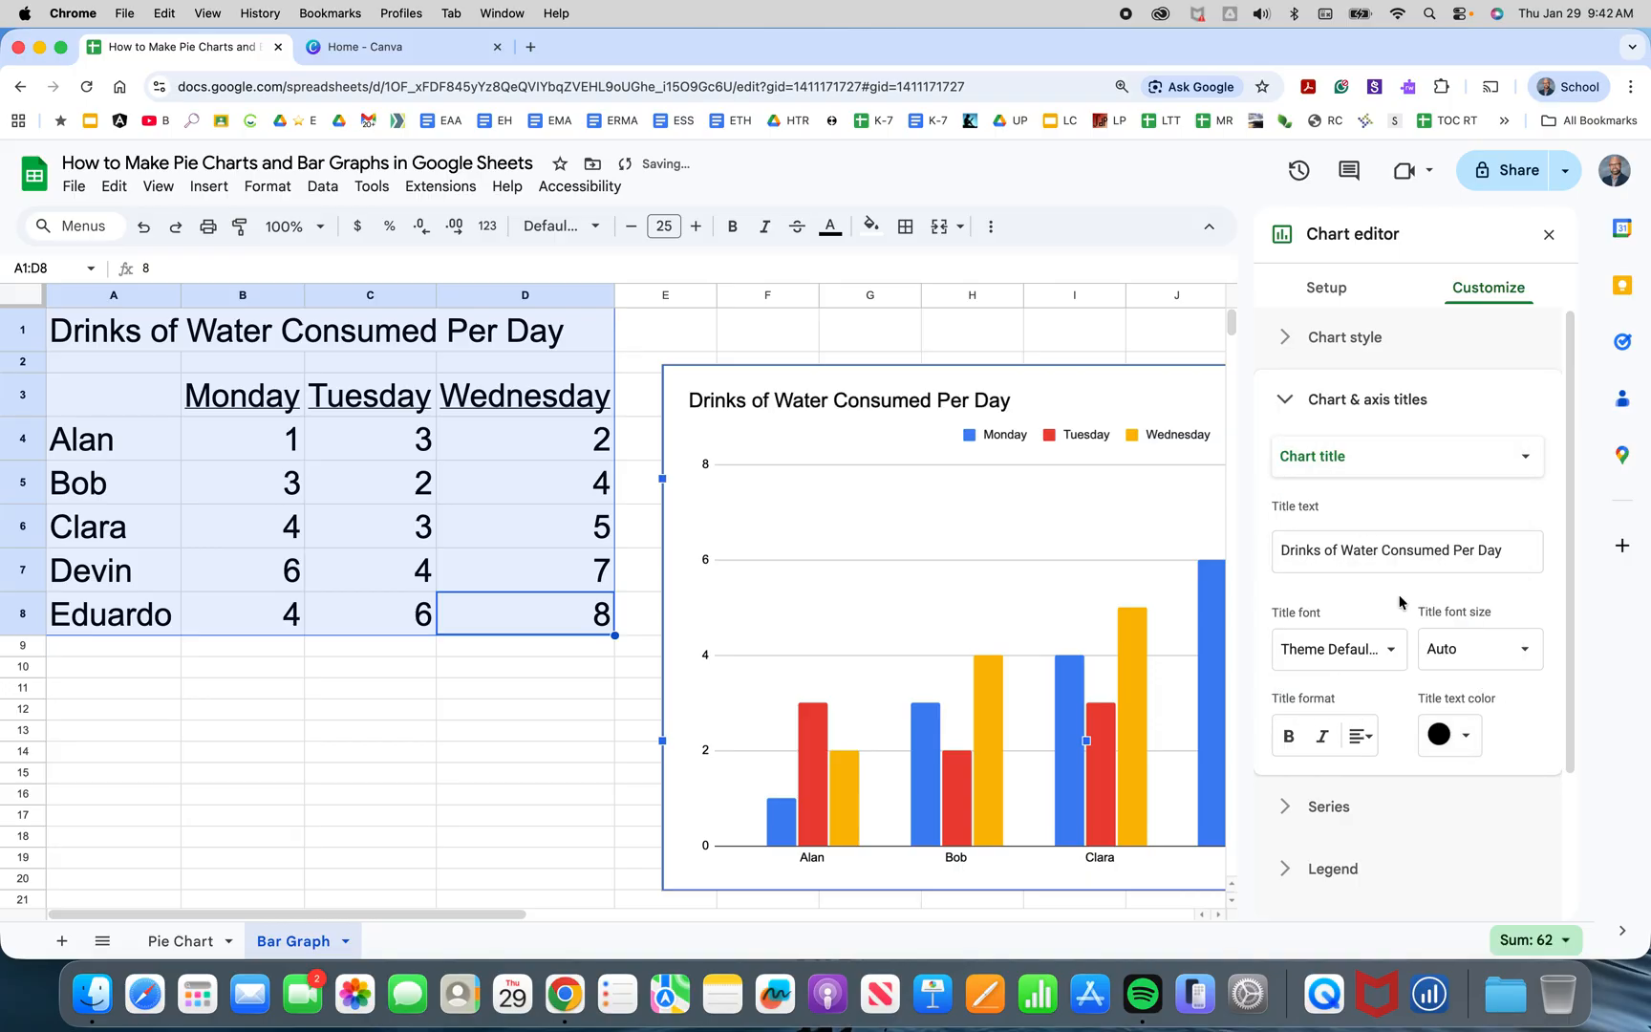
click(1505, 653)
click(1472, 604)
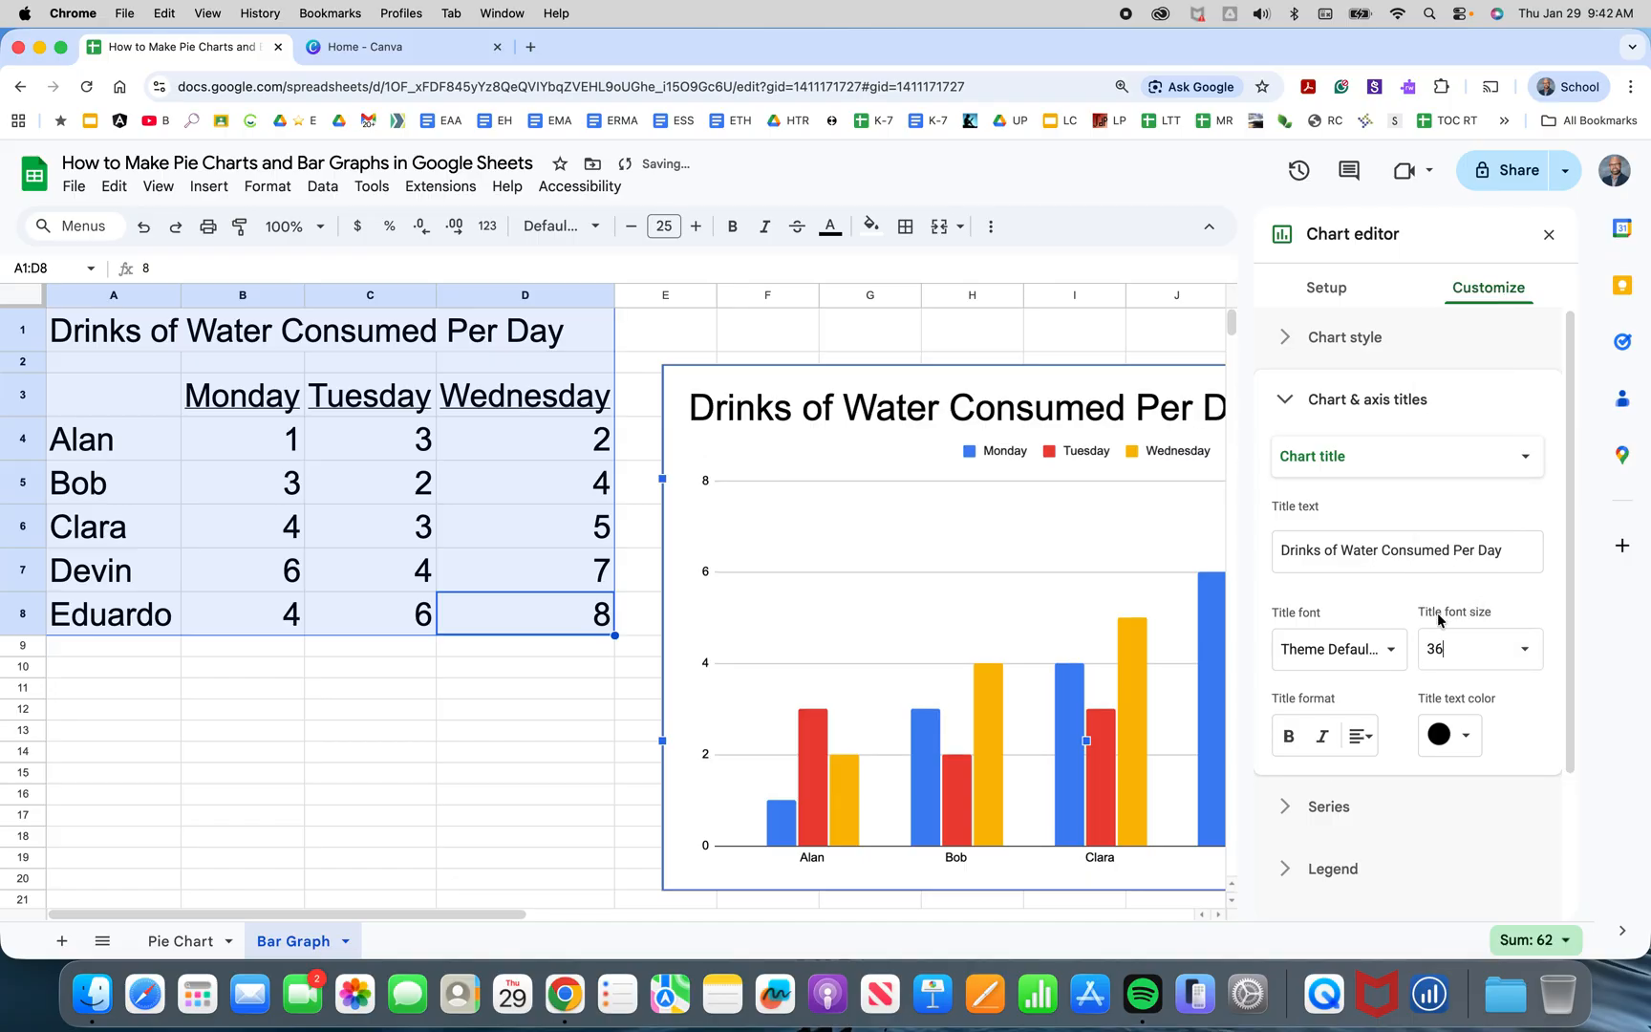
click(1511, 647)
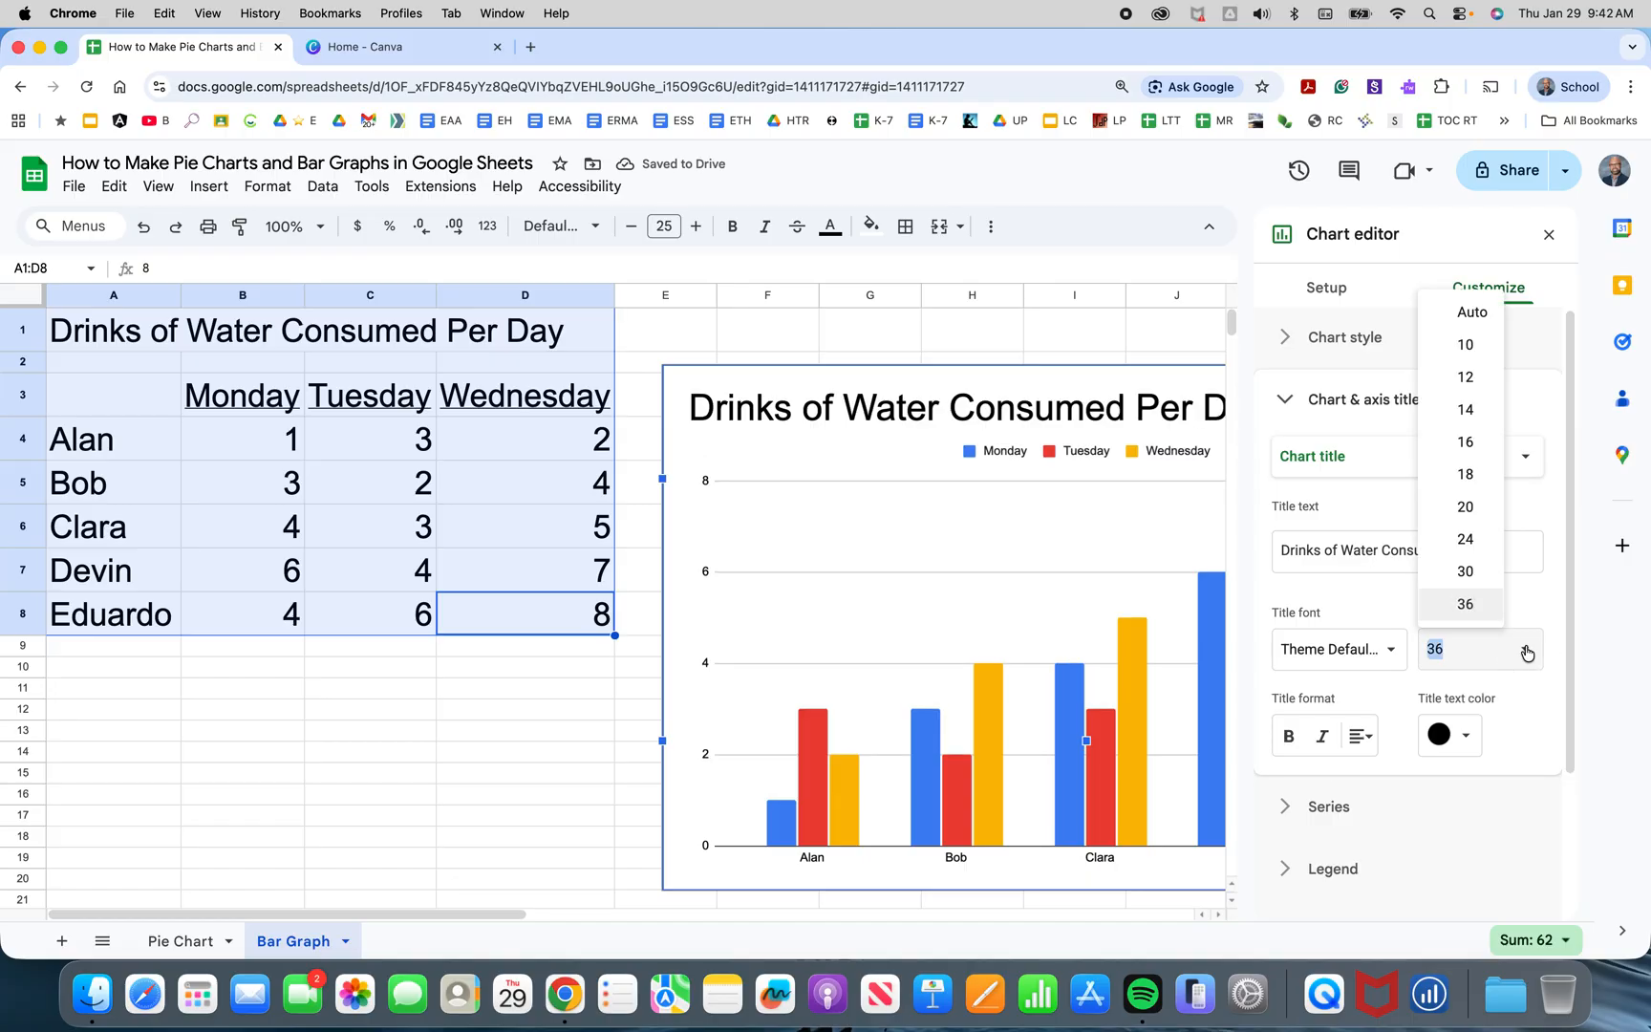
click(1479, 569)
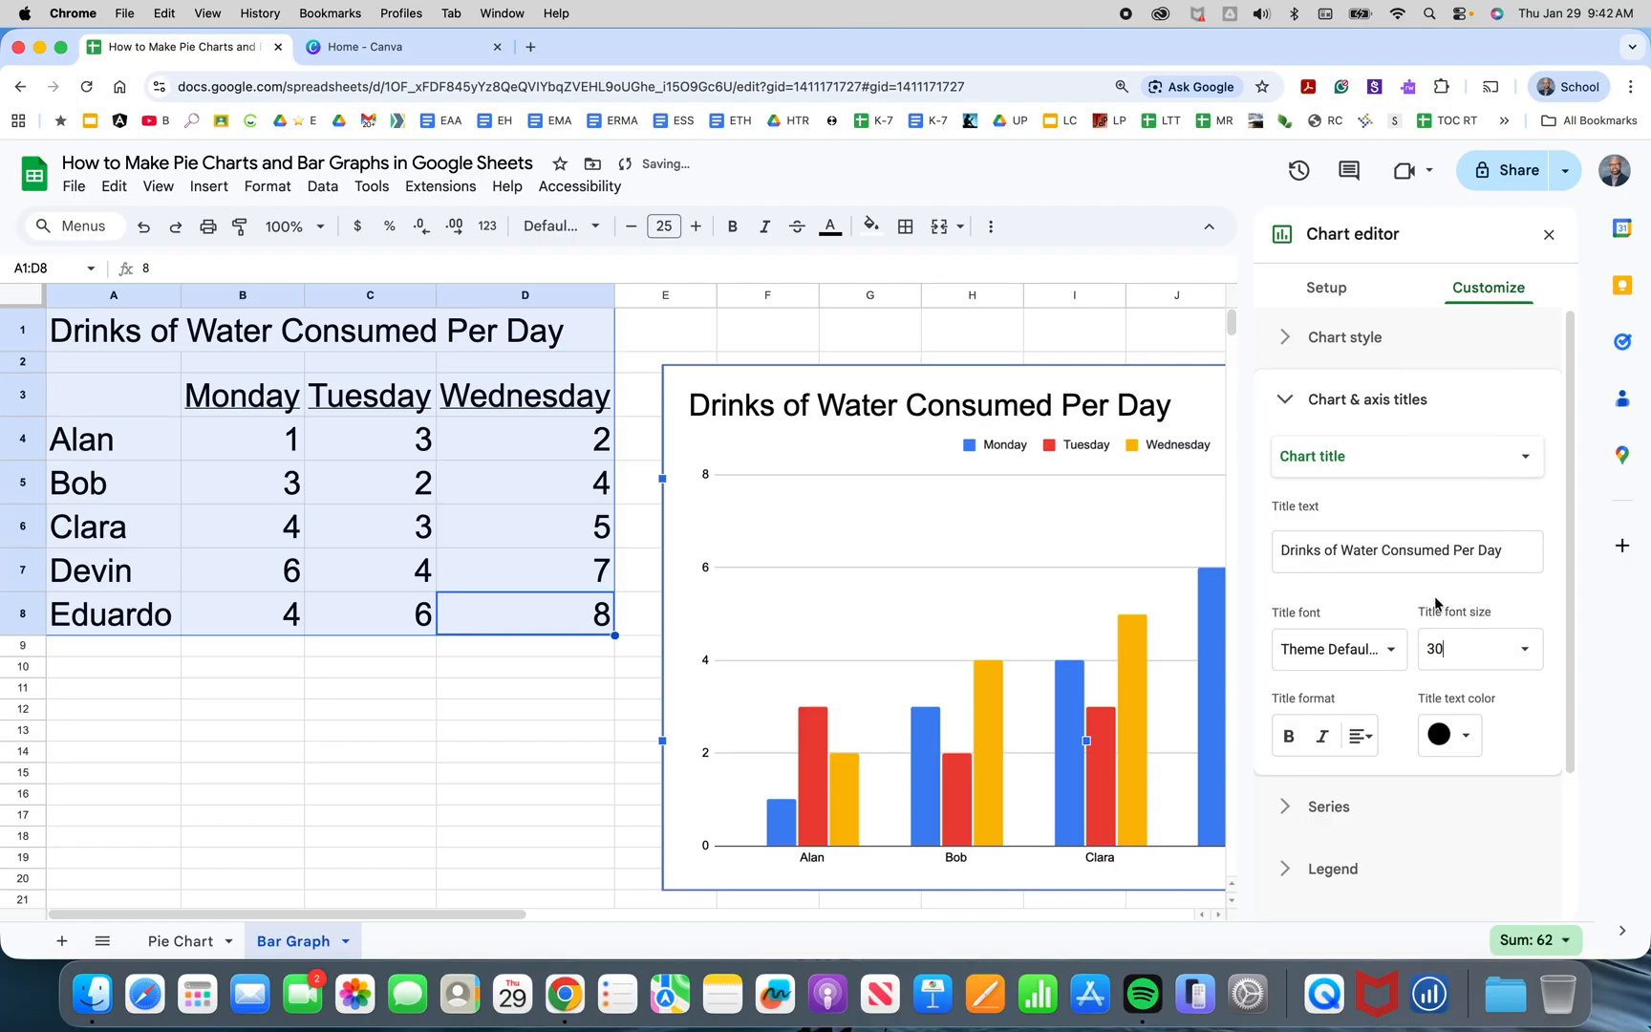
Set the chart title font to Georgia and close the chart editor.
click(1392, 648)
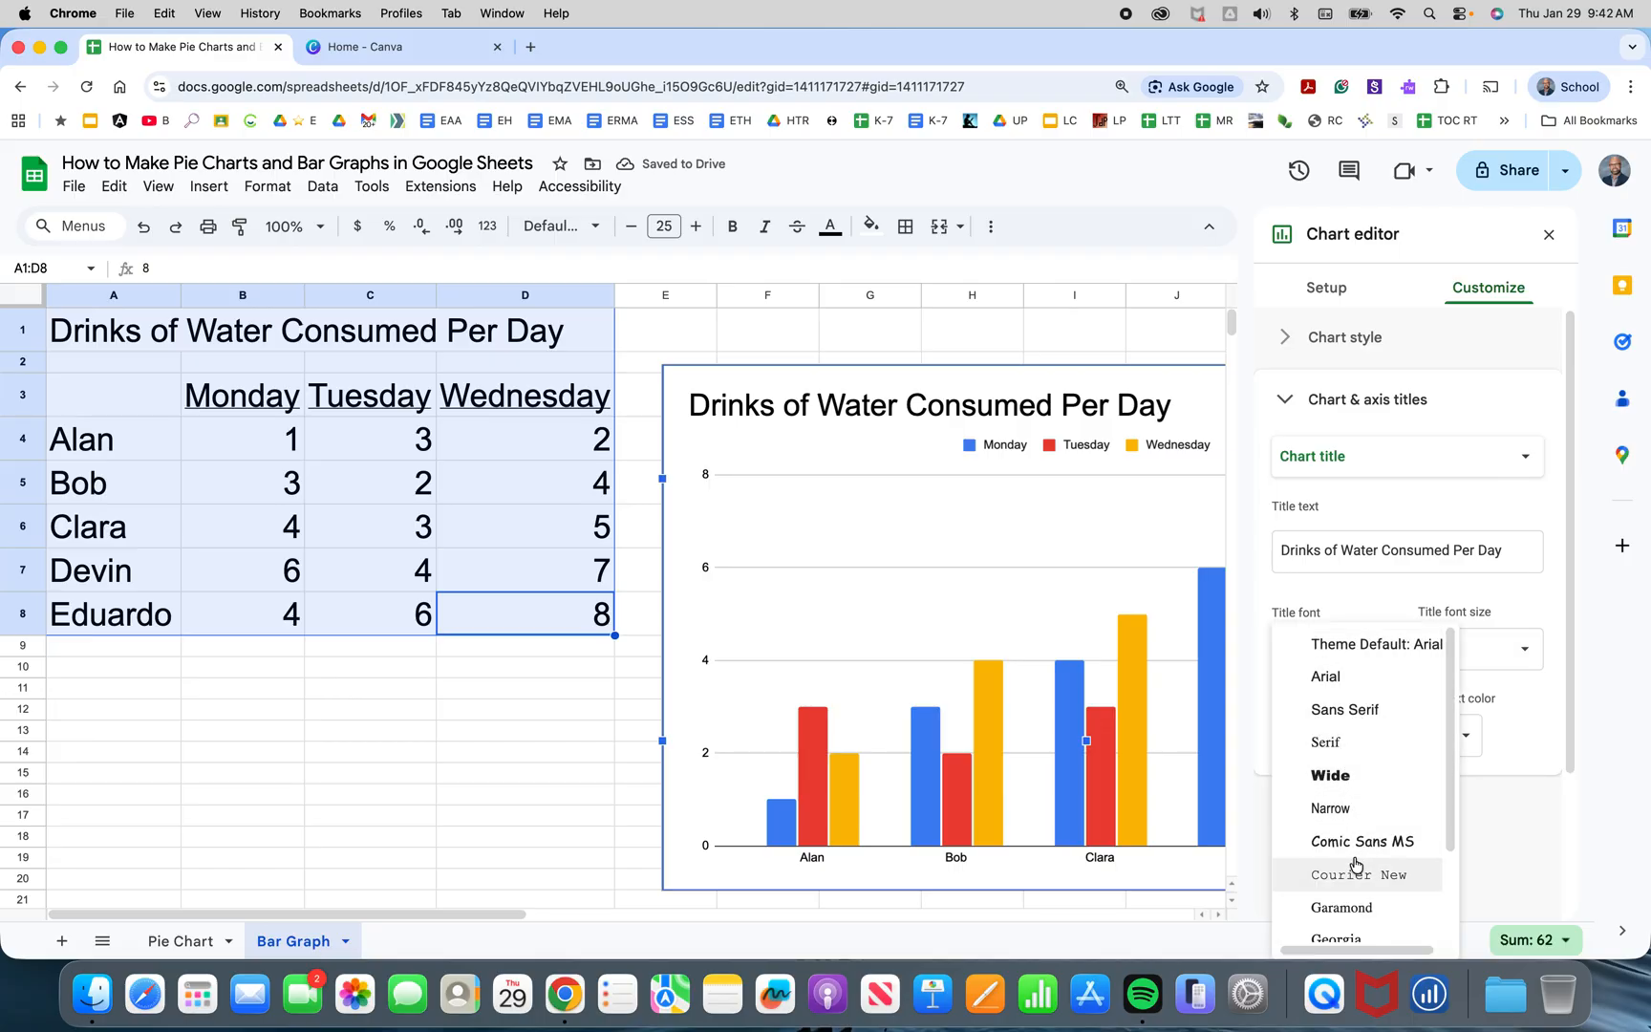
click(1337, 932)
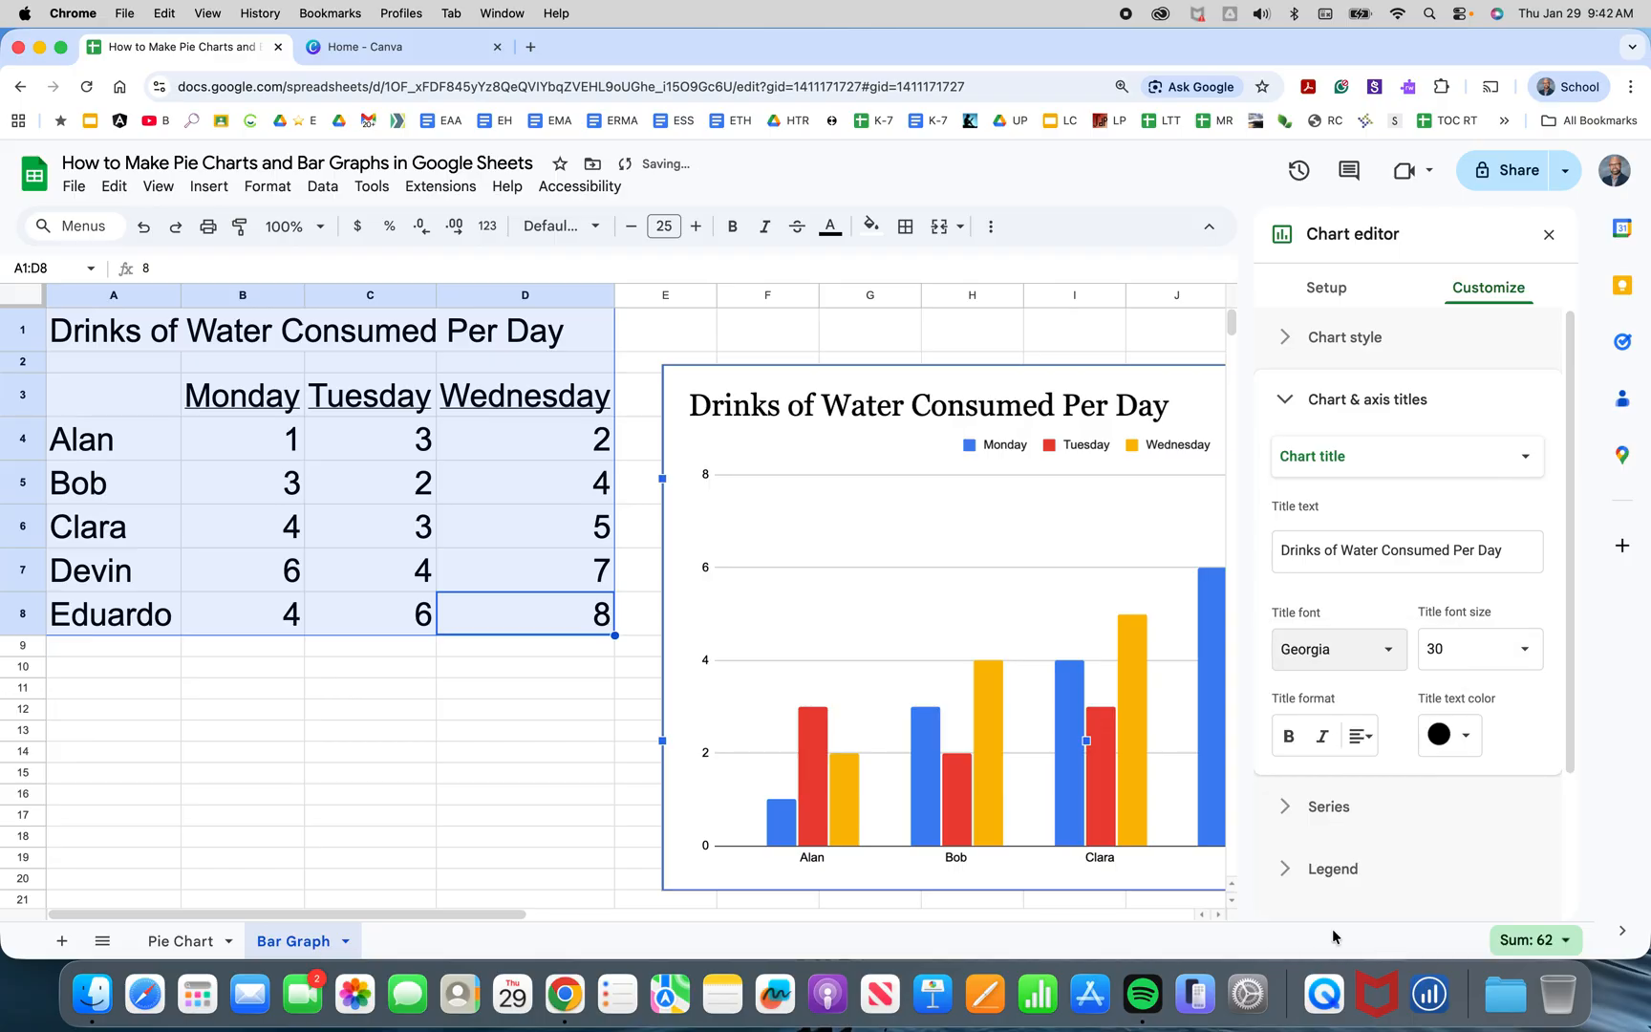
click(863, 340)
click(1402, 407)
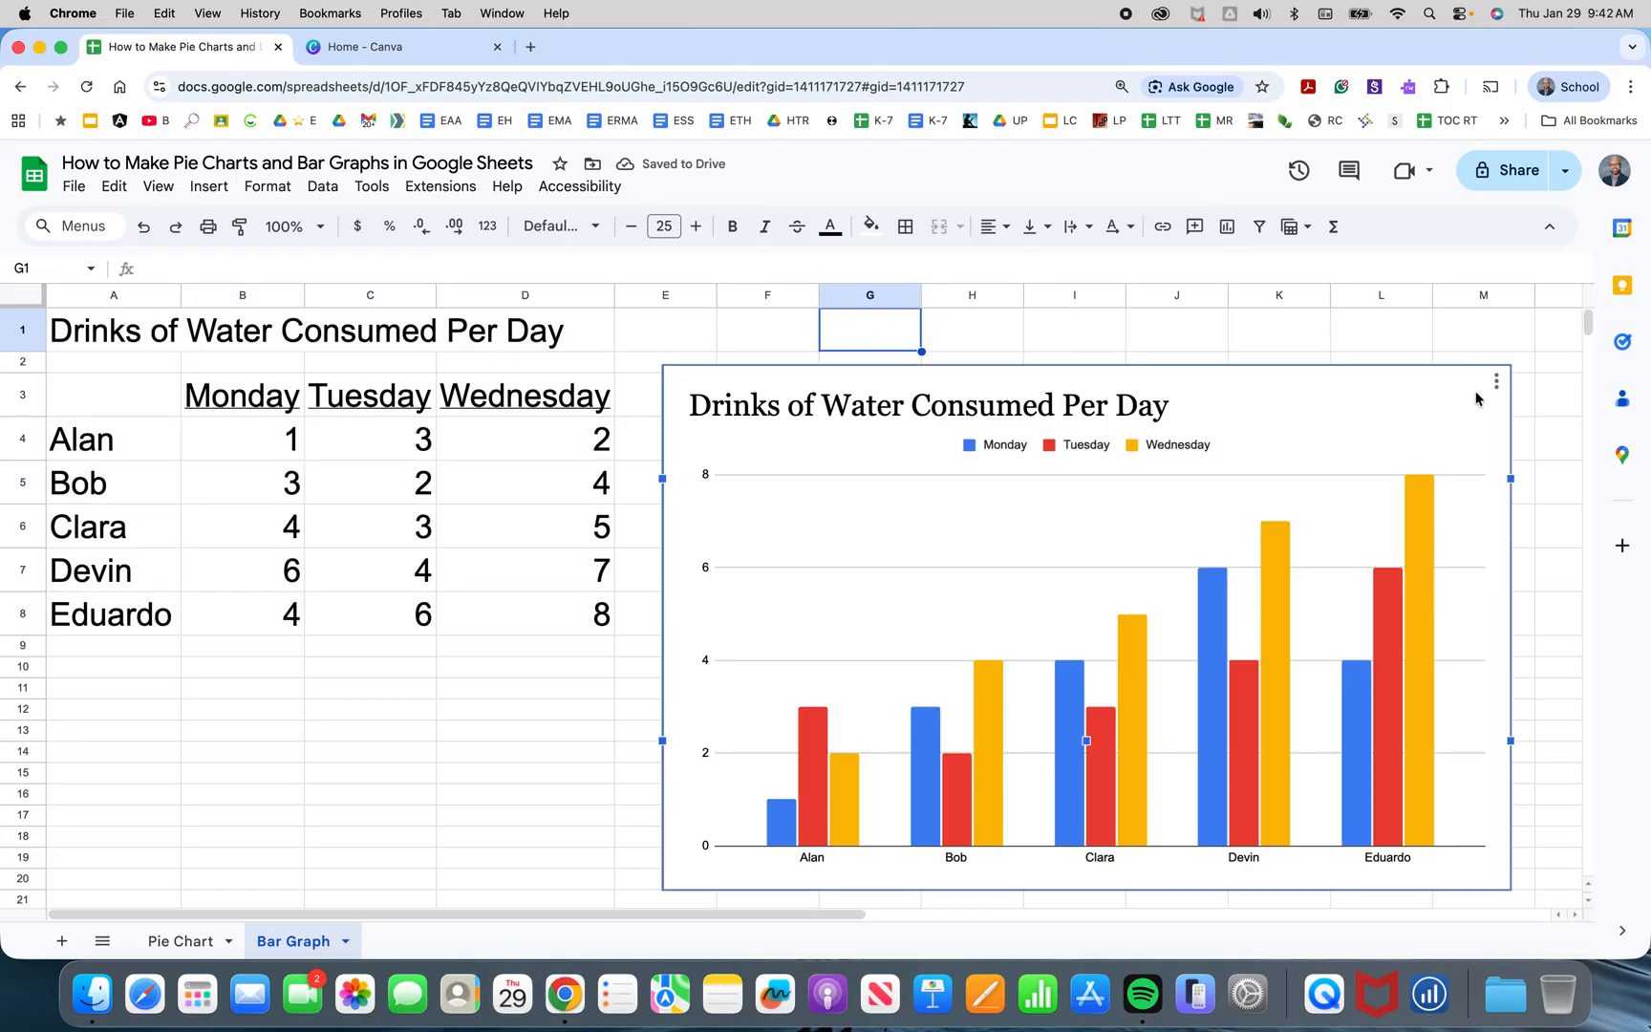
click(1497, 384)
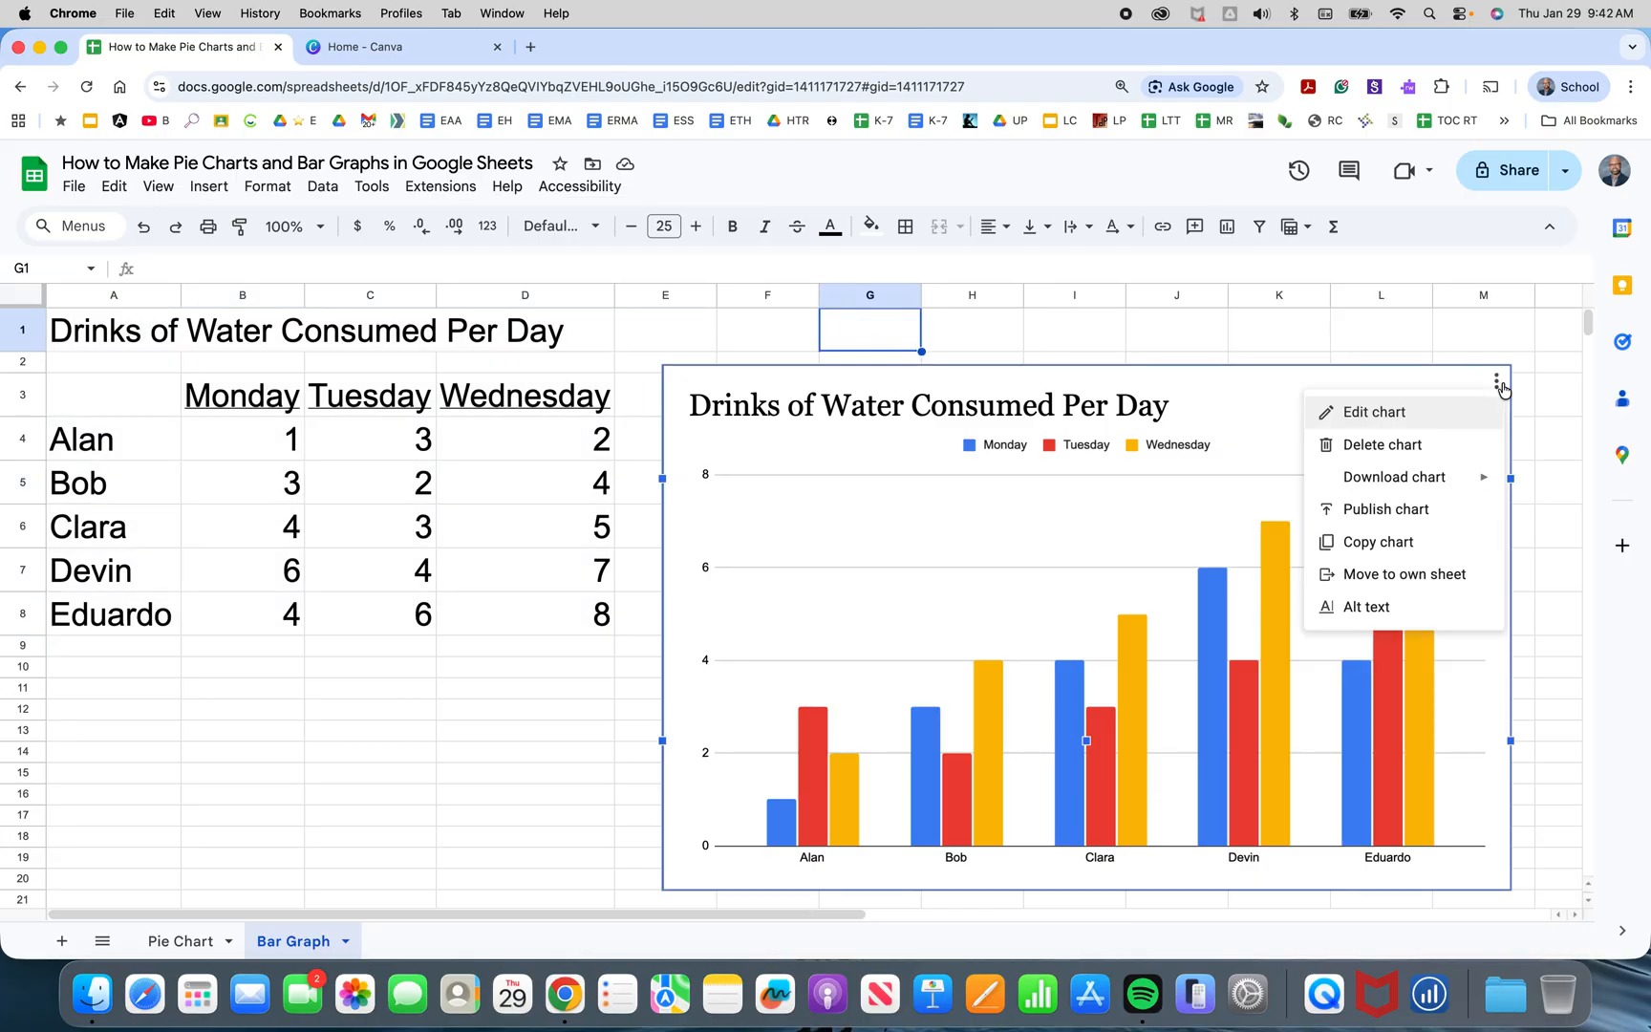
mouse_move(1421, 481)
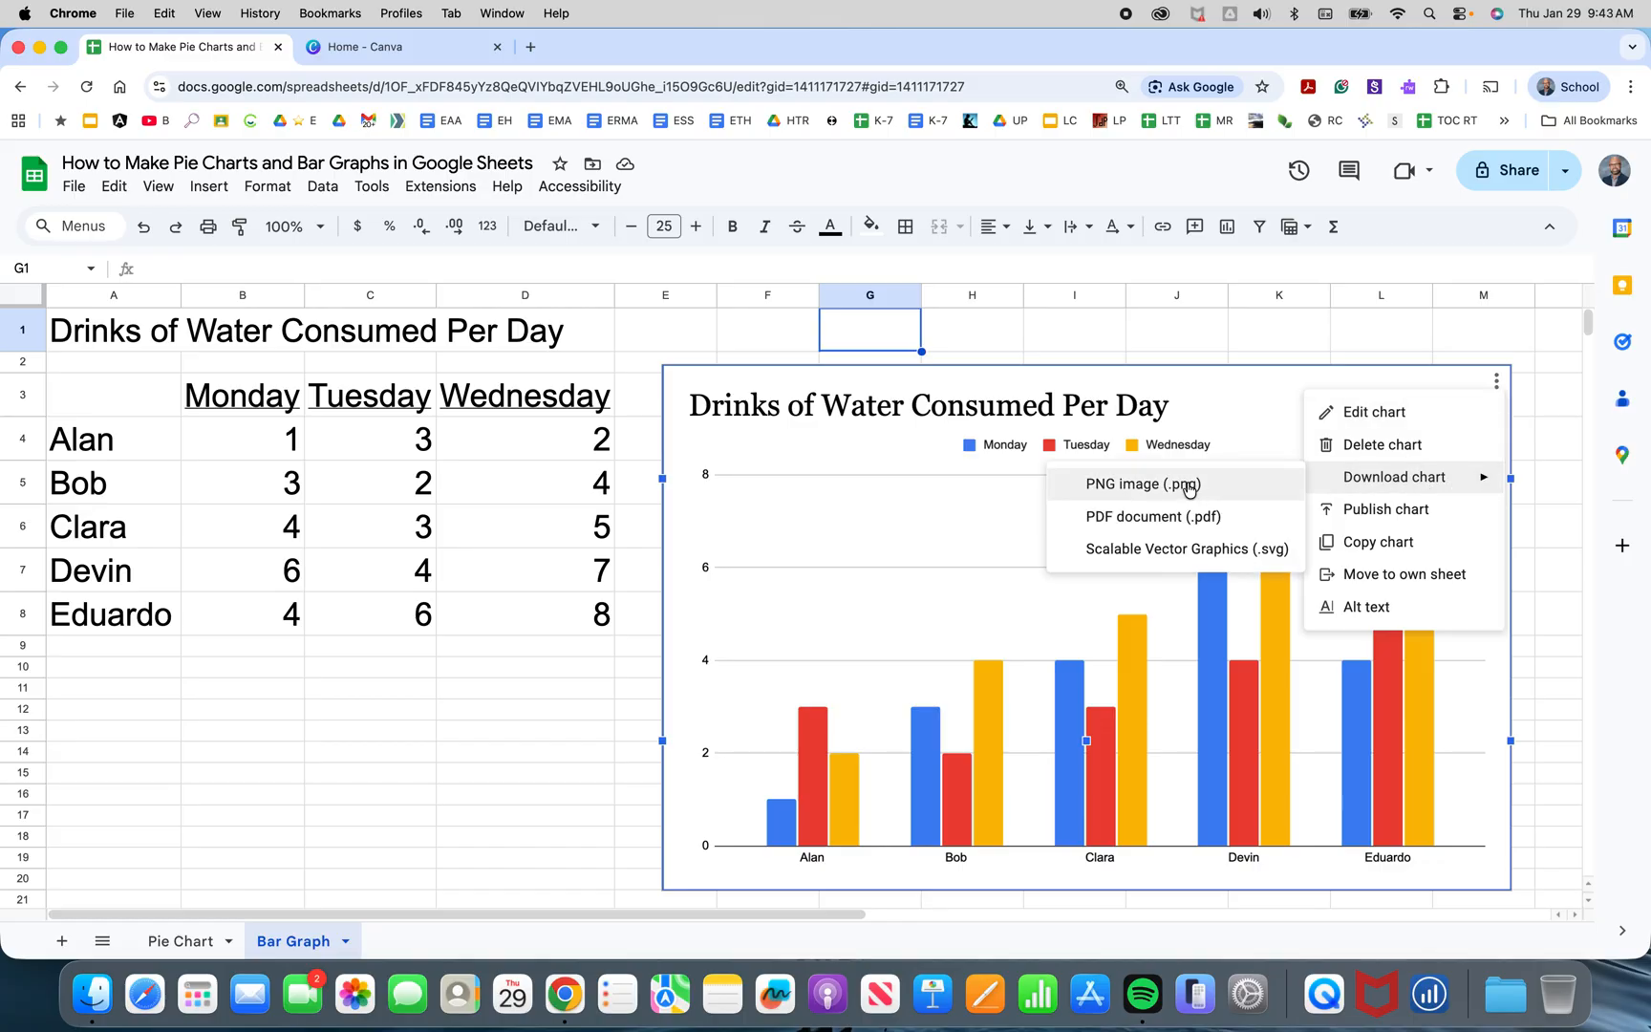
click(271, 724)
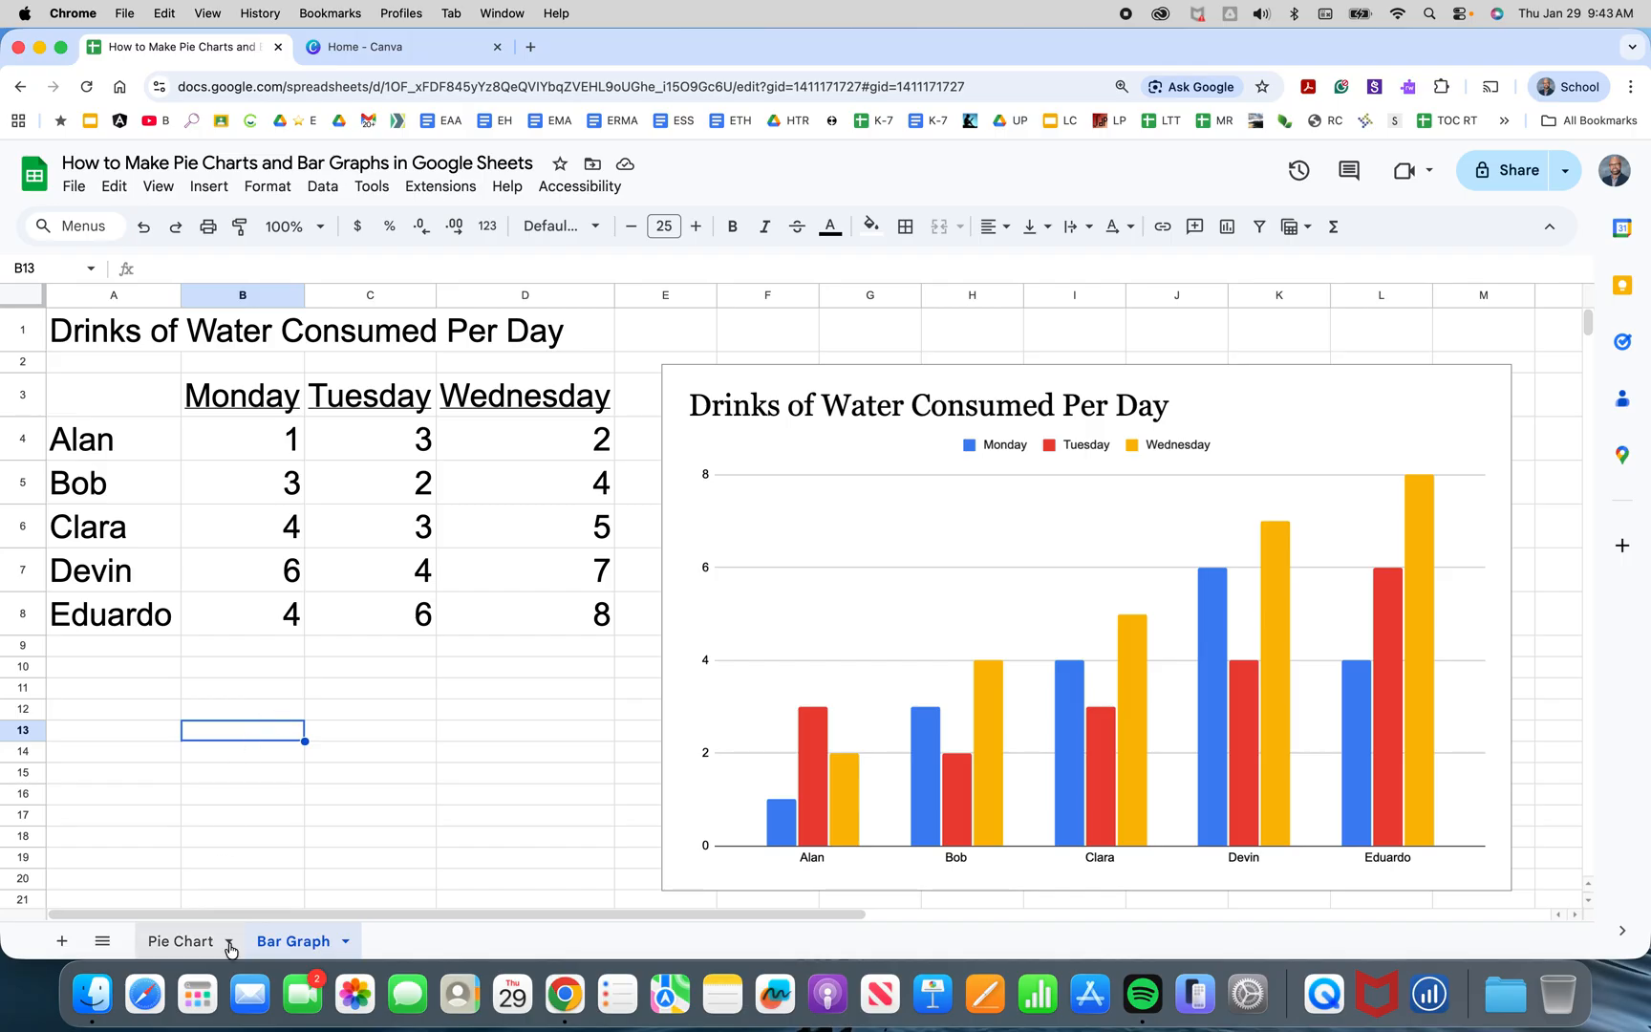
Switch to the Pie Chart sheet.
click(186, 944)
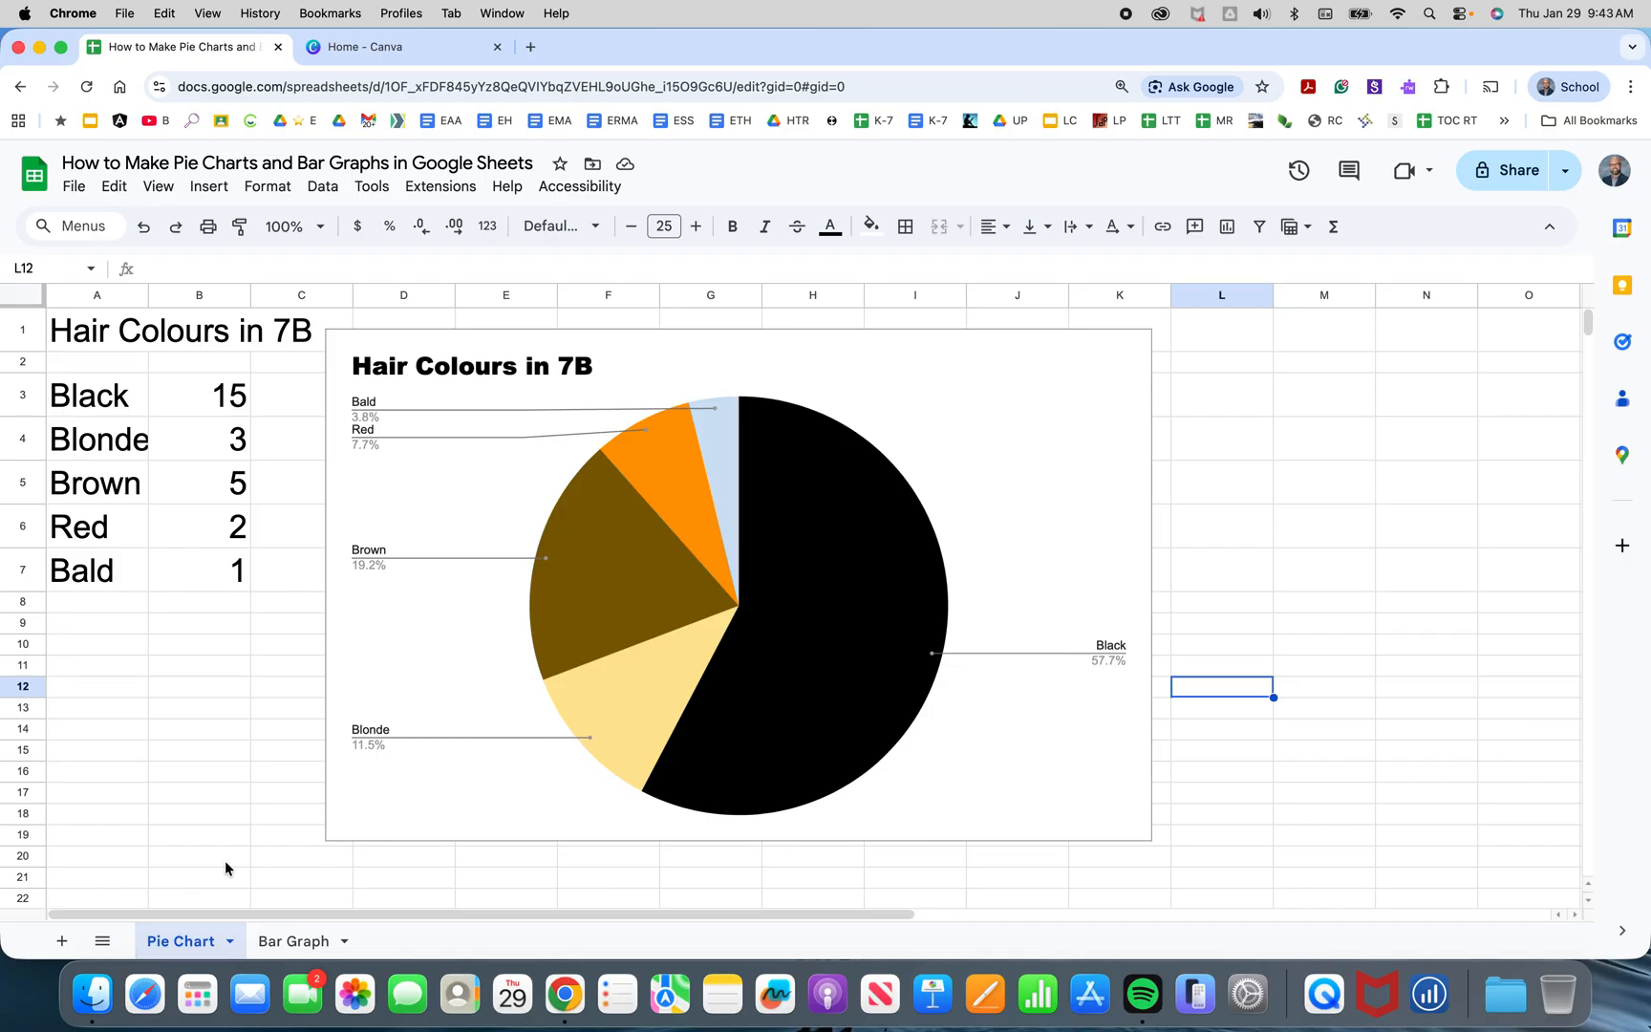